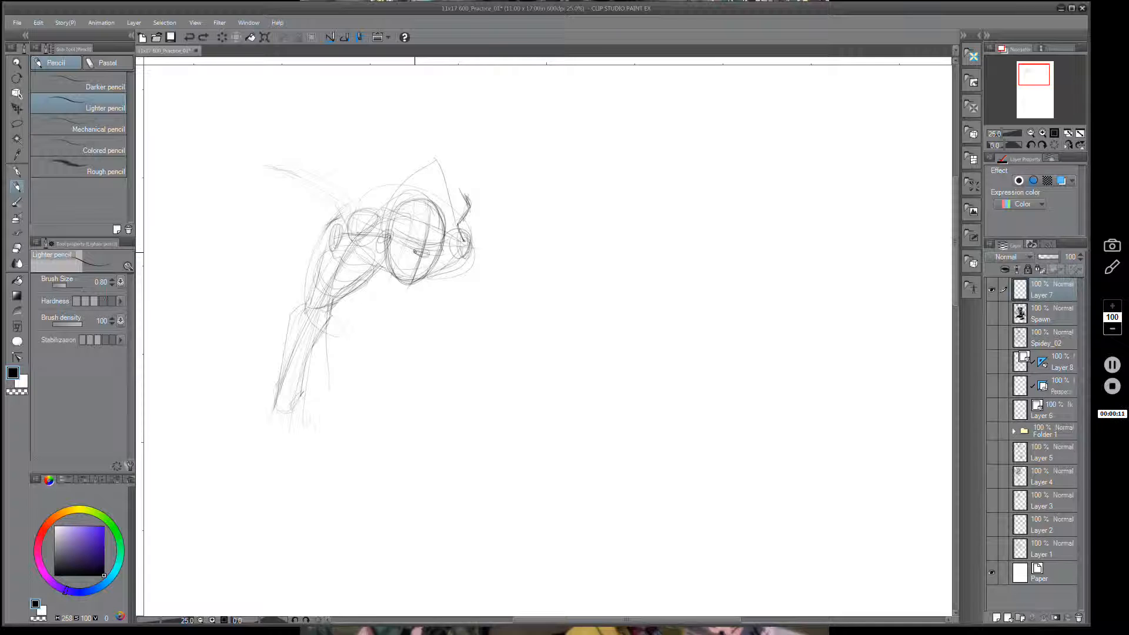
# Sketch a rough second figure beside the existing one, with an oval head, shoulder curves and a long diagonal body line.
pyautogui.press('space')
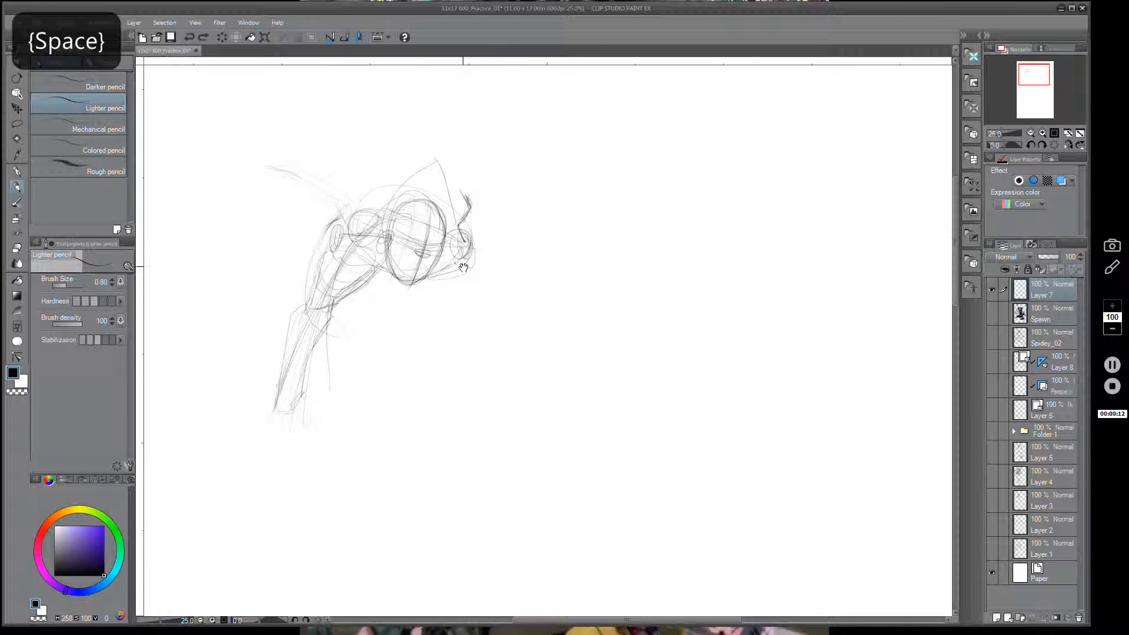
pyautogui.moveTo(462, 265); pyautogui.dragTo(462, 262)
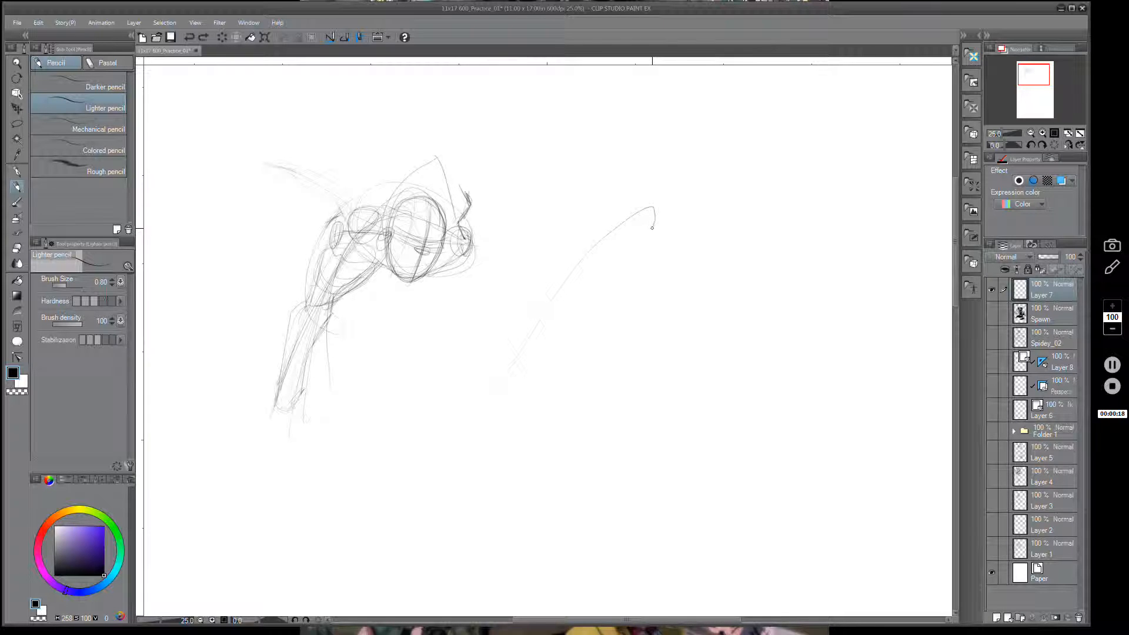
pyautogui.moveTo(500, 392)
pyautogui.mouseDown()
pyautogui.moveTo(650, 209)
pyautogui.moveTo(657, 271)
pyautogui.moveTo(644, 279)
pyautogui.moveTo(682, 247)
pyautogui.moveTo(661, 197)
pyautogui.moveTo(691, 271)
pyautogui.mouseUp()
pyautogui.moveTo(577, 234); pyautogui.dragTo(705, 248)
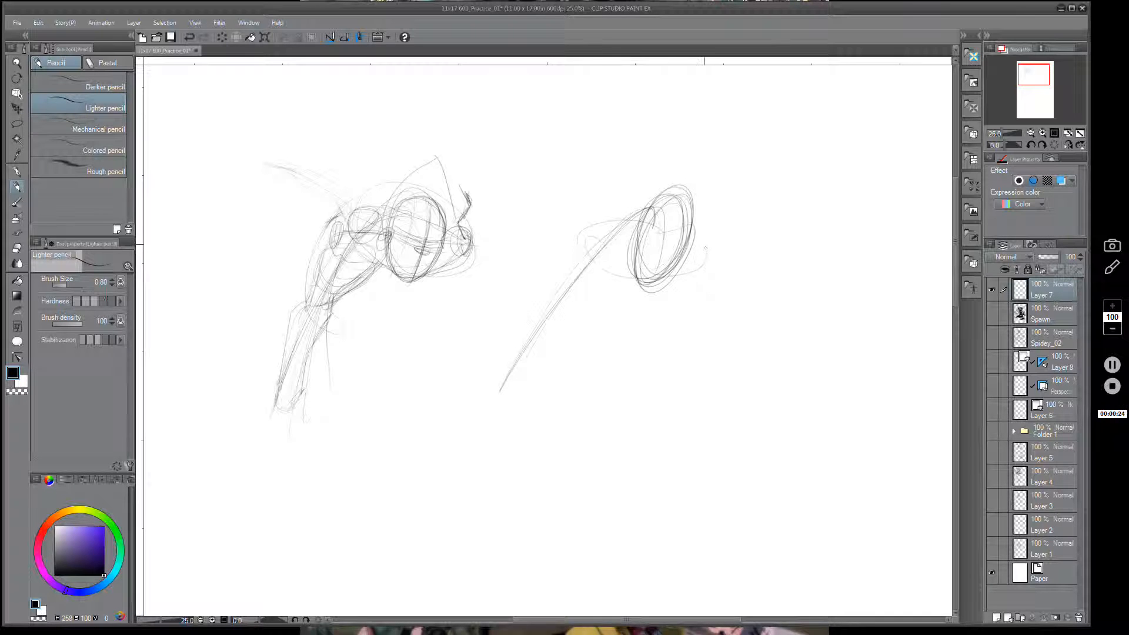
pyautogui.moveTo(632, 291); pyautogui.dragTo(566, 225)
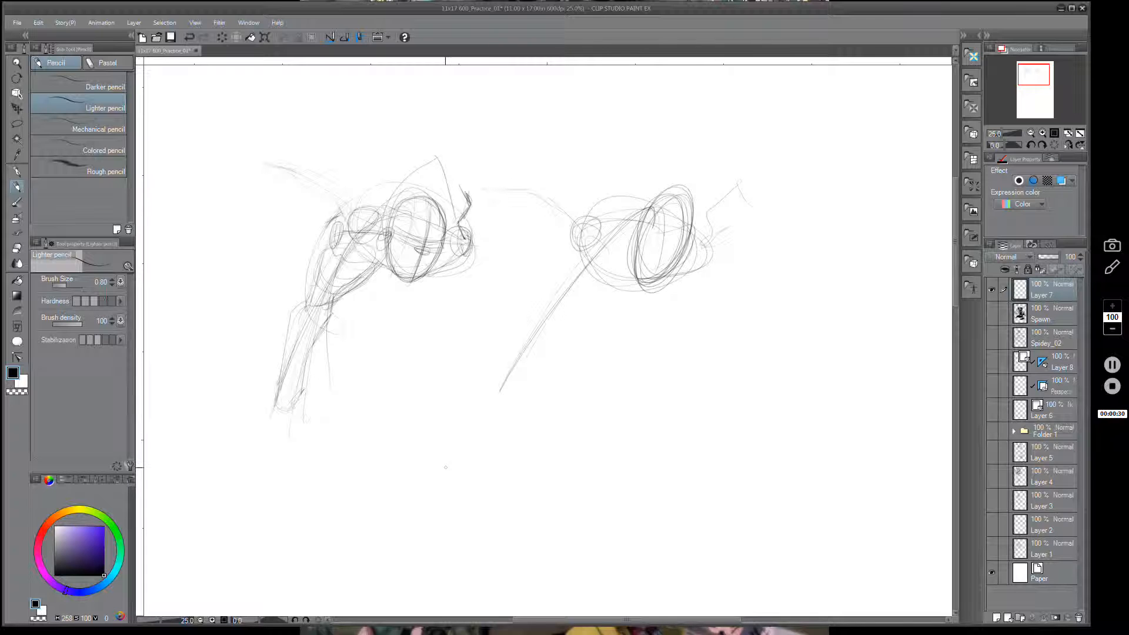
# Sketch loose sample strokes in the empty area below and beside the two figures, undoing the last stroke.
pyautogui.moveTo(264, 444)
pyautogui.mouseDown()
pyautogui.moveTo(187, 452)
pyautogui.moveTo(456, 434)
pyautogui.mouseUp()
pyautogui.moveTo(360, 425)
pyautogui.mouseDown()
pyautogui.moveTo(522, 514)
pyautogui.moveTo(400, 507)
pyautogui.mouseUp()
pyautogui.moveTo(150, 353); pyautogui.dragTo(263, 352)
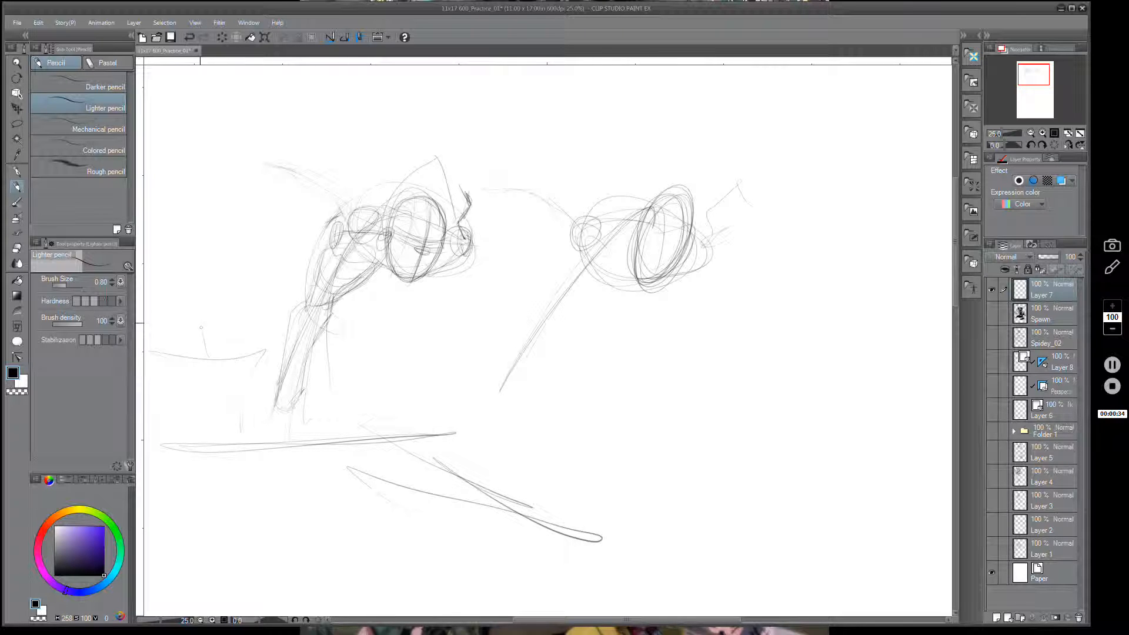
pyautogui.hotkey('ctrl', 'z')
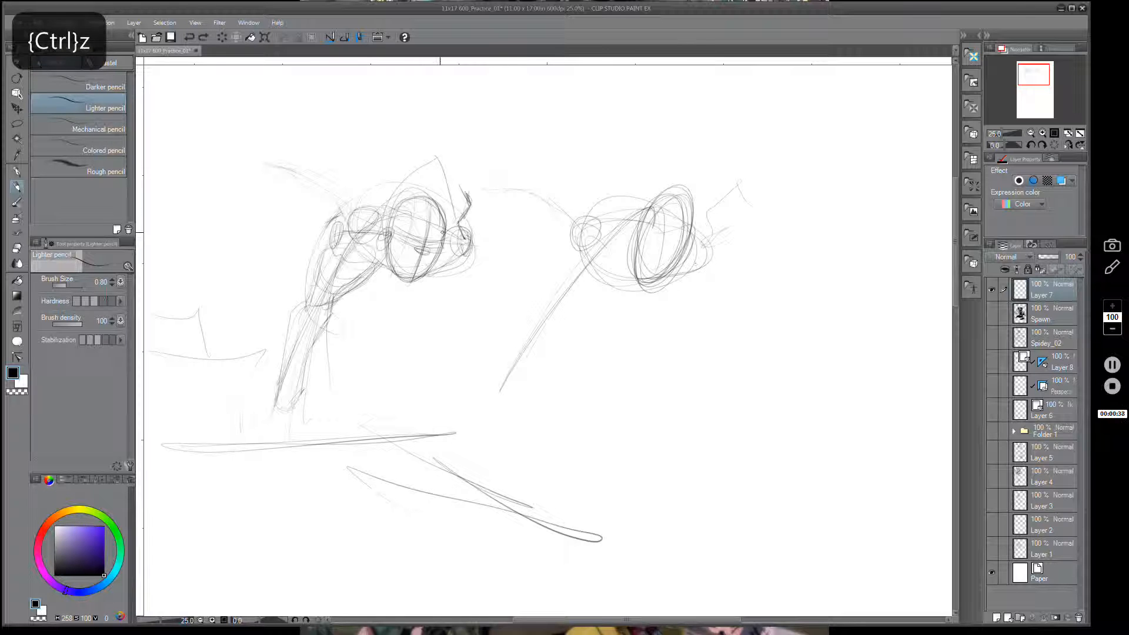
pyautogui.moveTo(374, 103); pyautogui.dragTo(377, 168)
pyautogui.moveTo(364, 149)
pyautogui.mouseDown()
pyautogui.moveTo(388, 149)
pyautogui.moveTo(392, 133)
pyautogui.mouseUp()
pyautogui.hotkey('ctrl', 'z')
pyautogui.hotkey('ctrl', 'z')
# Lasso the second figure sketch, delete it and clear the selection.
pyautogui.press('m')
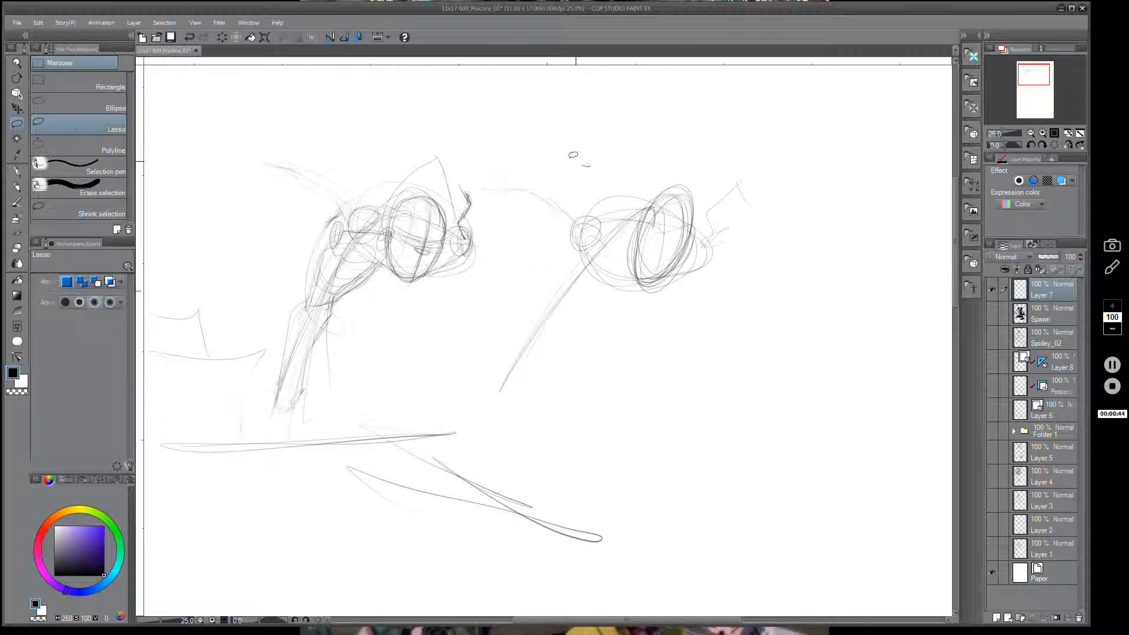
pyautogui.moveTo(586, 165)
pyautogui.mouseDown()
pyautogui.moveTo(475, 189)
pyautogui.moveTo(459, 366)
pyautogui.moveTo(768, 315)
pyautogui.moveTo(724, 119)
pyautogui.mouseUp()
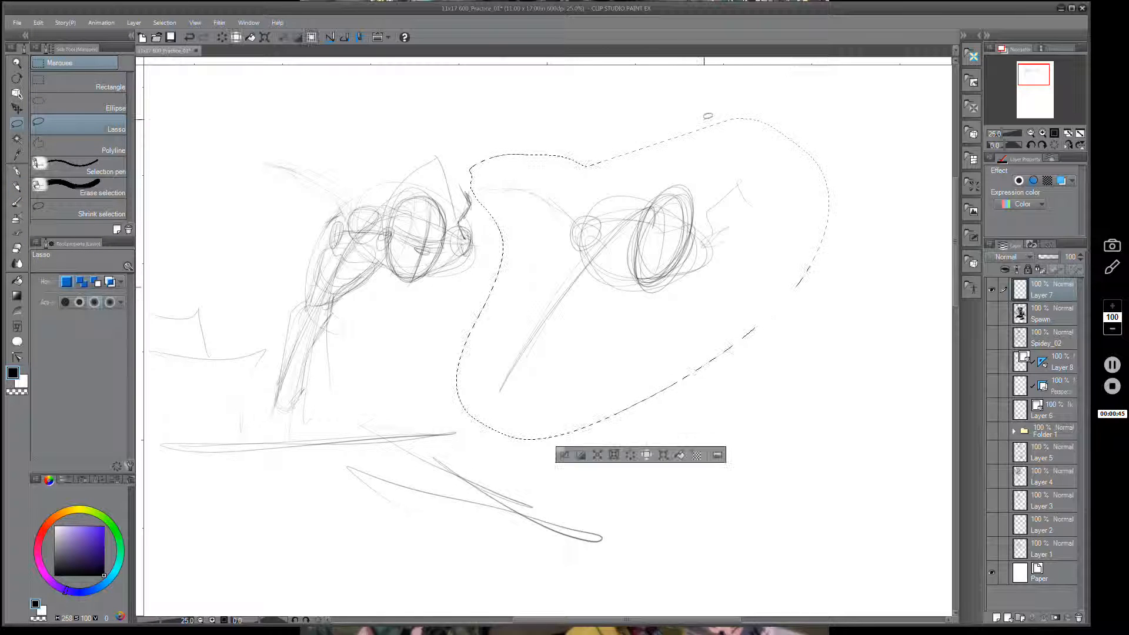
pyautogui.click(582, 456)
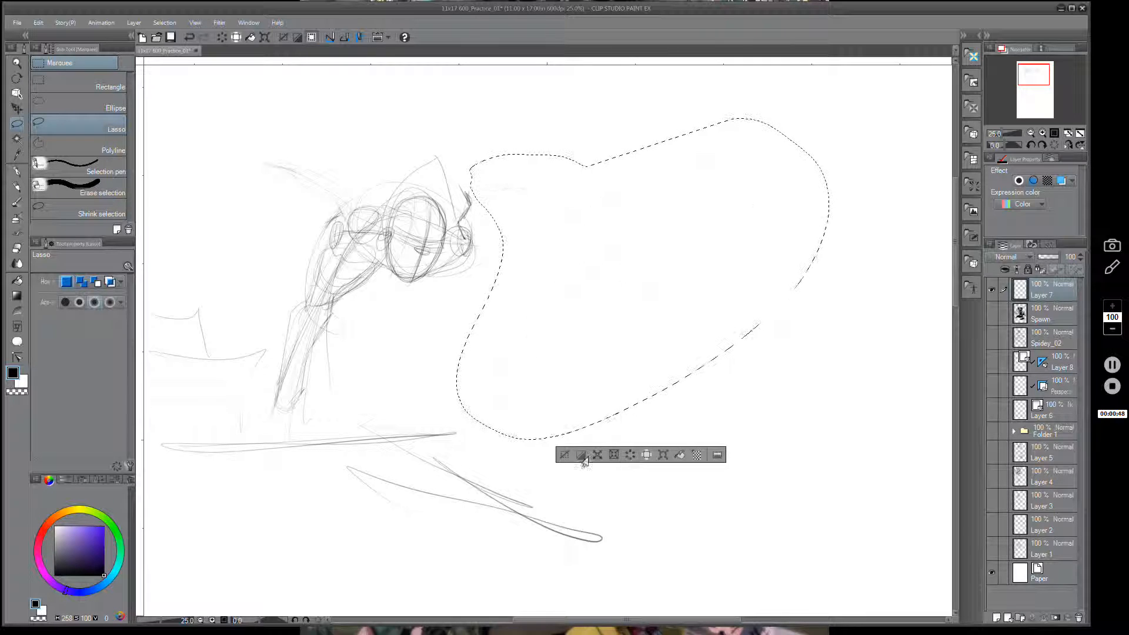
pyautogui.hotkey('ctrl', 'd')
pyautogui.press('p')
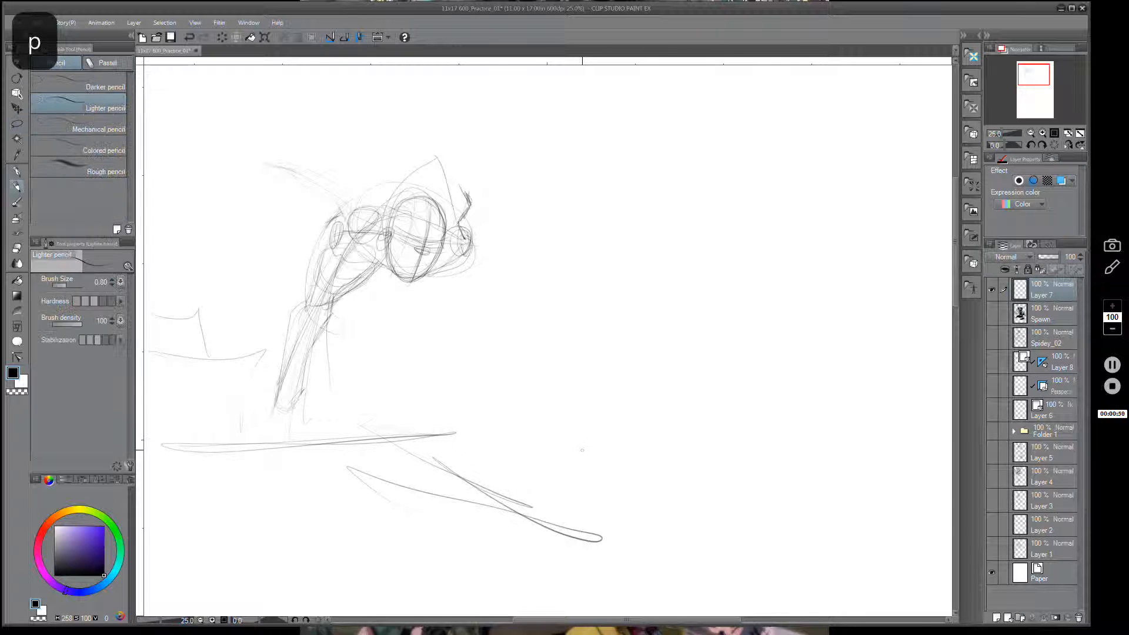
# Lasso the remaining figure, scale it to 134% and move it toward the right half of the page.
pyautogui.press('m')
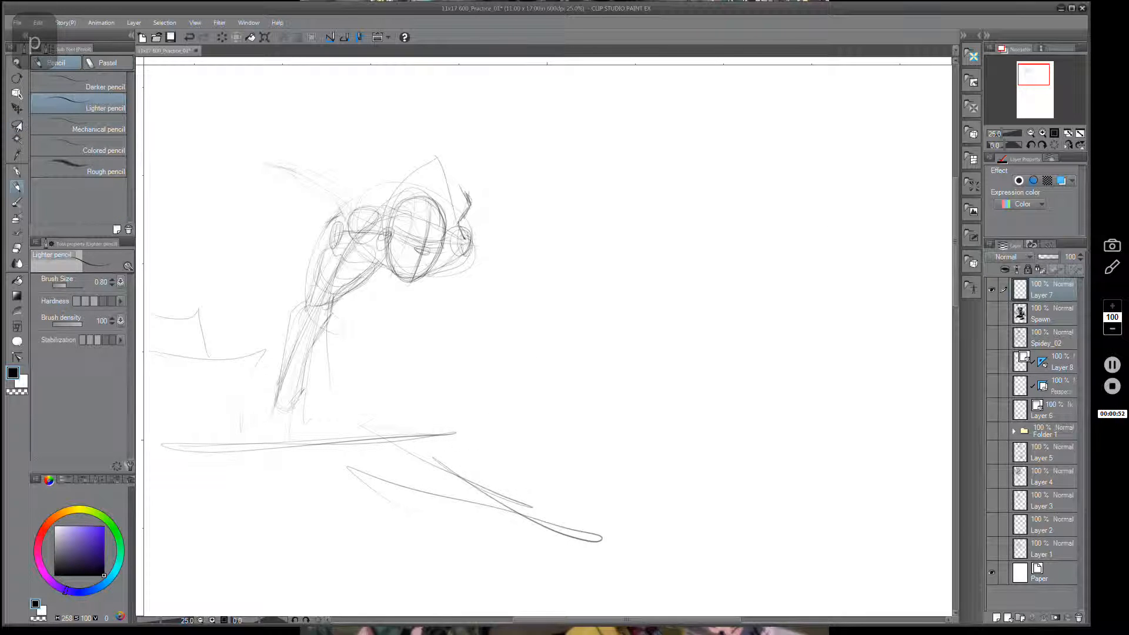
pyautogui.moveTo(372, 140)
pyautogui.mouseDown()
pyautogui.moveTo(316, 131)
pyautogui.moveTo(166, 253)
pyautogui.moveTo(161, 280)
pyautogui.moveTo(238, 309)
pyautogui.moveTo(309, 438)
pyautogui.moveTo(567, 249)
pyautogui.moveTo(372, 118)
pyautogui.mouseUp()
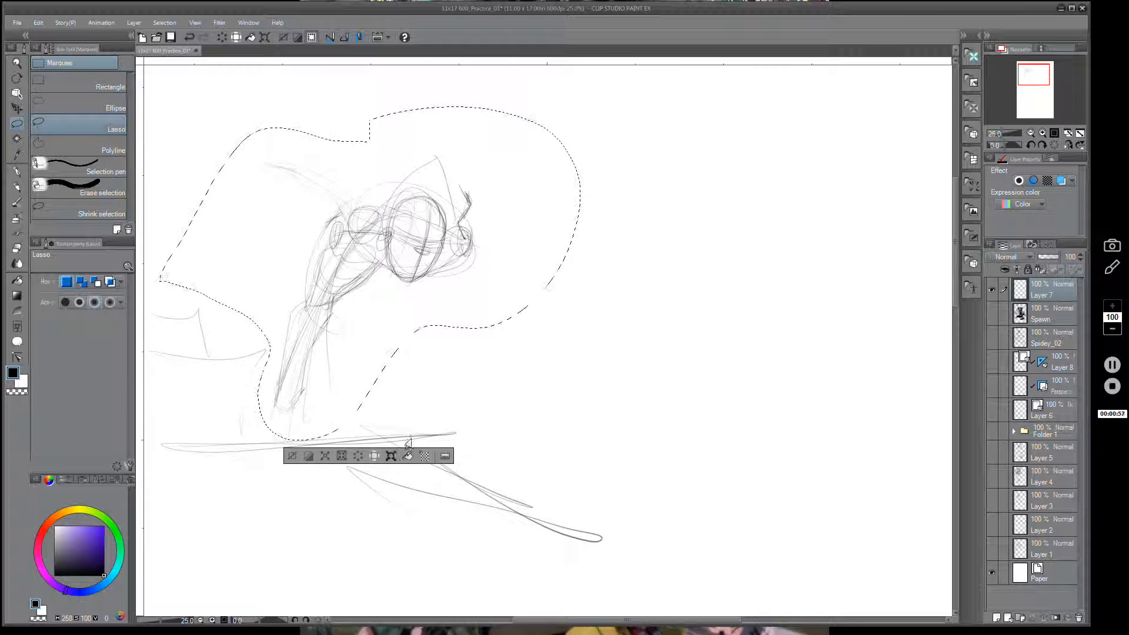
pyautogui.click(407, 457)
pyautogui.moveTo(639, 489); pyautogui.dragTo(728, 558)
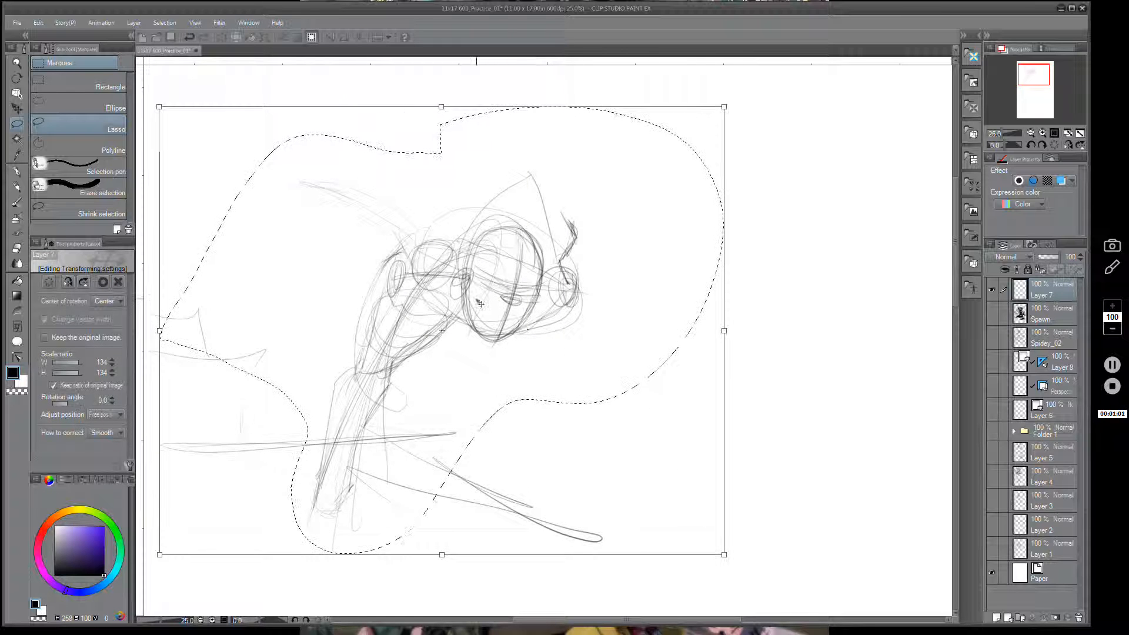
pyautogui.moveTo(479, 303)
pyautogui.mouseDown()
pyautogui.moveTo(718, 237)
pyautogui.moveTo(701, 270)
pyautogui.mouseUp()
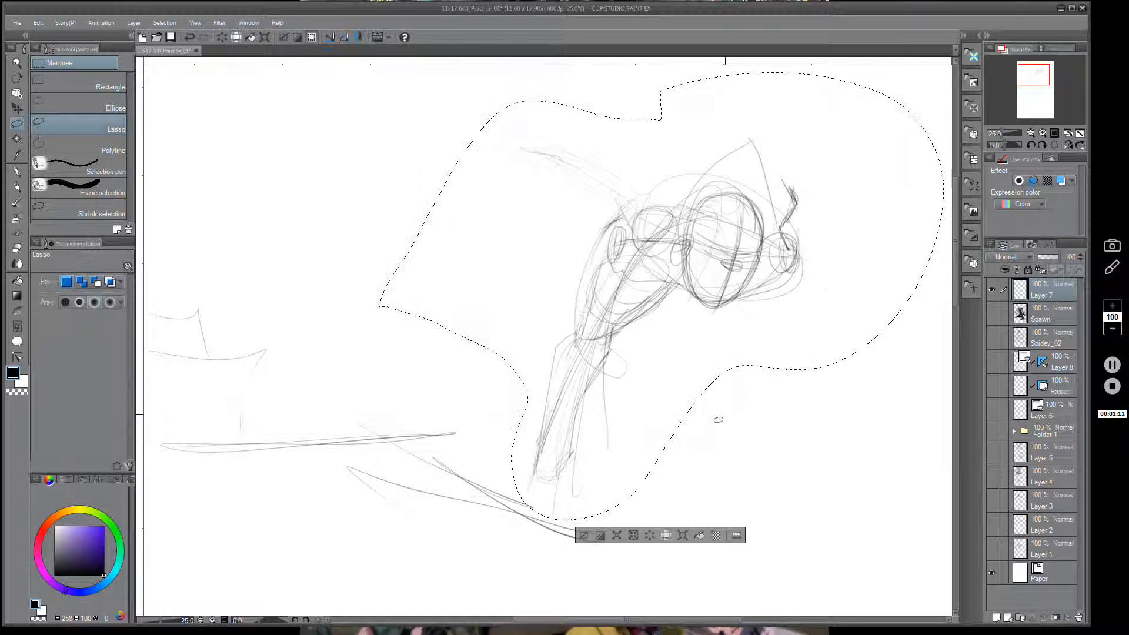
# Lasso the loose sample strokes beside the figure, delete them, clear the selection and return to the pencil.
pyautogui.moveTo(619, 546)
pyautogui.mouseDown()
pyautogui.moveTo(498, 458)
pyautogui.moveTo(435, 346)
pyautogui.moveTo(228, 241)
pyautogui.moveTo(152, 285)
pyautogui.moveTo(146, 329)
pyautogui.moveTo(165, 473)
pyautogui.moveTo(326, 554)
pyautogui.moveTo(569, 593)
pyautogui.moveTo(677, 531)
pyautogui.mouseUp()
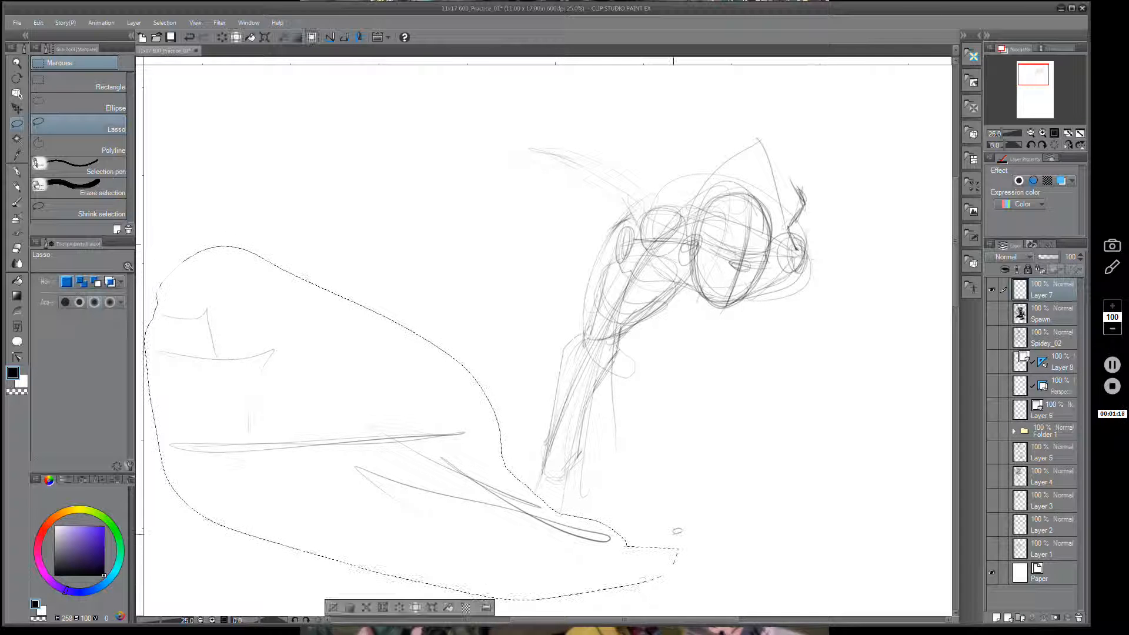
pyautogui.click(366, 607)
pyautogui.moveTo(543, 584)
pyautogui.mouseDown()
pyautogui.moveTo(630, 555)
pyautogui.moveTo(595, 512)
pyautogui.moveTo(537, 485)
pyautogui.moveTo(493, 411)
pyautogui.moveTo(277, 274)
pyautogui.moveTo(150, 286)
pyautogui.moveTo(154, 377)
pyautogui.moveTo(199, 493)
pyautogui.moveTo(565, 586)
pyautogui.mouseUp()
pyautogui.press('Delete')
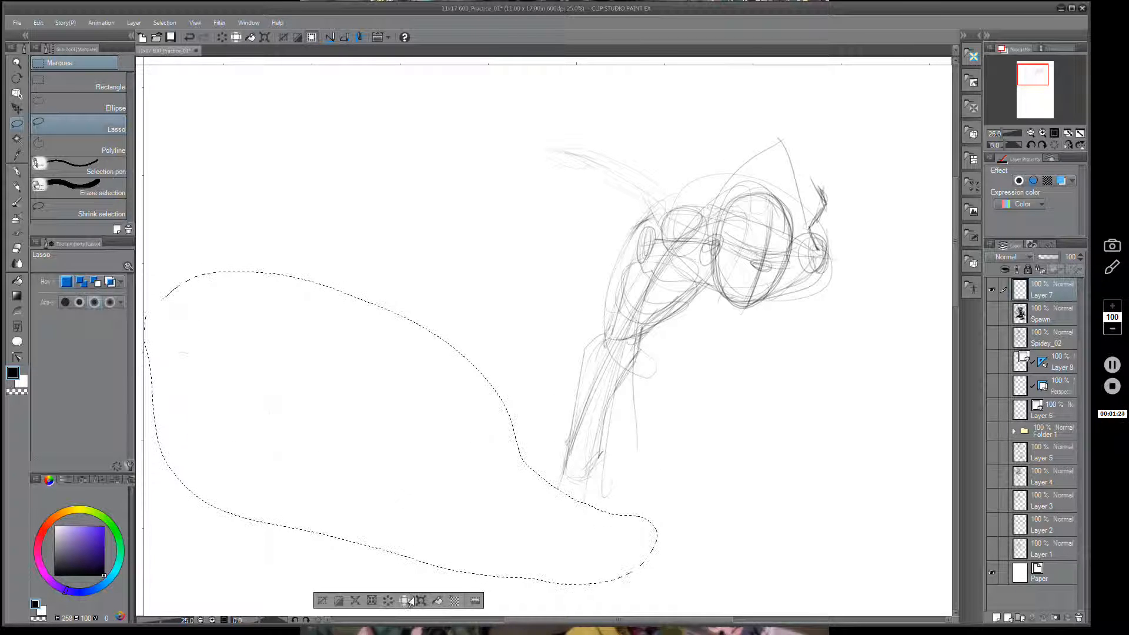
pyautogui.click(323, 601)
pyautogui.press('p')
# Lasso the whole figure and move it toward the left side of the page with a transform.
pyautogui.press('space')
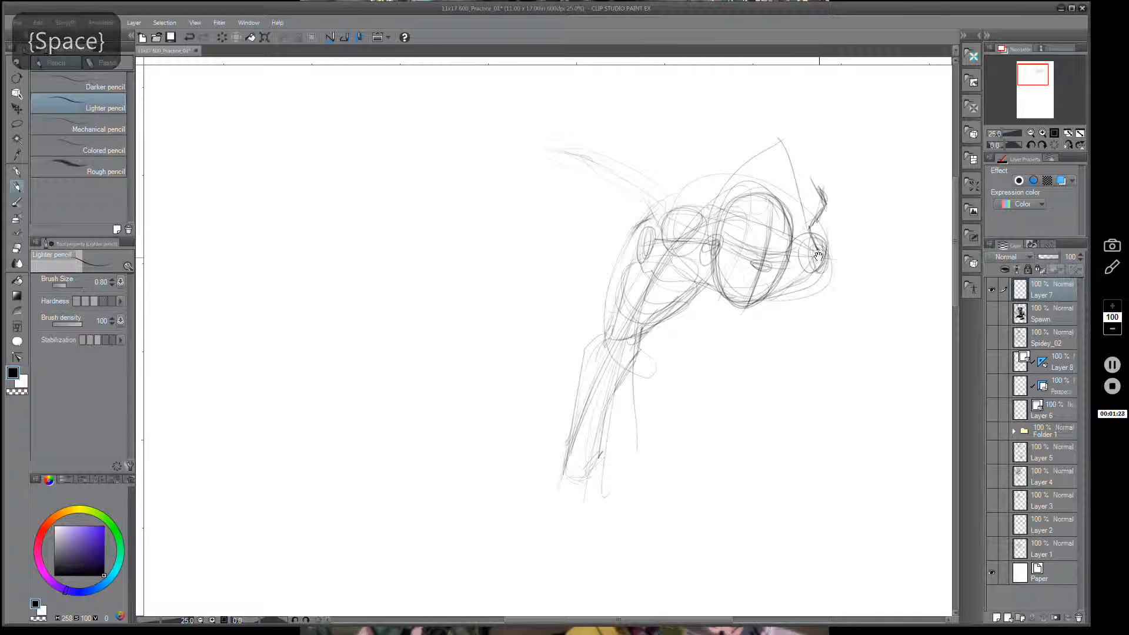
pyautogui.moveTo(1036, 77)
pyautogui.mouseDown()
pyautogui.moveTo(1037, 105)
pyautogui.moveTo(1034, 71)
pyautogui.mouseUp()
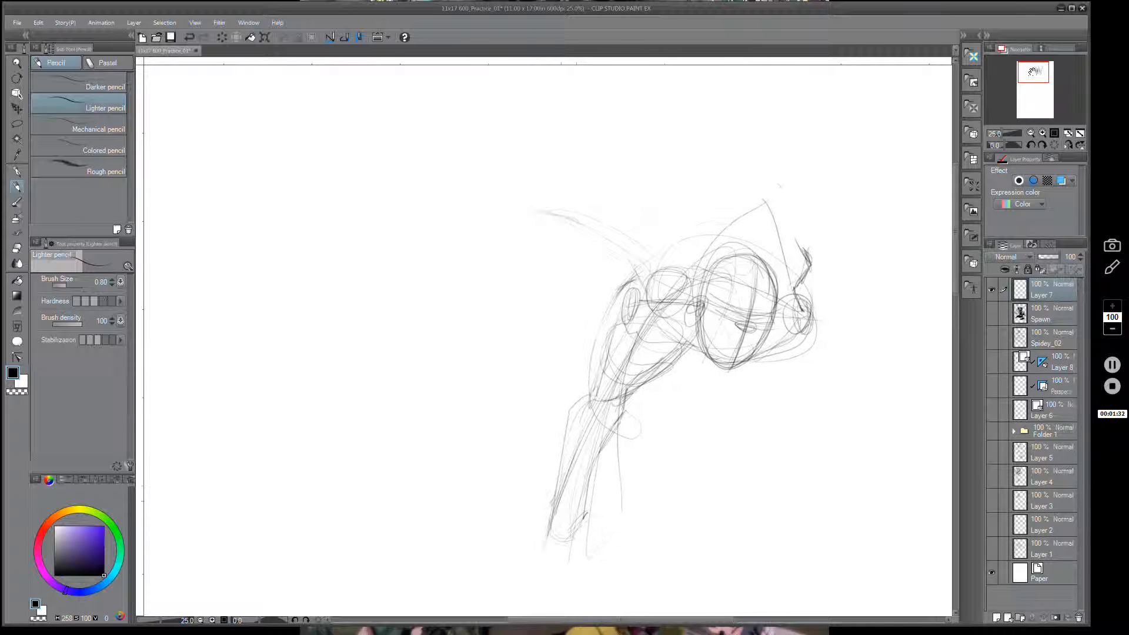
pyautogui.click(17, 124)
pyautogui.moveTo(751, 182)
pyautogui.mouseDown()
pyautogui.moveTo(479, 307)
pyautogui.moveTo(632, 560)
pyautogui.moveTo(857, 189)
pyautogui.moveTo(813, 167)
pyautogui.mouseUp()
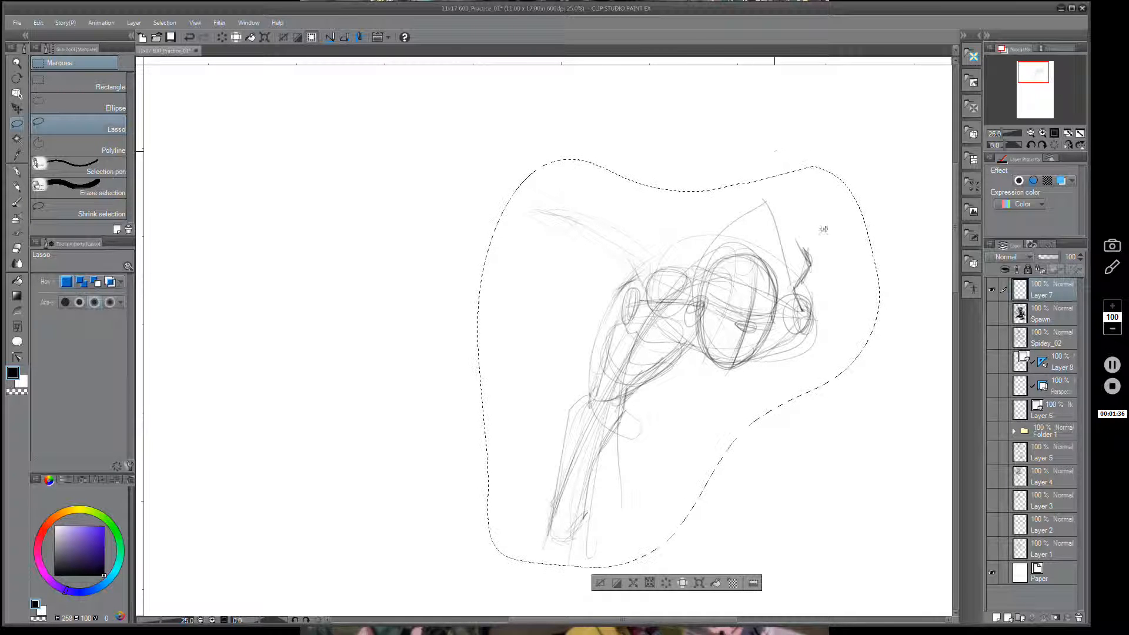
pyautogui.click(699, 582)
pyautogui.moveTo(766, 334)
pyautogui.mouseDown()
pyautogui.moveTo(546, 283)
pyautogui.moveTo(546, 311)
pyautogui.mouseUp()
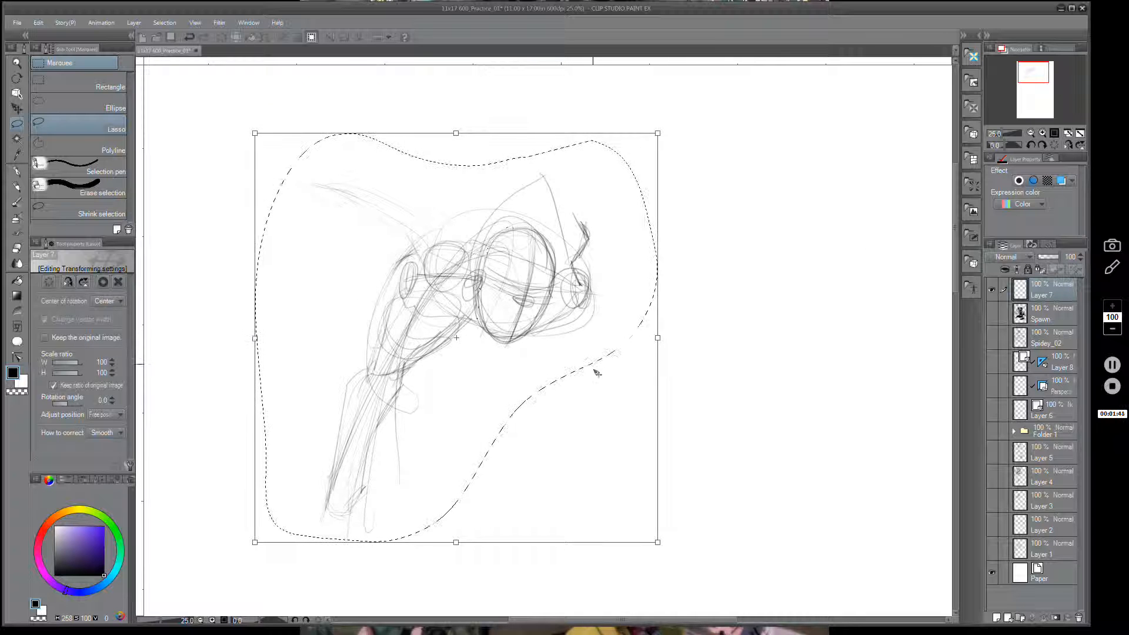
# Scale the selected figure proportionally to 134% and apply the transform.
pyautogui.scroll(-2, 594, 368)
pyautogui.press('space')
pyautogui.moveTo(753, 453); pyautogui.dragTo(718, 395)
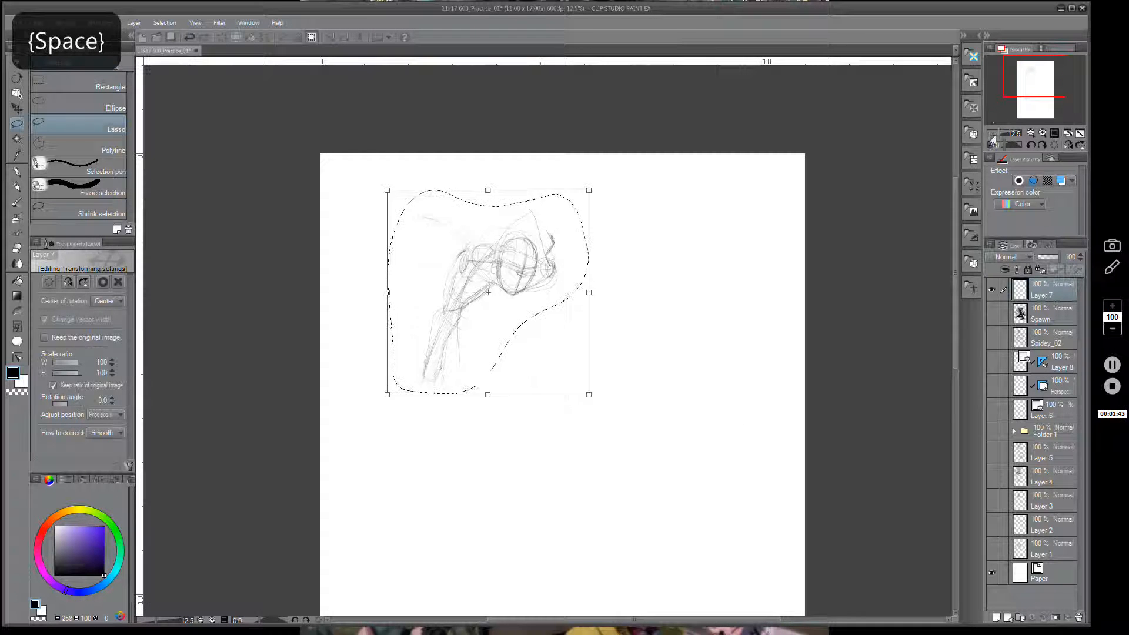
pyautogui.moveTo(996, 135); pyautogui.dragTo(1004, 140)
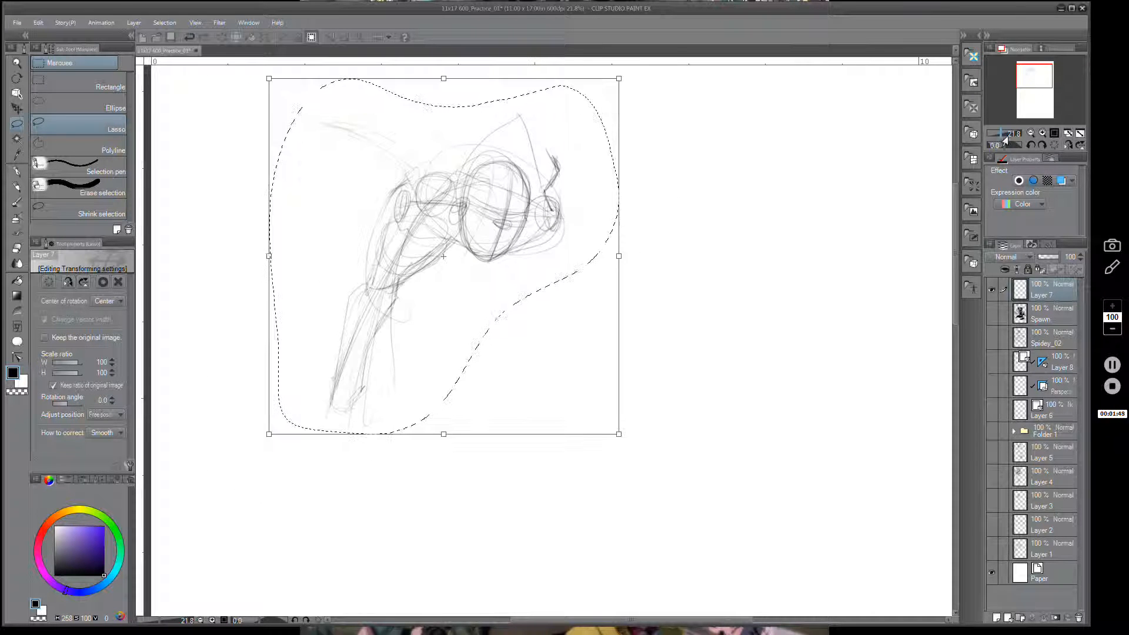
pyautogui.press('space')
pyautogui.moveTo(694, 439); pyautogui.dragTo(697, 438)
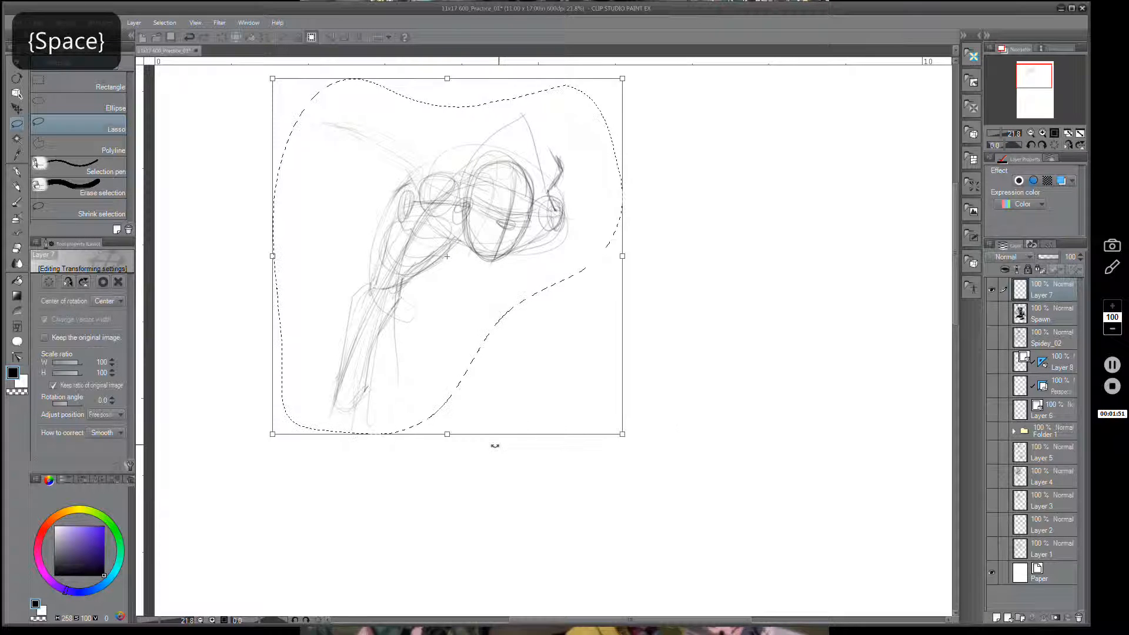
pyautogui.moveTo(621, 434); pyautogui.dragTo(742, 557)
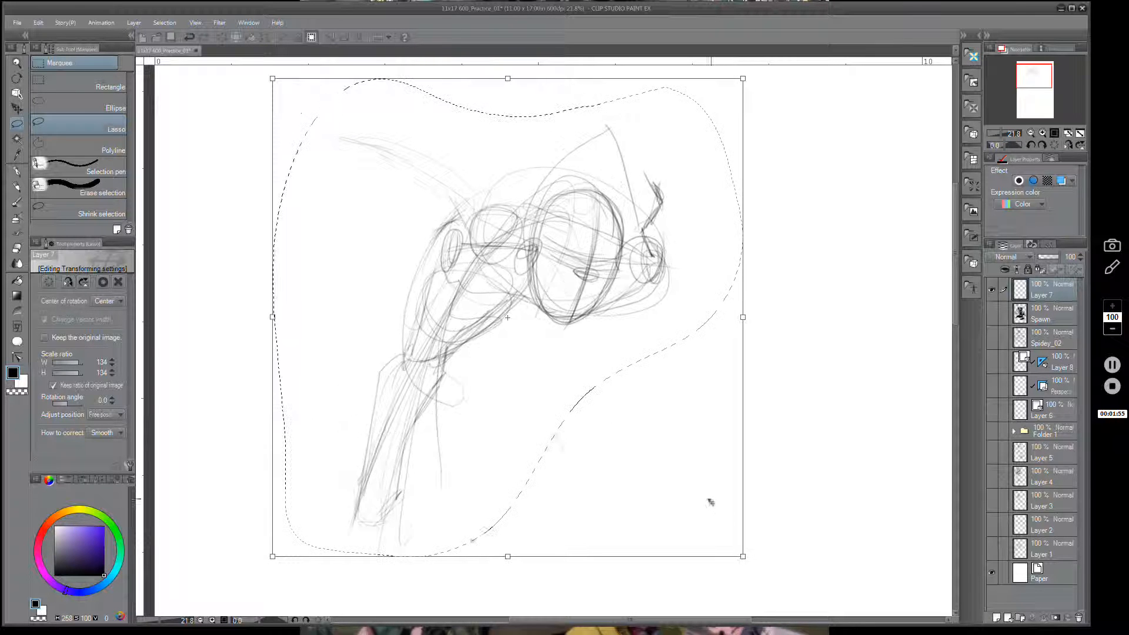
pyautogui.press('space')
pyautogui.moveTo(688, 496); pyautogui.dragTo(681, 491)
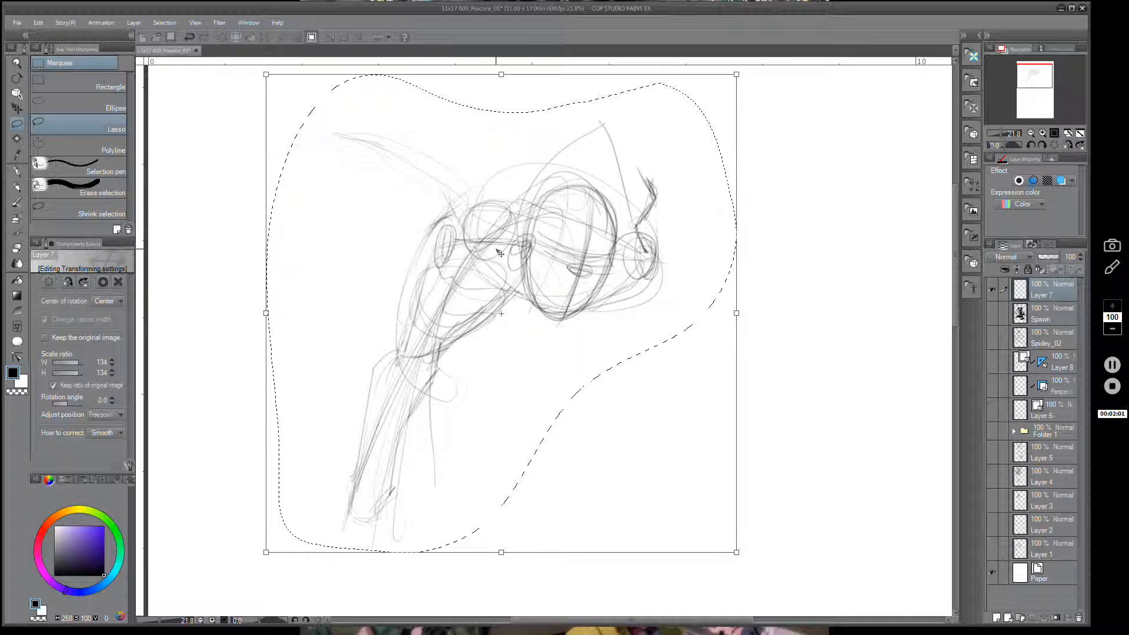
pyautogui.press('Return')
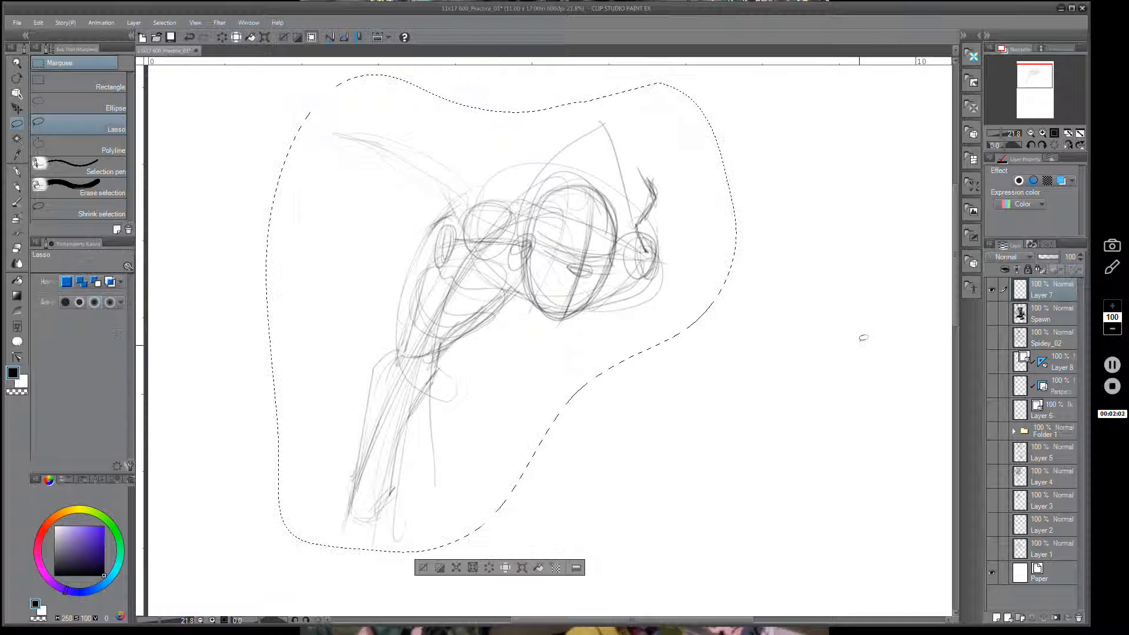
# Scale the selected figure to 107%, apply the transform and clear the selection.
pyautogui.click(1079, 135)
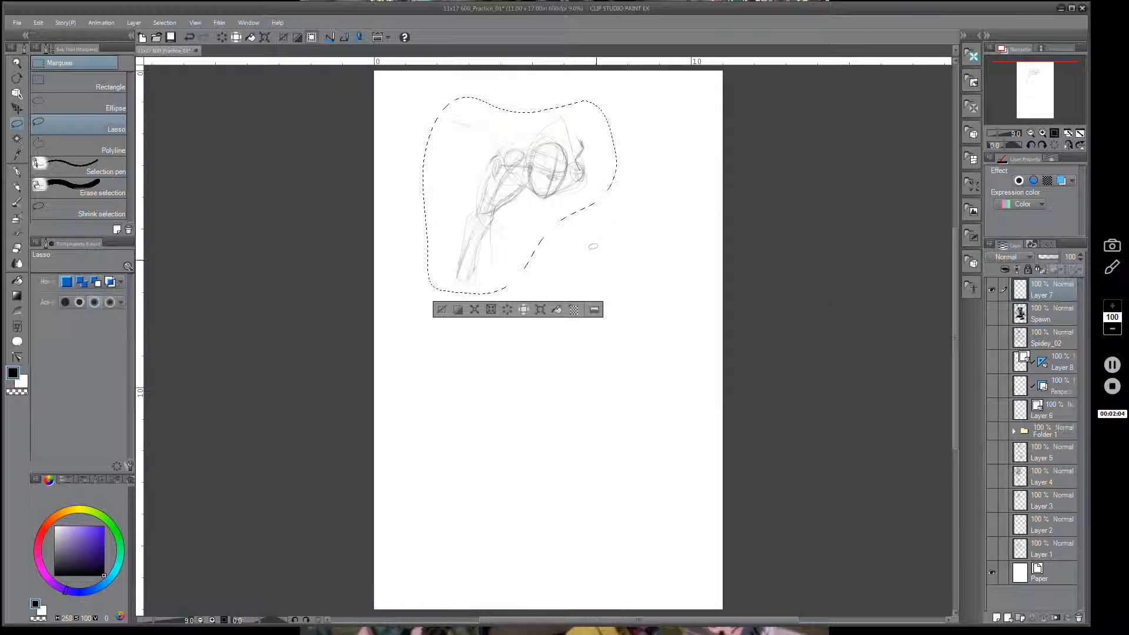
pyautogui.scroll(3, 594, 277)
pyautogui.press('space')
pyautogui.moveTo(651, 291)
pyautogui.mouseDown()
pyautogui.moveTo(681, 448)
pyautogui.moveTo(763, 474)
pyautogui.mouseUp()
pyautogui.click(473, 450)
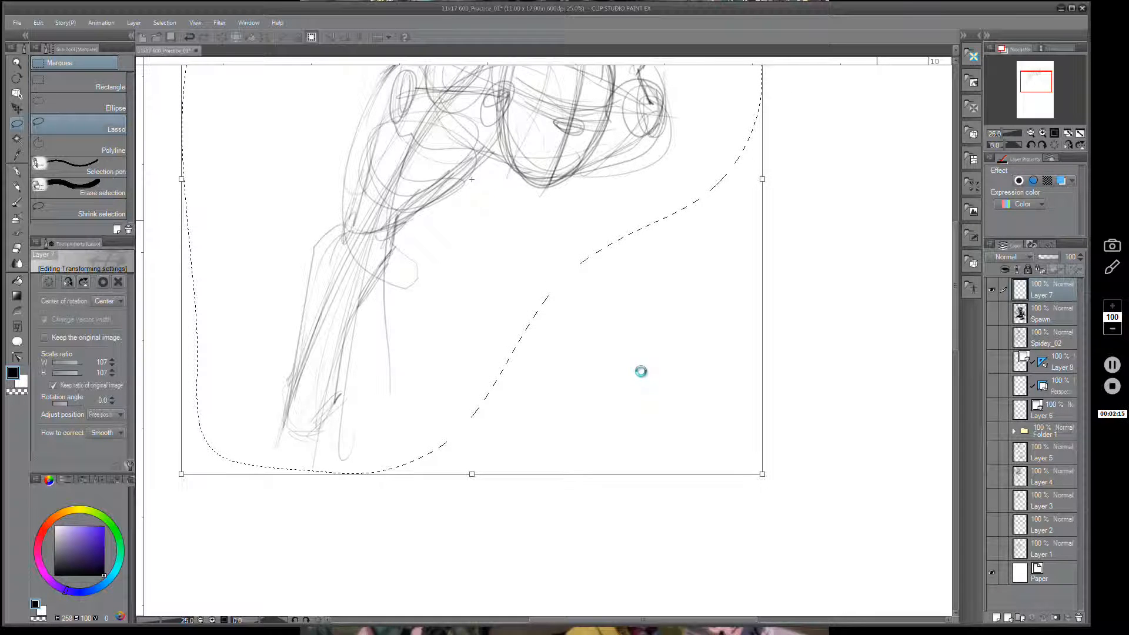
pyautogui.press('Return')
pyautogui.moveTo(618, 373); pyautogui.dragTo(603, 460)
pyautogui.moveTo(519, 467)
pyautogui.mouseDown()
pyautogui.moveTo(648, 439)
pyautogui.moveTo(655, 454)
pyautogui.moveTo(612, 404)
pyautogui.mouseUp()
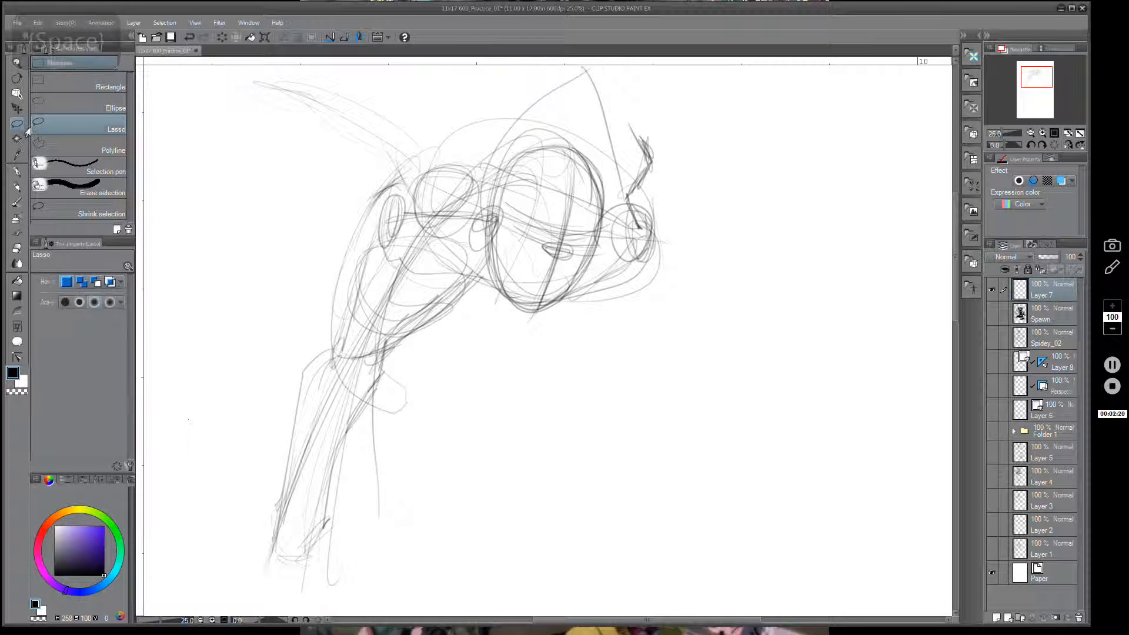
# Switch to the Soft eraser and enlarge its brush size to 8.00.
pyautogui.click(17, 188)
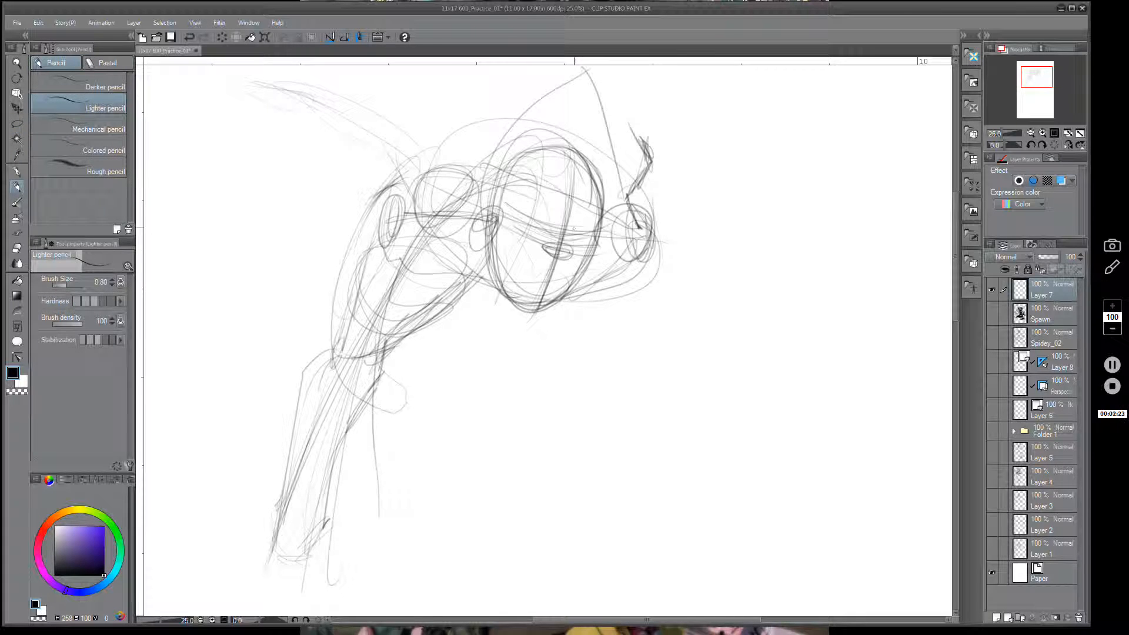
pyautogui.press('e')
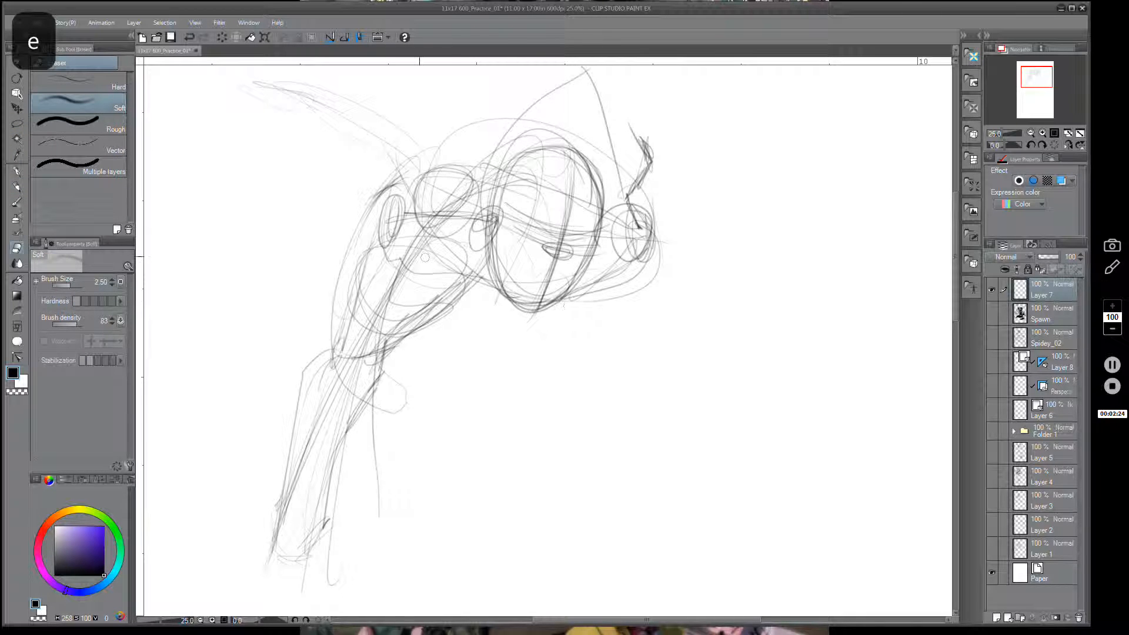
pyautogui.press(']')
pyautogui.press(']')
pyautogui.press(']')
pyautogui.press(']')
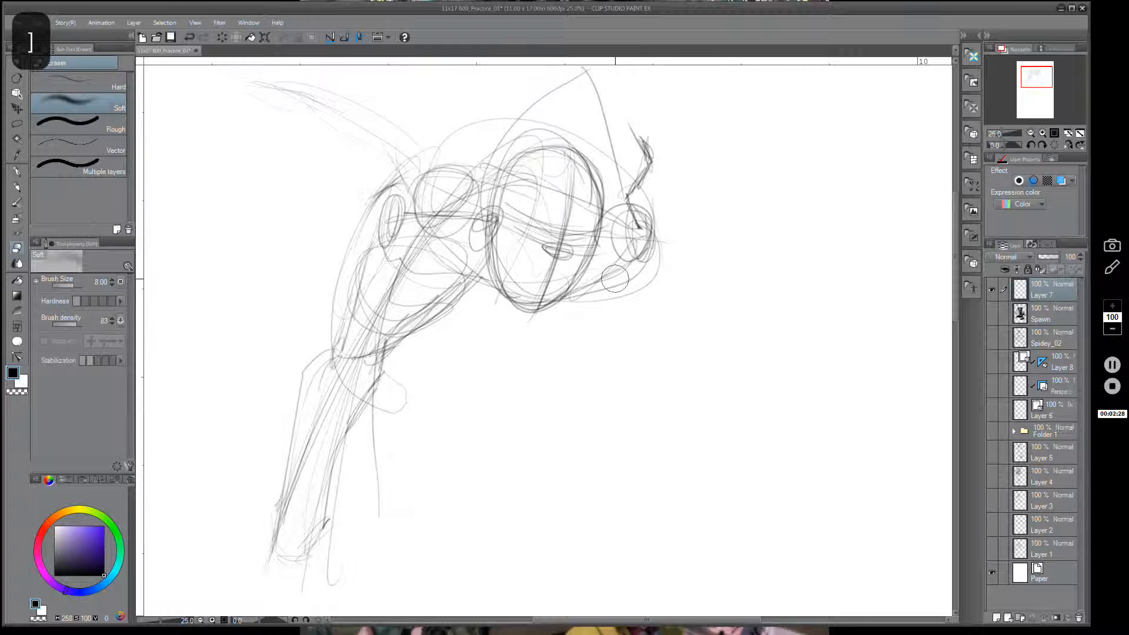
# Darken the outline of the figure's oval head with the Lighter pencil, from the chin up to the crown.
pyautogui.press('p')
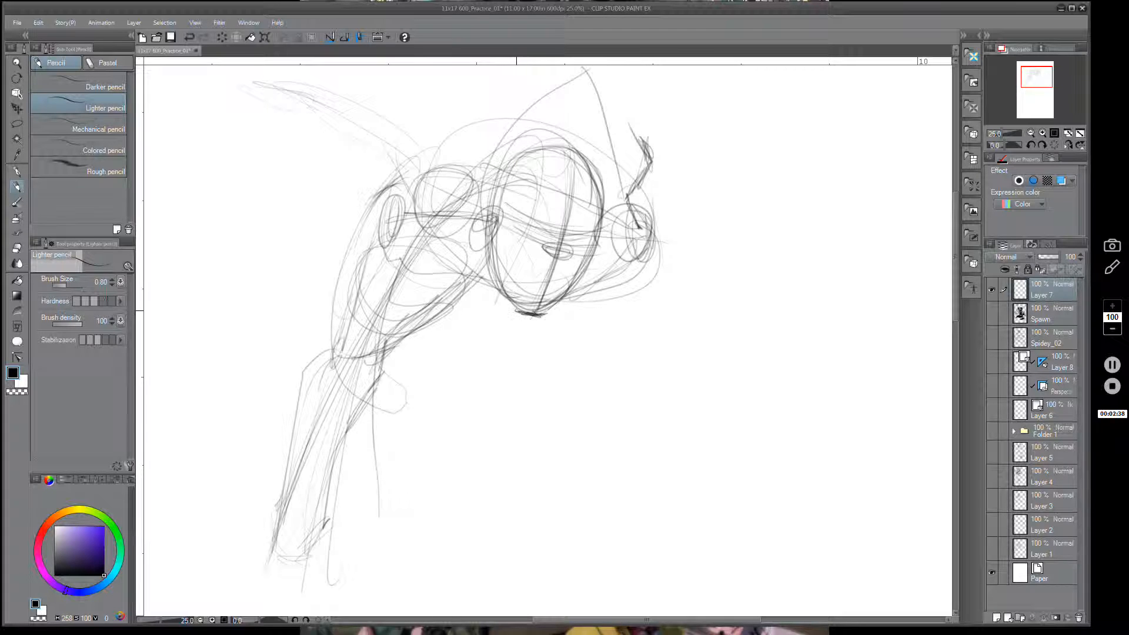
pyautogui.moveTo(490, 266); pyautogui.dragTo(514, 306)
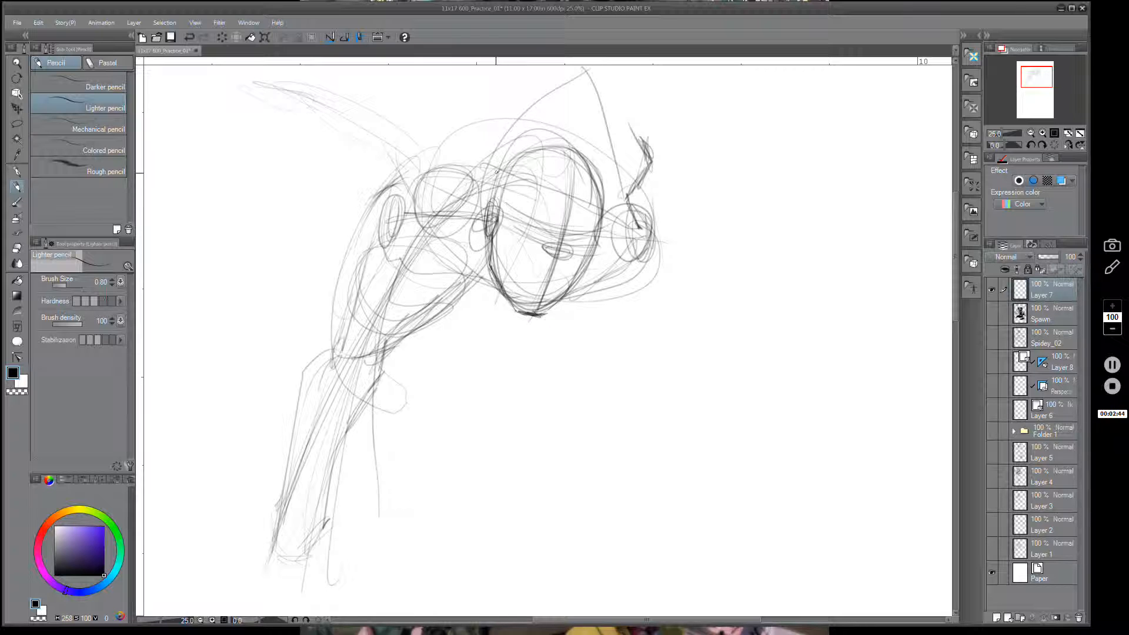
pyautogui.moveTo(500, 180); pyautogui.dragTo(542, 149)
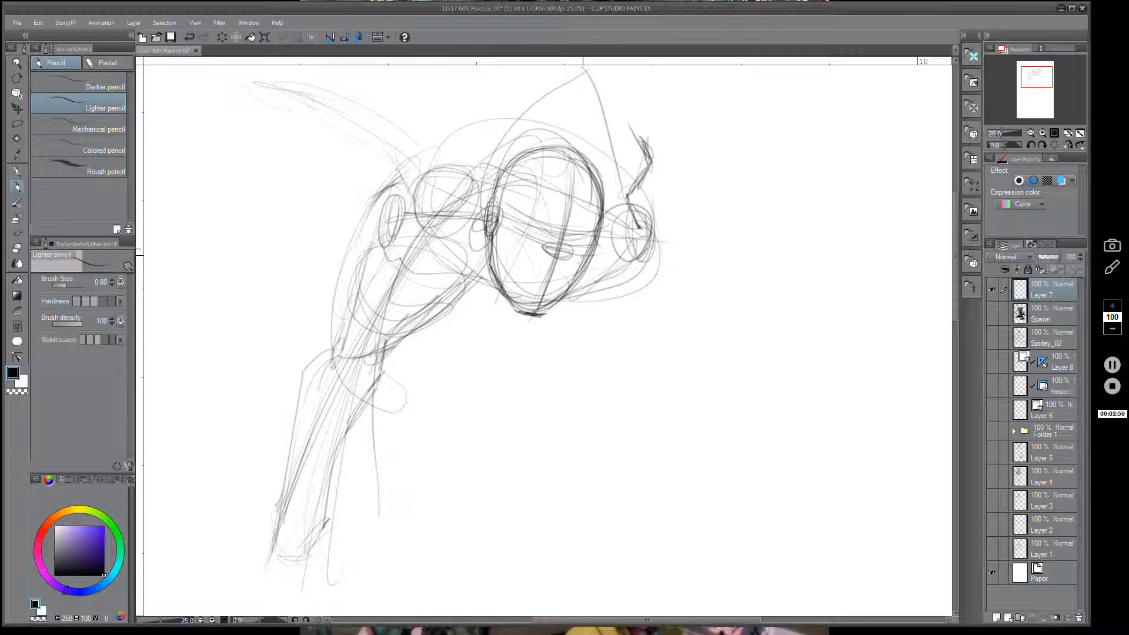
# Sketch the eye shapes on the face and strengthen the head's centre line and brow guide line.
pyautogui.moveTo(594, 243); pyautogui.dragTo(555, 309)
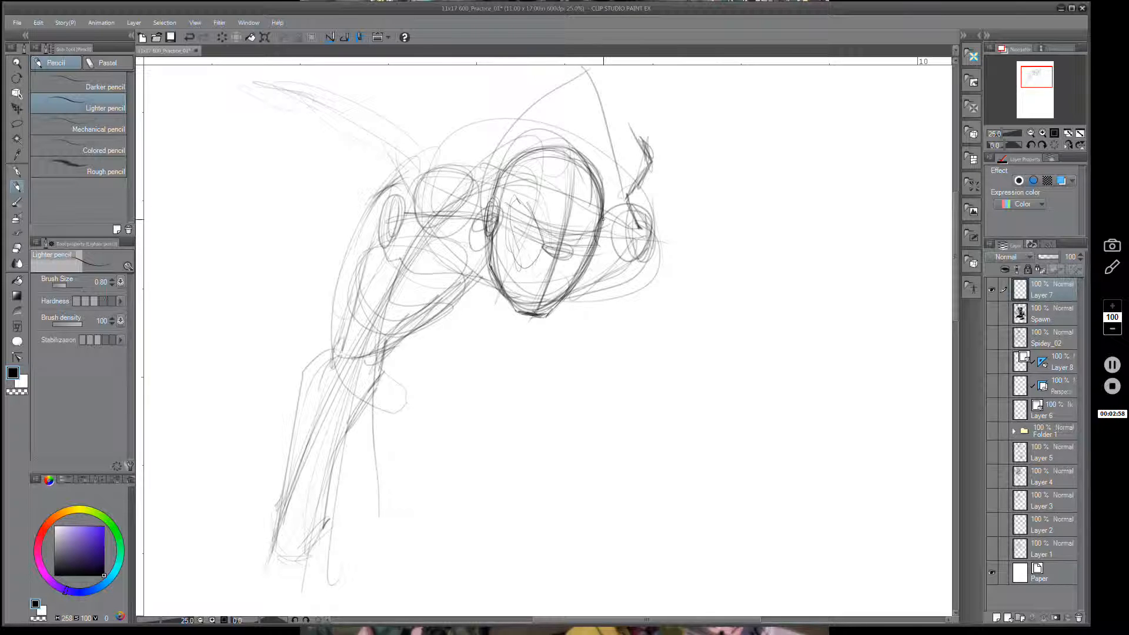
pyautogui.moveTo(574, 257); pyautogui.dragTo(570, 281)
pyautogui.moveTo(518, 234); pyautogui.dragTo(597, 247)
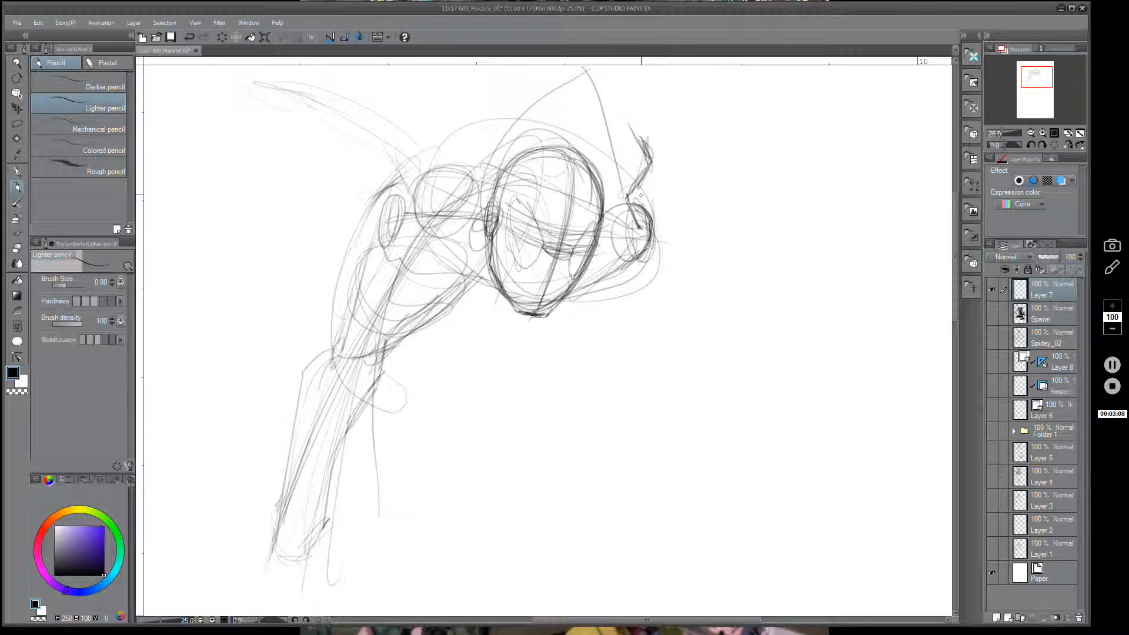
# Define the bent arm's elbow, forearm and raised hand beside the head, then outline the shoulder and chest on the head's other side.
pyautogui.moveTo(625, 188); pyautogui.dragTo(647, 205)
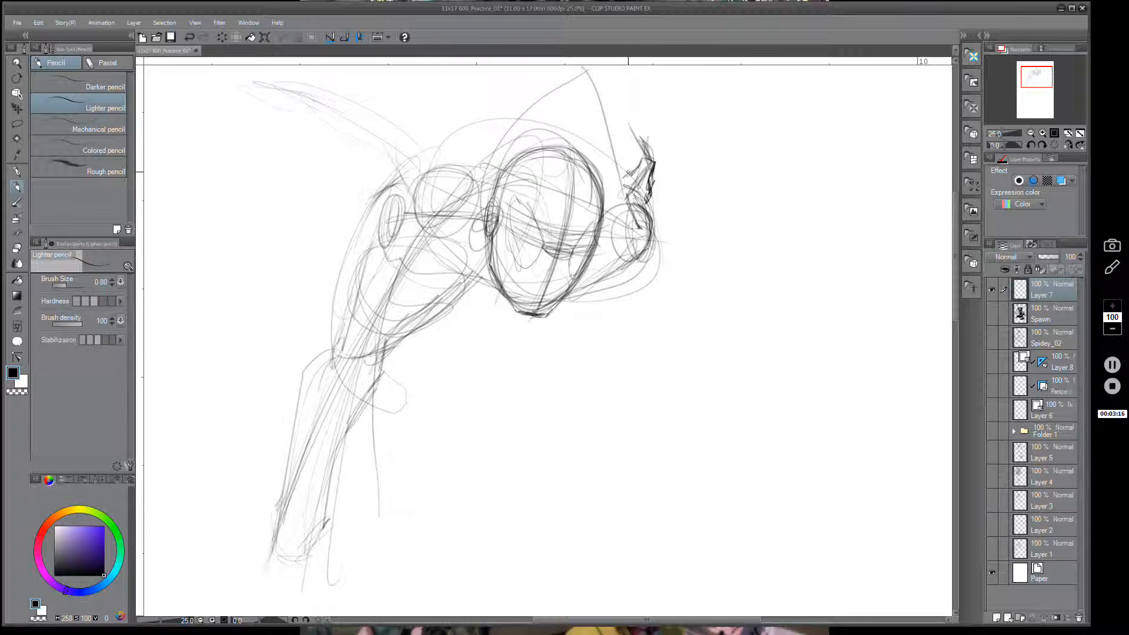
pyautogui.moveTo(613, 184); pyautogui.dragTo(604, 210)
pyautogui.moveTo(458, 164)
pyautogui.mouseDown()
pyautogui.moveTo(439, 157)
pyautogui.moveTo(415, 177)
pyautogui.moveTo(412, 229)
pyautogui.moveTo(409, 194)
pyautogui.moveTo(477, 276)
pyautogui.moveTo(506, 287)
pyautogui.mouseUp()
pyautogui.moveTo(436, 242); pyautogui.dragTo(471, 301)
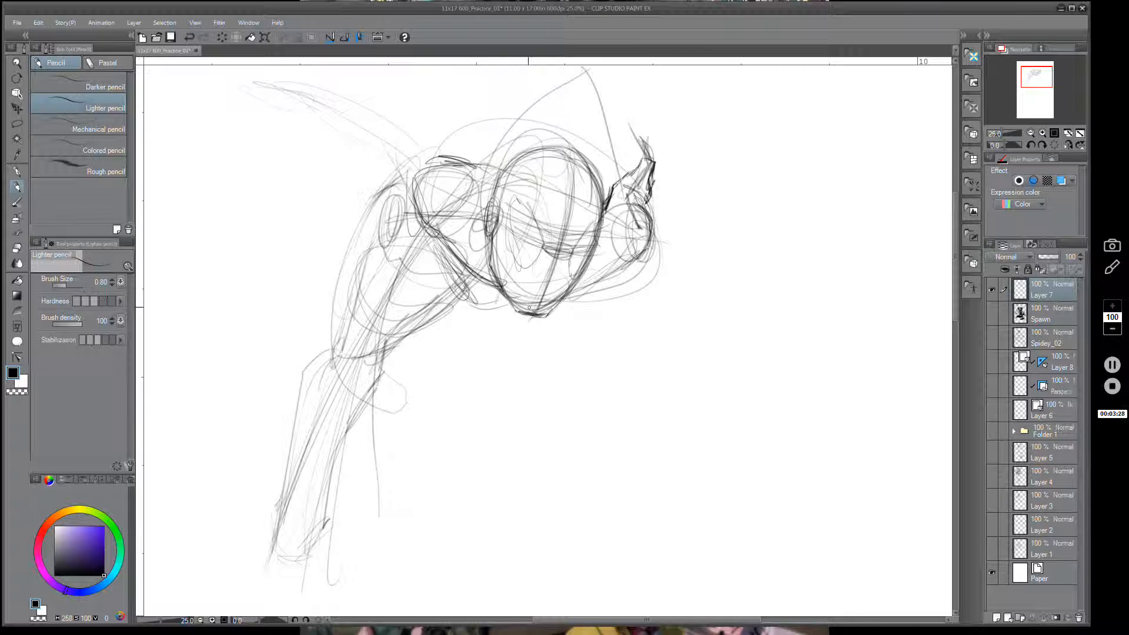
# Add sketch lines down the lower face from the eyes to the chin.
pyautogui.moveTo(588, 285); pyautogui.dragTo(553, 314)
pyautogui.moveTo(539, 259); pyautogui.dragTo(504, 318)
pyautogui.moveTo(546, 255); pyautogui.dragTo(507, 316)
pyautogui.moveTo(546, 225); pyautogui.dragTo(510, 311)
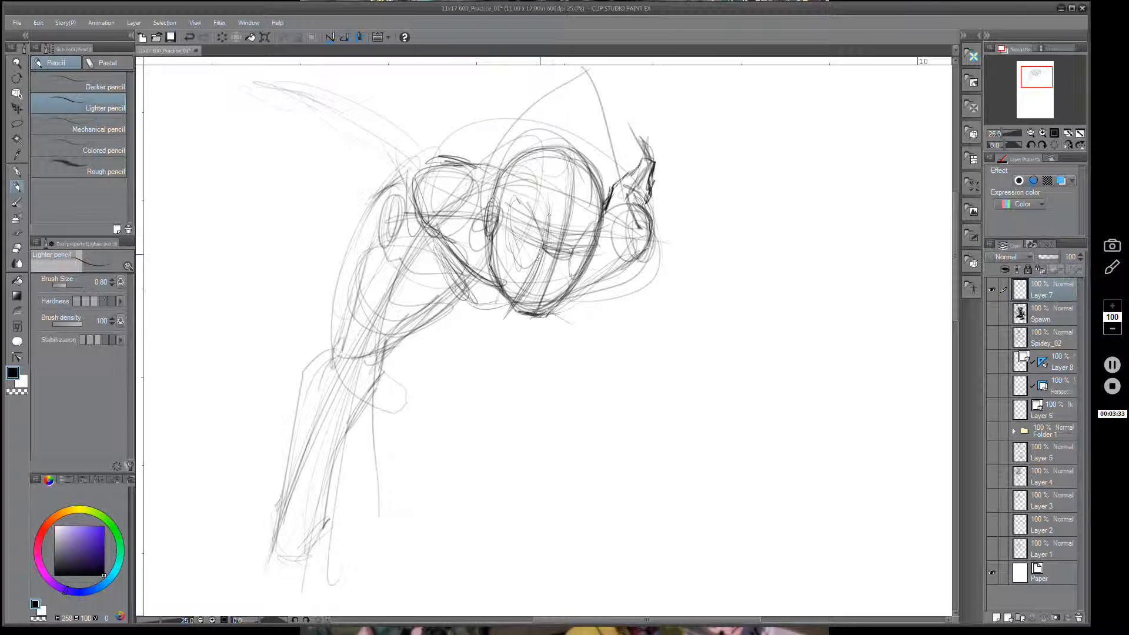
# Darken the contours of the shoulder and torso behind the head and carry them down to the jaw.
pyautogui.moveTo(473, 185); pyautogui.dragTo(433, 253)
pyautogui.moveTo(484, 176); pyautogui.dragTo(543, 195)
pyautogui.moveTo(437, 241); pyautogui.dragTo(509, 303)
pyautogui.moveTo(546, 200)
pyautogui.mouseDown()
pyautogui.moveTo(505, 310)
pyautogui.moveTo(565, 313)
pyautogui.moveTo(547, 315)
pyautogui.mouseUp()
pyautogui.moveTo(588, 199)
pyautogui.mouseDown()
pyautogui.moveTo(556, 320)
pyautogui.moveTo(536, 334)
pyautogui.moveTo(493, 288)
pyautogui.moveTo(515, 313)
pyautogui.moveTo(534, 208)
pyautogui.moveTo(511, 293)
pyautogui.mouseUp()
pyautogui.moveTo(528, 188)
pyautogui.mouseDown()
pyautogui.moveTo(494, 308)
pyautogui.moveTo(475, 310)
pyautogui.moveTo(439, 265)
pyautogui.moveTo(435, 237)
pyautogui.mouseUp()
pyautogui.moveTo(460, 305)
pyautogui.mouseDown()
pyautogui.moveTo(450, 246)
pyautogui.moveTo(455, 303)
pyautogui.moveTo(505, 313)
pyautogui.moveTo(572, 304)
pyautogui.moveTo(602, 277)
pyautogui.mouseUp()
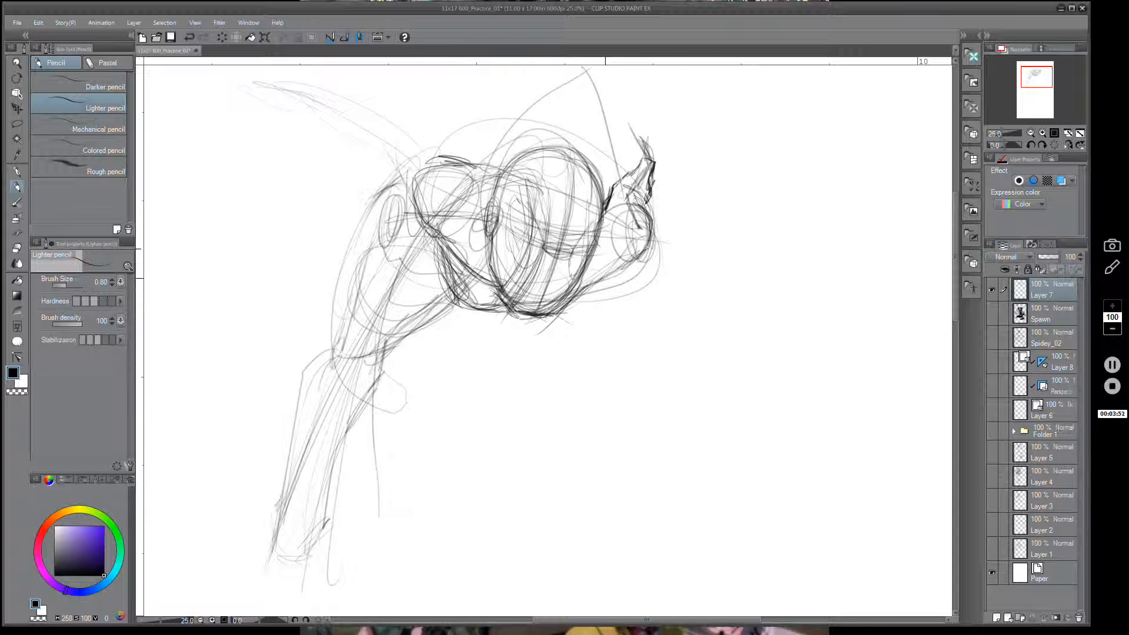
# Darken the jaw and the bent arm's underside, lighten the lines inside the face with the eraser, and redraw the eye outline.
pyautogui.moveTo(566, 312)
pyautogui.mouseDown()
pyautogui.moveTo(627, 265)
pyautogui.moveTo(563, 314)
pyautogui.moveTo(503, 323)
pyautogui.moveTo(580, 280)
pyautogui.moveTo(599, 227)
pyautogui.moveTo(569, 291)
pyautogui.moveTo(524, 247)
pyautogui.moveTo(541, 212)
pyautogui.moveTo(537, 247)
pyautogui.moveTo(507, 213)
pyautogui.moveTo(544, 249)
pyautogui.mouseUp()
pyautogui.press('e')
pyautogui.press('p')
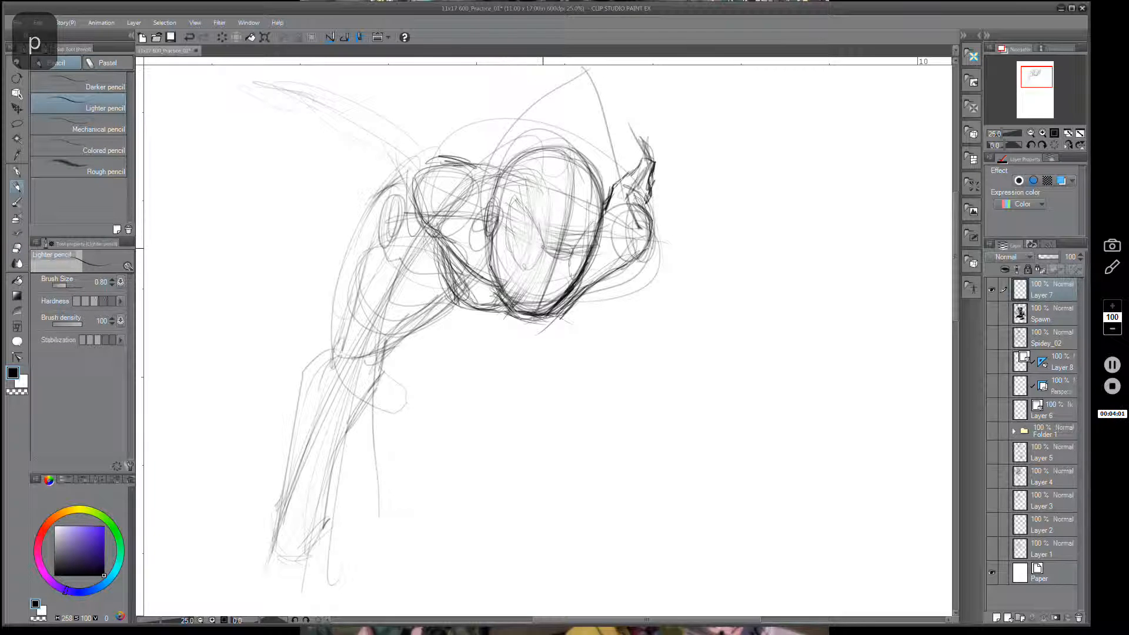
pyautogui.moveTo(507, 214)
pyautogui.mouseDown()
pyautogui.moveTo(518, 264)
pyautogui.moveTo(544, 242)
pyautogui.mouseUp()
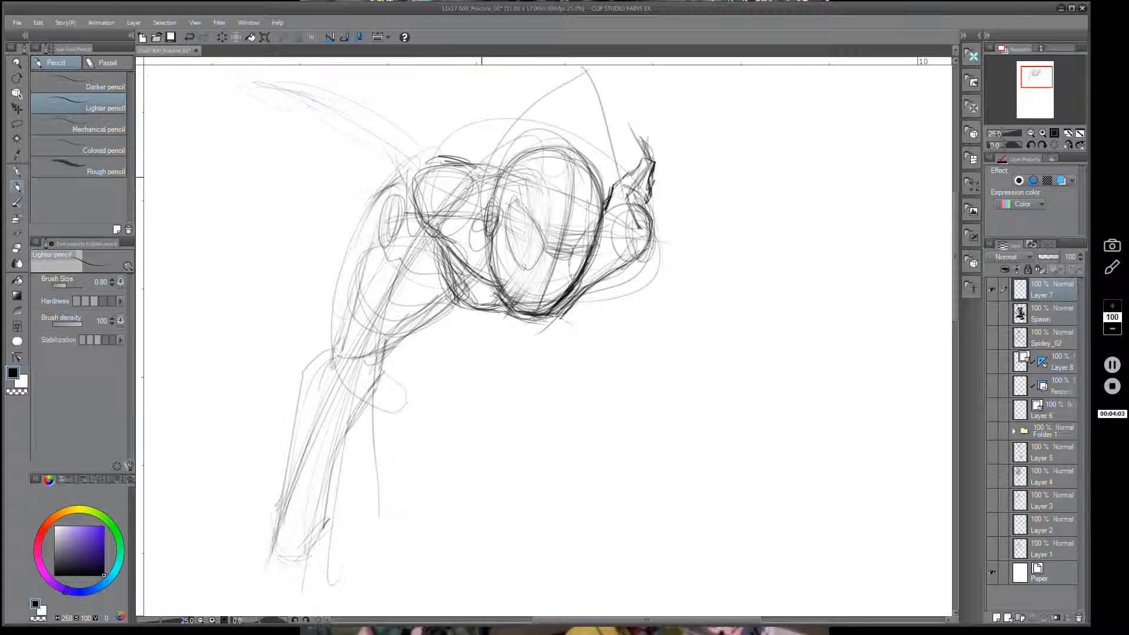
# Add a dark neck line beside the head and soften the construction lines on the torso with the Soft eraser.
pyautogui.moveTo(481, 176)
pyautogui.mouseDown()
pyautogui.moveTo(452, 163)
pyautogui.moveTo(474, 200)
pyautogui.moveTo(457, 230)
pyautogui.moveTo(465, 210)
pyautogui.moveTo(487, 247)
pyautogui.mouseUp()
pyautogui.press('e')
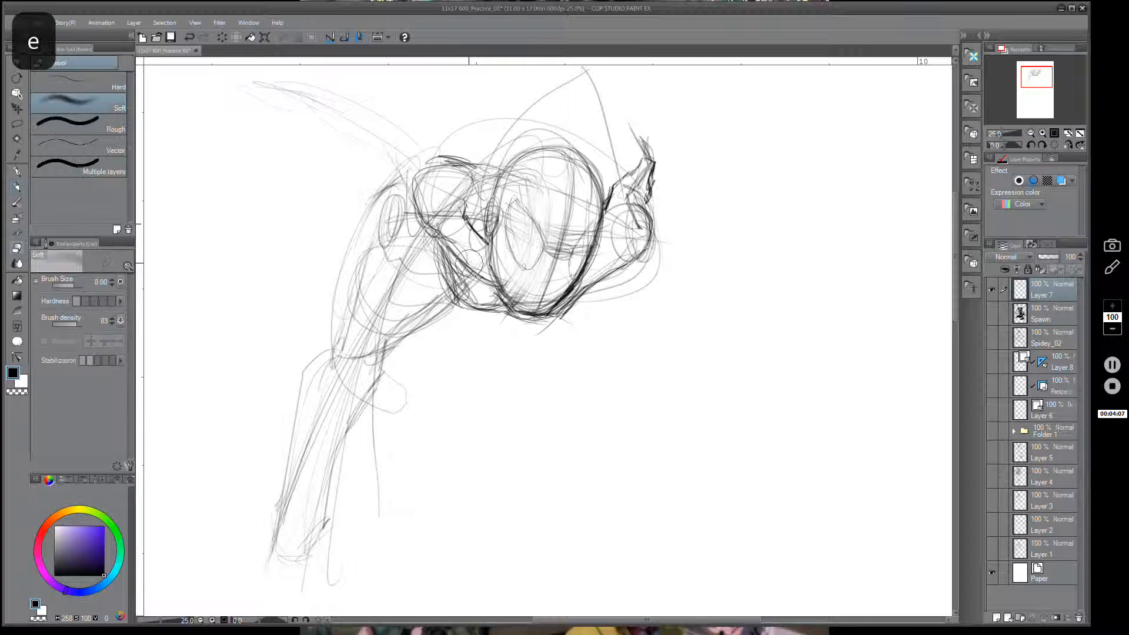
pyautogui.moveTo(447, 251)
pyautogui.mouseDown()
pyautogui.moveTo(474, 285)
pyautogui.moveTo(442, 286)
pyautogui.mouseUp()
pyautogui.moveTo(463, 187)
pyautogui.mouseDown()
pyautogui.moveTo(416, 163)
pyautogui.moveTo(472, 191)
pyautogui.moveTo(477, 231)
pyautogui.moveTo(465, 213)
pyautogui.moveTo(457, 223)
pyautogui.moveTo(489, 263)
pyautogui.mouseUp()
# Construct the outstretched arm with the Lighter pencil from a shoulder joint circle to the wrist, then fade the joint circle with the eraser.
pyautogui.press('p')
pyautogui.moveTo(440, 202); pyautogui.dragTo(456, 207)
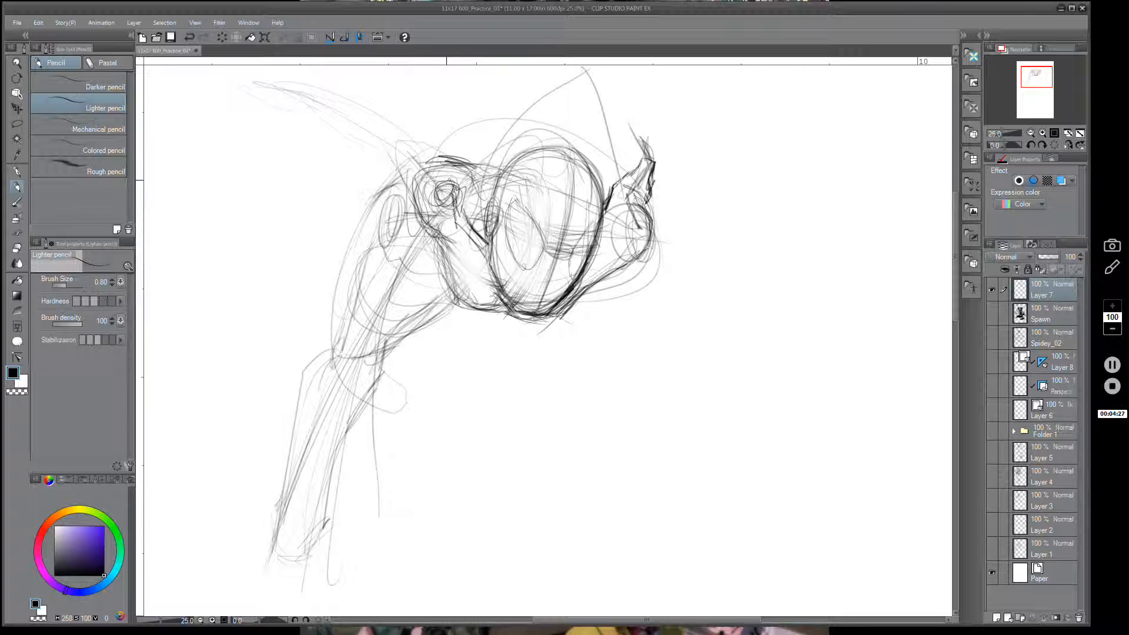
pyautogui.moveTo(405, 148)
pyautogui.mouseDown()
pyautogui.moveTo(403, 162)
pyautogui.moveTo(442, 169)
pyautogui.moveTo(422, 180)
pyautogui.moveTo(454, 190)
pyautogui.moveTo(435, 202)
pyautogui.moveTo(433, 168)
pyautogui.moveTo(410, 168)
pyautogui.moveTo(422, 180)
pyautogui.moveTo(390, 160)
pyautogui.moveTo(418, 136)
pyautogui.moveTo(303, 95)
pyautogui.moveTo(360, 142)
pyautogui.moveTo(403, 159)
pyautogui.moveTo(385, 130)
pyautogui.mouseUp()
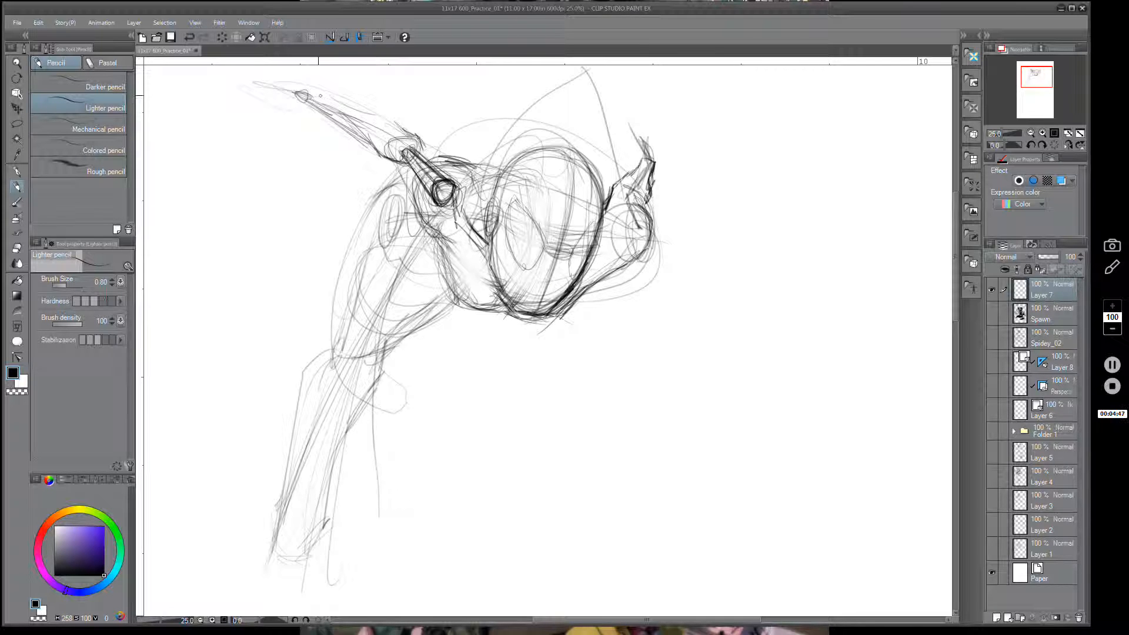
pyautogui.moveTo(321, 96)
pyautogui.mouseDown()
pyautogui.moveTo(405, 127)
pyautogui.moveTo(448, 173)
pyautogui.moveTo(453, 204)
pyautogui.moveTo(456, 184)
pyautogui.moveTo(438, 189)
pyautogui.moveTo(471, 168)
pyautogui.moveTo(426, 171)
pyautogui.moveTo(436, 168)
pyautogui.moveTo(422, 202)
pyautogui.moveTo(440, 202)
pyautogui.moveTo(414, 210)
pyautogui.moveTo(394, 163)
pyautogui.moveTo(402, 202)
pyautogui.moveTo(422, 218)
pyautogui.moveTo(402, 160)
pyautogui.moveTo(393, 166)
pyautogui.moveTo(320, 115)
pyautogui.moveTo(326, 94)
pyautogui.moveTo(278, 88)
pyautogui.moveTo(277, 114)
pyautogui.moveTo(281, 89)
pyautogui.moveTo(309, 98)
pyautogui.moveTo(287, 110)
pyautogui.mouseUp()
pyautogui.press('e')
pyautogui.press('p')
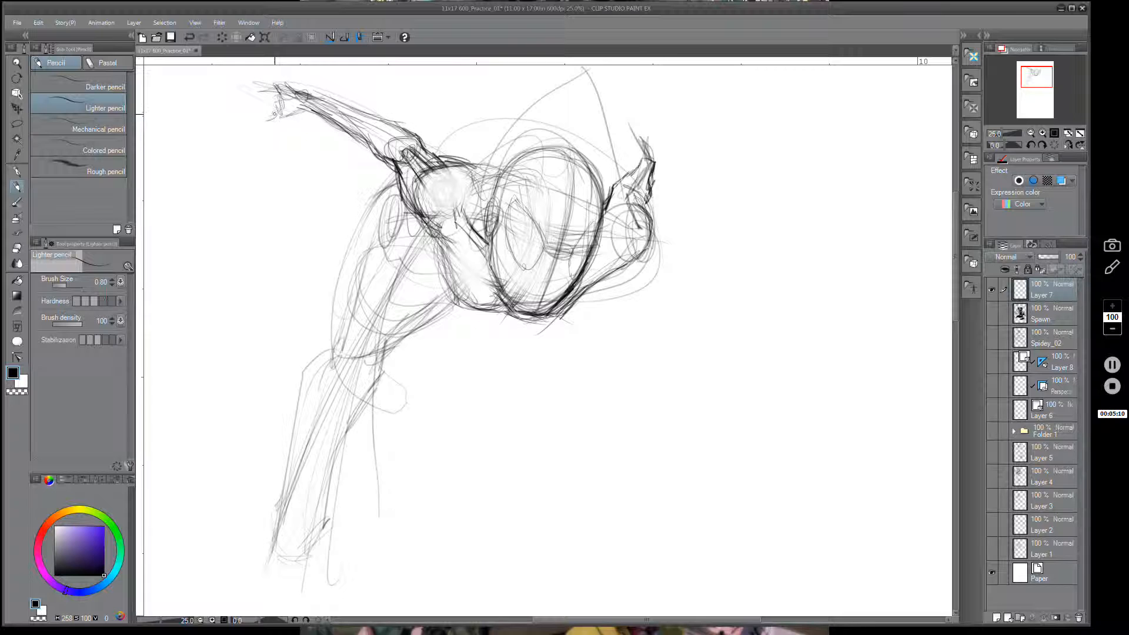
# Sketch the open hand and spread fingers of the outstretched arm and reinforce its forearm contour.
pyautogui.moveTo(264, 120)
pyautogui.mouseDown()
pyautogui.moveTo(253, 138)
pyautogui.moveTo(309, 109)
pyautogui.moveTo(270, 94)
pyautogui.moveTo(277, 101)
pyautogui.mouseUp()
pyautogui.press('space')
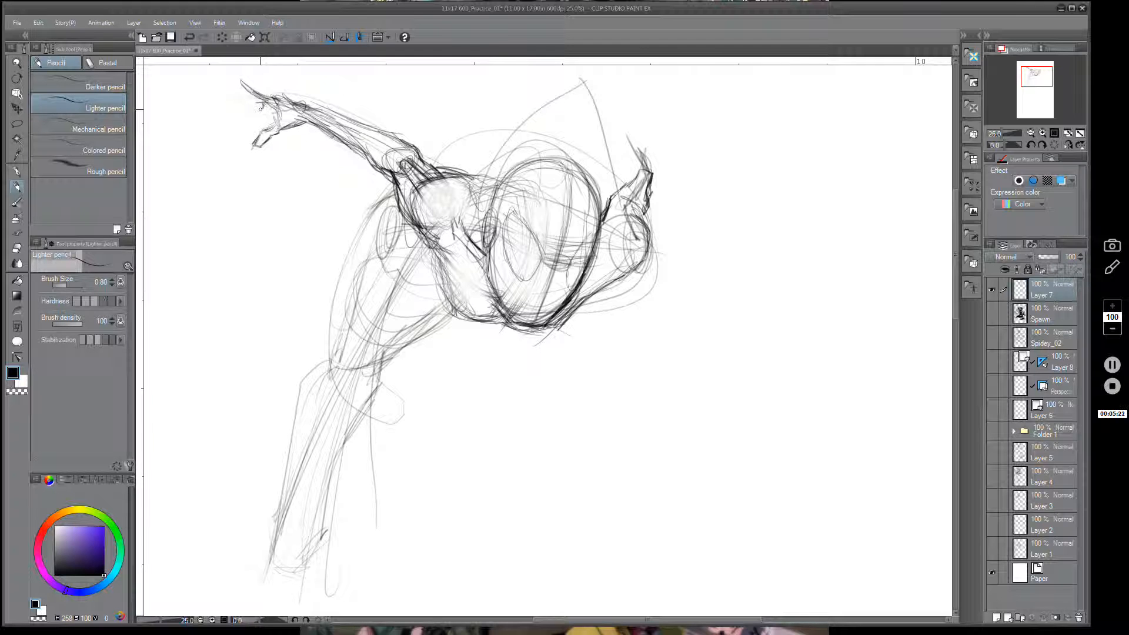
pyautogui.moveTo(269, 108); pyautogui.dragTo(260, 107)
pyautogui.moveTo(272, 78)
pyautogui.mouseDown()
pyautogui.moveTo(299, 112)
pyautogui.moveTo(396, 137)
pyautogui.mouseUp()
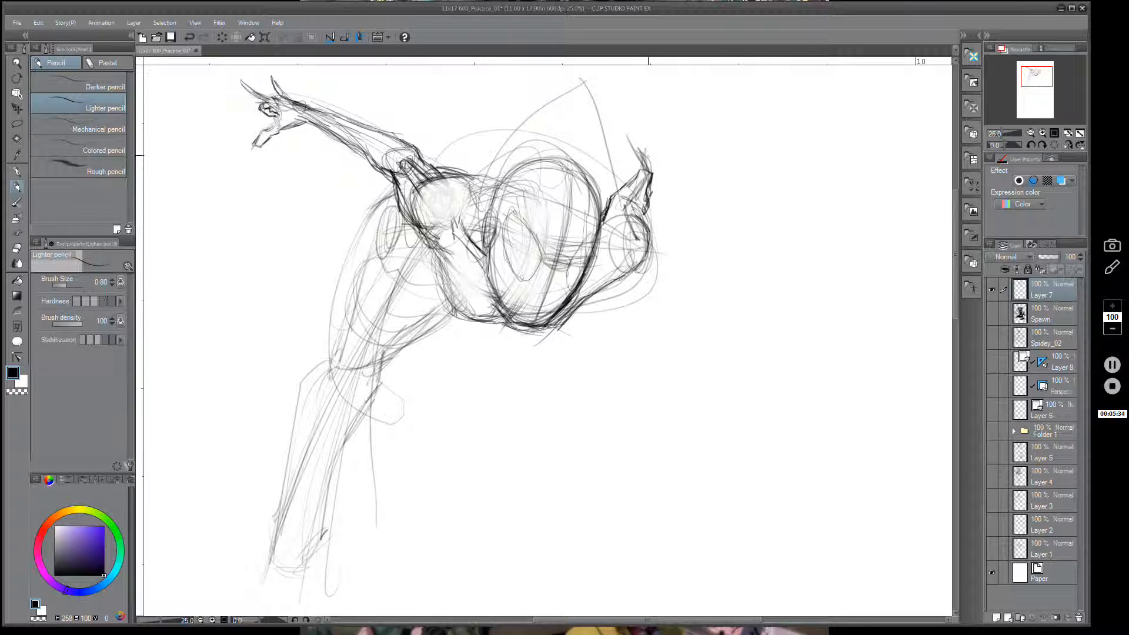
# Draw a small joint circle in the bent arm's elbow and try a connecting line up to the wrist.
pyautogui.moveTo(628, 231)
pyautogui.mouseDown()
pyautogui.moveTo(633, 246)
pyautogui.moveTo(617, 208)
pyautogui.moveTo(618, 242)
pyautogui.moveTo(638, 241)
pyautogui.moveTo(647, 171)
pyautogui.moveTo(628, 206)
pyautogui.mouseUp()
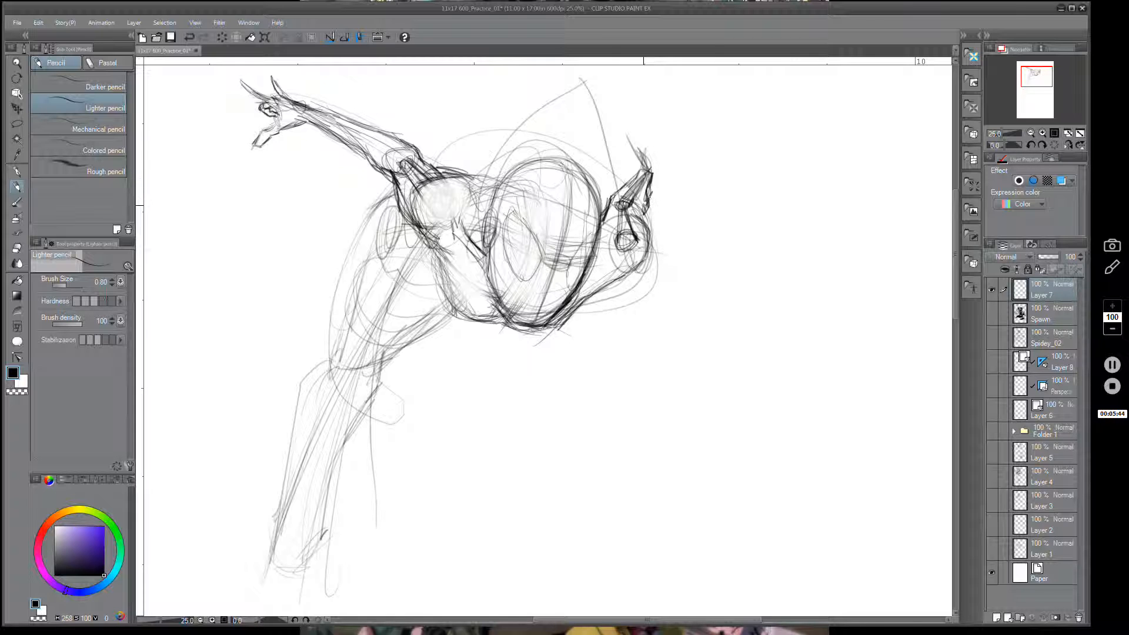
pyautogui.hotkey('ctrl', 'z')
pyautogui.hotkey('ctrl', 'z')
pyautogui.moveTo(624, 204); pyautogui.dragTo(618, 236)
pyautogui.moveTo(625, 205)
pyautogui.mouseDown()
pyautogui.moveTo(621, 224)
pyautogui.moveTo(645, 176)
pyautogui.moveTo(626, 211)
pyautogui.mouseUp()
# Sketch a study of a straight forearm with a hand in the blank area beside the figure.
pyautogui.moveTo(692, 238)
pyautogui.mouseDown()
pyautogui.moveTo(777, 127)
pyautogui.moveTo(716, 202)
pyautogui.moveTo(778, 133)
pyautogui.moveTo(789, 137)
pyautogui.moveTo(706, 238)
pyautogui.mouseUp()
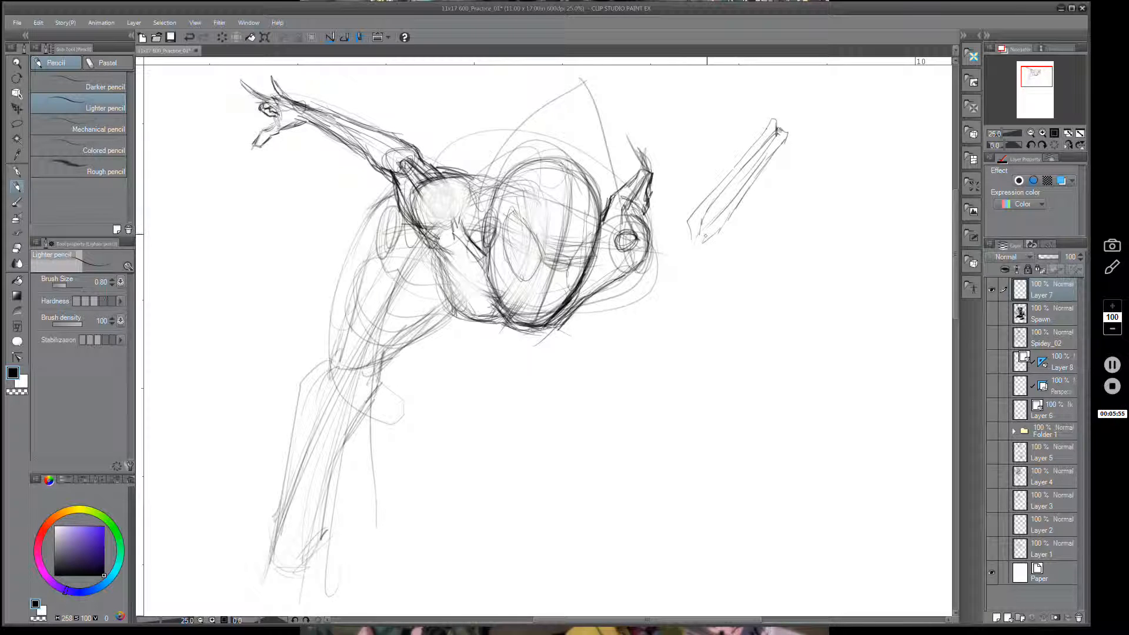
pyautogui.moveTo(775, 121)
pyautogui.mouseDown()
pyautogui.moveTo(779, 96)
pyautogui.moveTo(777, 127)
pyautogui.mouseUp()
pyautogui.moveTo(781, 125)
pyautogui.mouseDown()
pyautogui.moveTo(792, 98)
pyautogui.moveTo(779, 126)
pyautogui.moveTo(817, 78)
pyautogui.moveTo(828, 86)
pyautogui.moveTo(786, 131)
pyautogui.mouseUp()
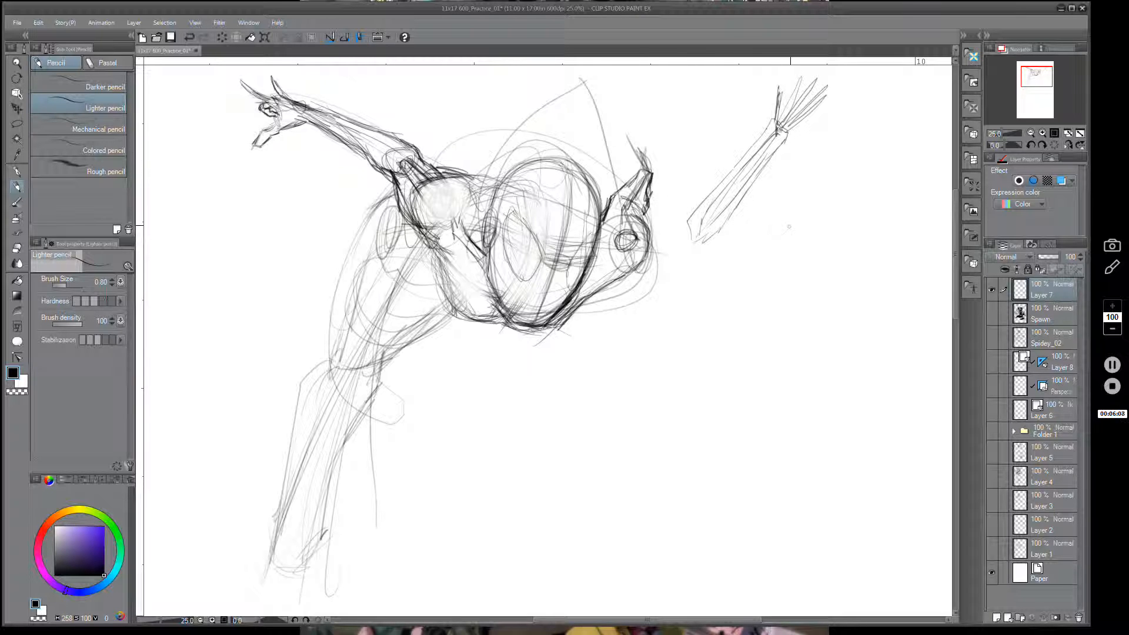
# Sketch a bent arm study from tapered cylinders with joint circles below the forearm study.
pyautogui.moveTo(790, 227)
pyautogui.mouseDown()
pyautogui.moveTo(773, 219)
pyautogui.moveTo(832, 175)
pyautogui.mouseUp()
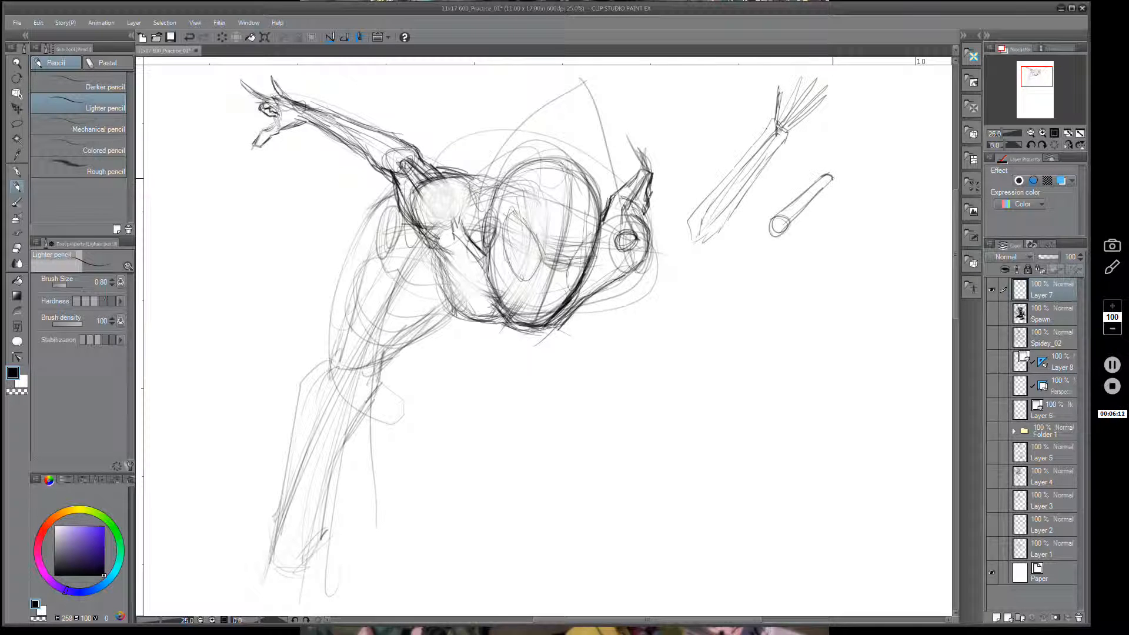
pyautogui.moveTo(791, 224)
pyautogui.mouseDown()
pyautogui.moveTo(830, 179)
pyautogui.moveTo(740, 292)
pyautogui.mouseUp()
pyautogui.moveTo(781, 229); pyautogui.dragTo(765, 297)
pyautogui.hotkey('ctrl', 'z')
pyautogui.hotkey('ctrl', 'z')
pyautogui.moveTo(772, 229)
pyautogui.mouseDown()
pyautogui.moveTo(754, 299)
pyautogui.moveTo(792, 281)
pyautogui.moveTo(766, 308)
pyautogui.moveTo(792, 278)
pyautogui.mouseUp()
pyautogui.moveTo(786, 231)
pyautogui.mouseDown()
pyautogui.moveTo(790, 274)
pyautogui.moveTo(833, 175)
pyautogui.mouseUp()
pyautogui.moveTo(830, 178); pyautogui.dragTo(811, 200)
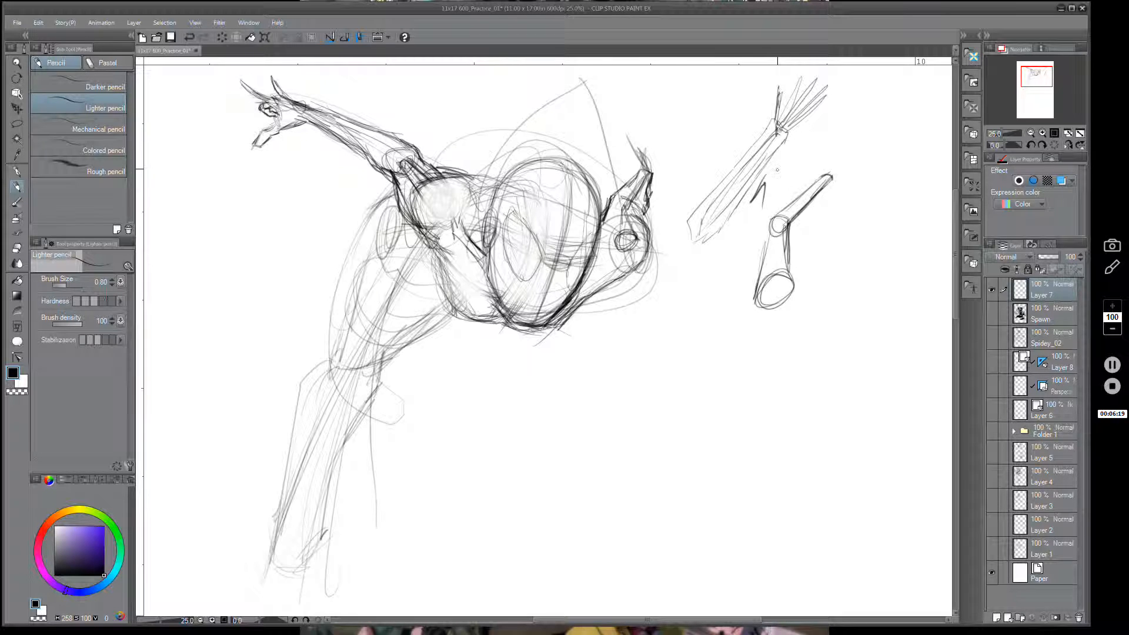
# Undo the arm studies drawn beside the figure.
pyautogui.hotkey('ctrl', 'z')
pyautogui.hotkey('ctrl', 'z')
pyautogui.hotkey('ctrl', 'z')
pyautogui.hotkey('ctrl', 'z')
pyautogui.hotkey('ctrl', 'z')
pyautogui.hotkey('ctrl', 'z')
pyautogui.hotkey('ctrl', 'z')
pyautogui.hotkey('ctrl', 'z')
pyautogui.hotkey('ctrl', 'z')
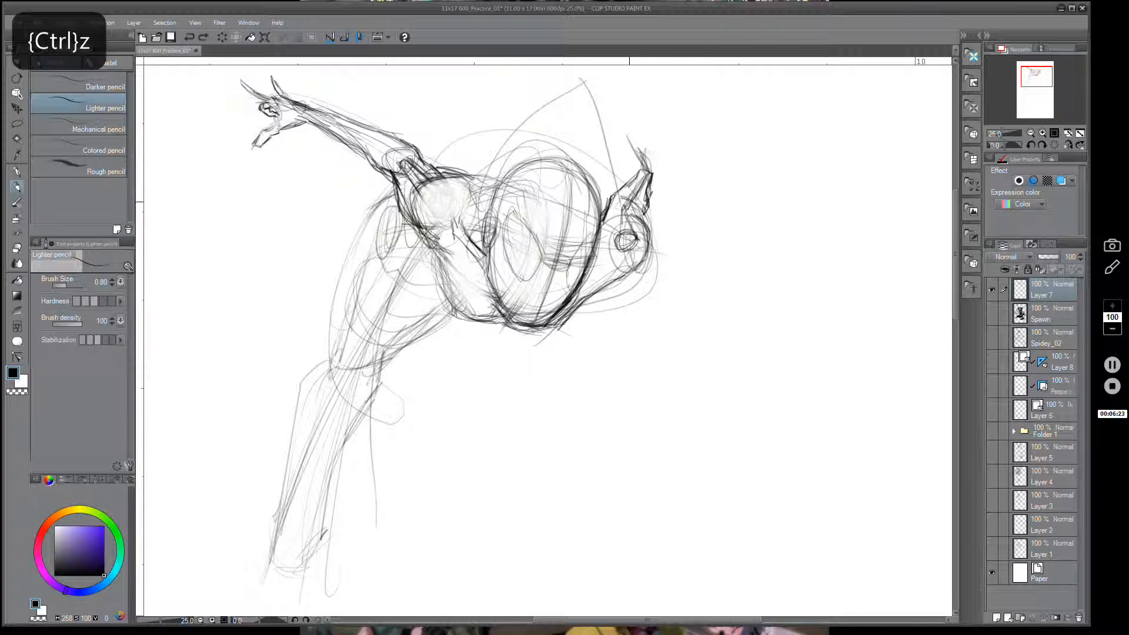
# Connect the bent arm's elbow circle to the wrist with a cylinder and sharpen the raised hand's fingers.
pyautogui.moveTo(630, 202)
pyautogui.mouseDown()
pyautogui.moveTo(619, 244)
pyautogui.moveTo(631, 240)
pyautogui.moveTo(624, 192)
pyautogui.moveTo(647, 173)
pyautogui.moveTo(629, 207)
pyautogui.mouseUp()
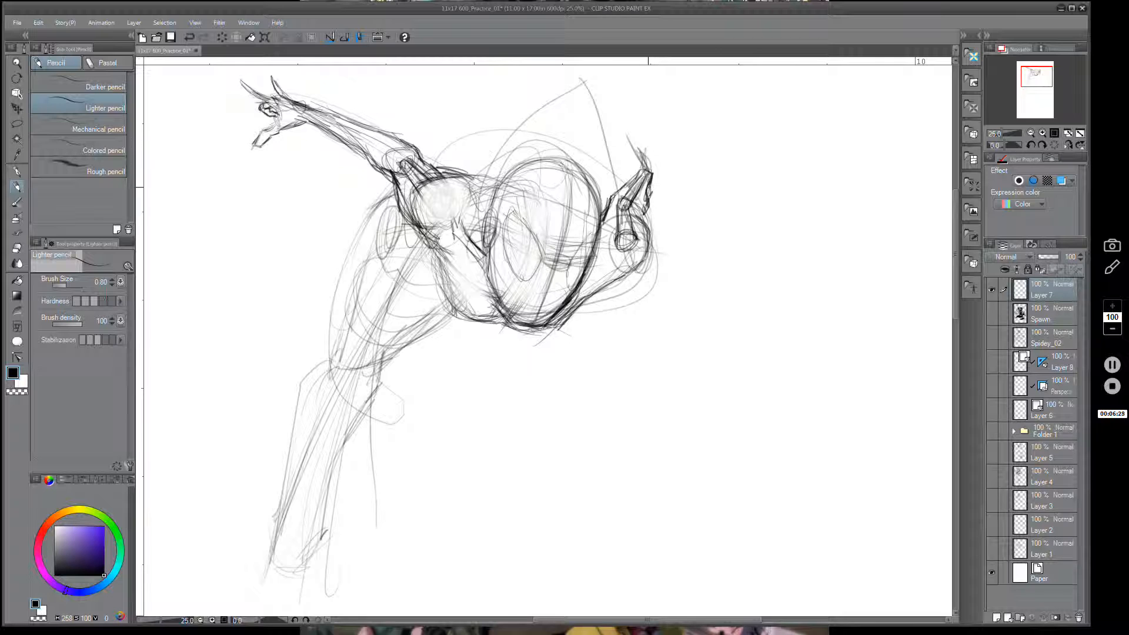
pyautogui.moveTo(649, 148)
pyautogui.mouseDown()
pyautogui.moveTo(644, 157)
pyautogui.moveTo(625, 134)
pyautogui.moveTo(636, 162)
pyautogui.mouseUp()
pyautogui.moveTo(634, 162)
pyautogui.mouseDown()
pyautogui.moveTo(650, 171)
pyautogui.moveTo(649, 144)
pyautogui.mouseUp()
# Darken the head outline along its sides, the jaw and the crown.
pyautogui.moveTo(491, 250); pyautogui.dragTo(488, 259)
pyautogui.moveTo(502, 303); pyautogui.dragTo(517, 326)
pyautogui.moveTo(506, 309); pyautogui.dragTo(518, 324)
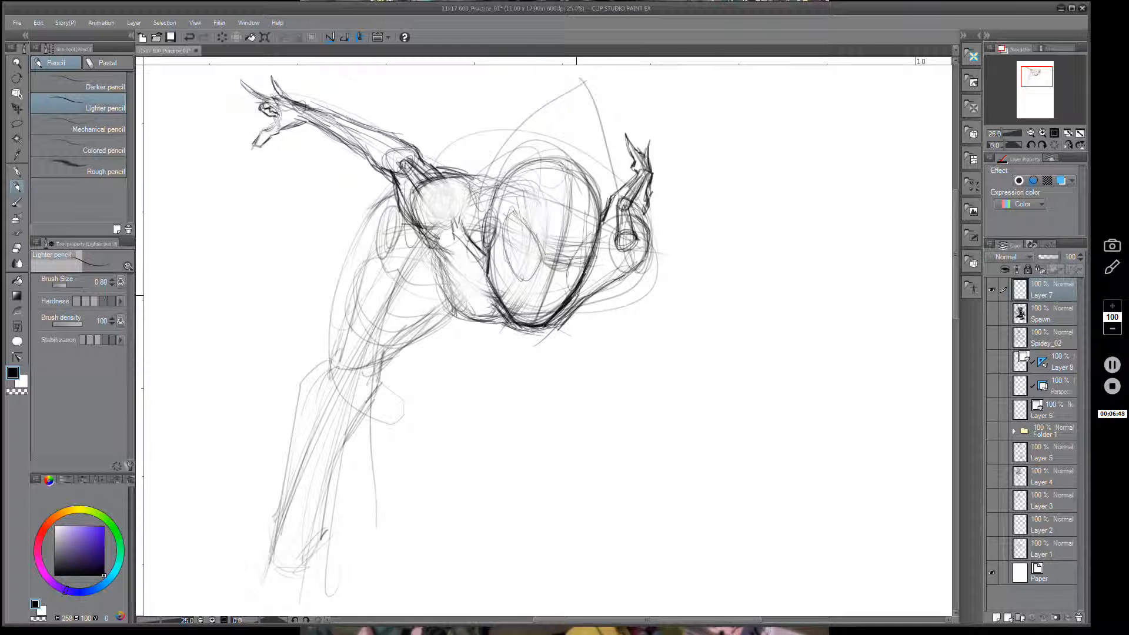
pyautogui.moveTo(588, 262); pyautogui.dragTo(599, 234)
pyautogui.moveTo(517, 172)
pyautogui.mouseDown()
pyautogui.moveTo(555, 161)
pyautogui.moveTo(588, 186)
pyautogui.moveTo(568, 162)
pyautogui.moveTo(600, 207)
pyautogui.moveTo(589, 178)
pyautogui.moveTo(564, 164)
pyautogui.mouseUp()
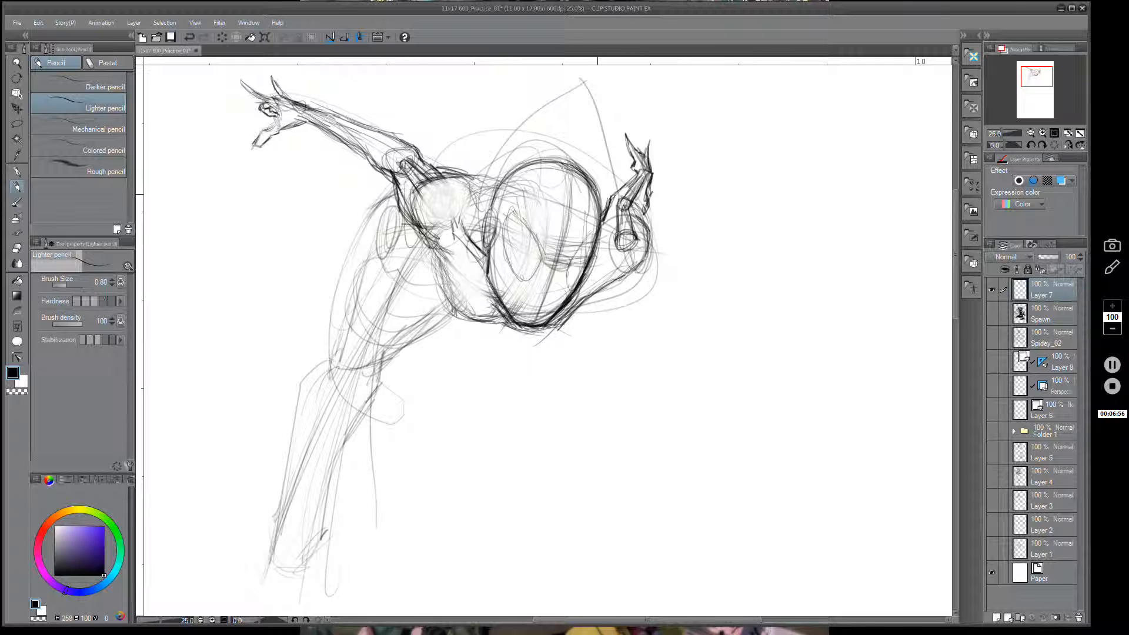
# Refine the guide lines inside the face and redraw the outlines of both eyes.
pyautogui.moveTo(600, 211)
pyautogui.mouseDown()
pyautogui.moveTo(594, 193)
pyautogui.moveTo(566, 190)
pyautogui.mouseUp()
pyautogui.moveTo(563, 246); pyautogui.dragTo(538, 315)
pyautogui.moveTo(570, 263)
pyautogui.mouseDown()
pyautogui.moveTo(596, 232)
pyautogui.moveTo(571, 262)
pyautogui.mouseUp()
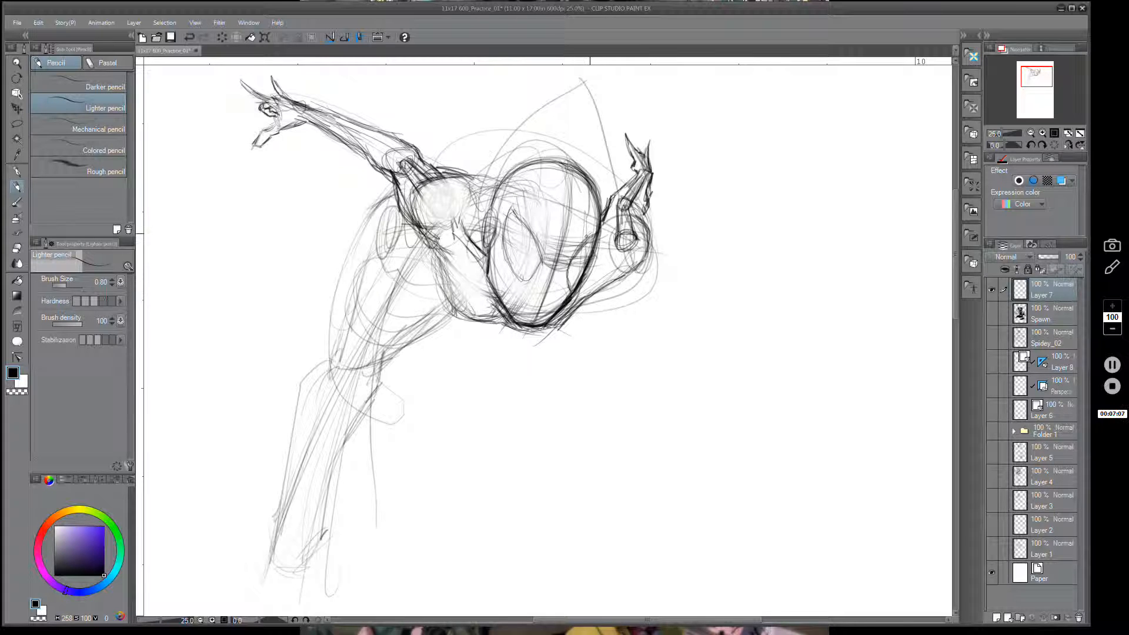
pyautogui.moveTo(520, 207)
pyautogui.mouseDown()
pyautogui.moveTo(456, 177)
pyautogui.moveTo(411, 176)
pyautogui.moveTo(441, 206)
pyautogui.moveTo(450, 197)
pyautogui.moveTo(416, 177)
pyautogui.moveTo(415, 216)
pyautogui.moveTo(420, 186)
pyautogui.moveTo(465, 182)
pyautogui.moveTo(450, 177)
pyautogui.moveTo(481, 196)
pyautogui.moveTo(470, 221)
pyautogui.mouseUp()
# Lighten the joint lines in the outstretched arm's shoulder with the eraser and redraw the shoulder, torso side and neck contours.
pyautogui.press('e')
pyautogui.press('p')
pyautogui.moveTo(426, 179)
pyautogui.mouseDown()
pyautogui.moveTo(456, 229)
pyautogui.moveTo(447, 242)
pyautogui.moveTo(403, 162)
pyautogui.mouseUp()
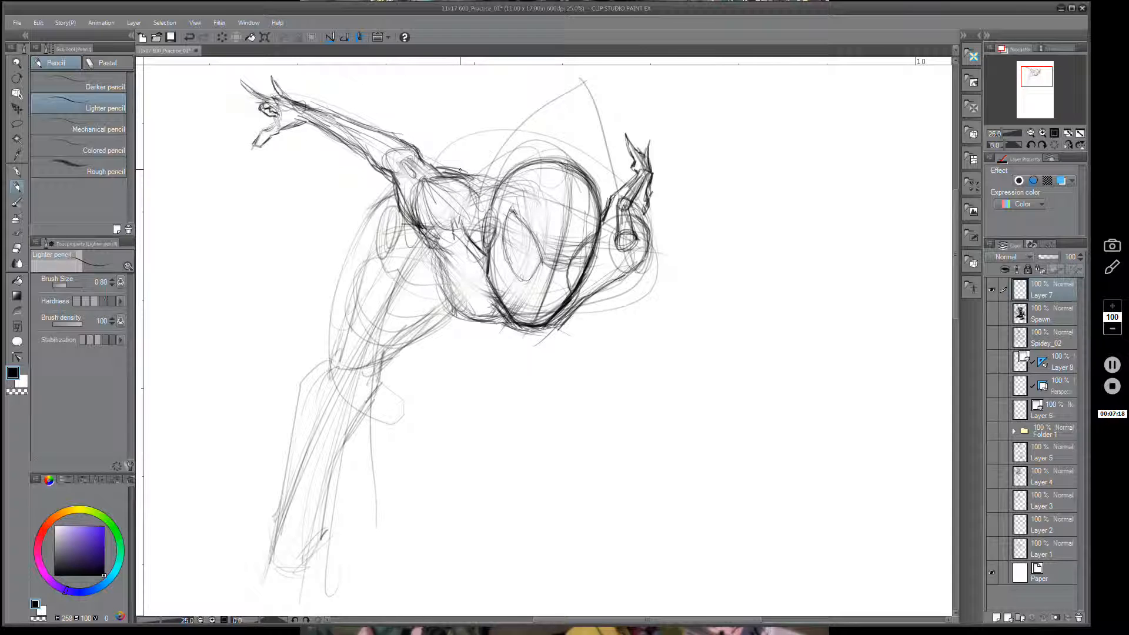
pyautogui.moveTo(441, 246)
pyautogui.mouseDown()
pyautogui.moveTo(435, 291)
pyautogui.moveTo(471, 317)
pyautogui.moveTo(503, 321)
pyautogui.mouseUp()
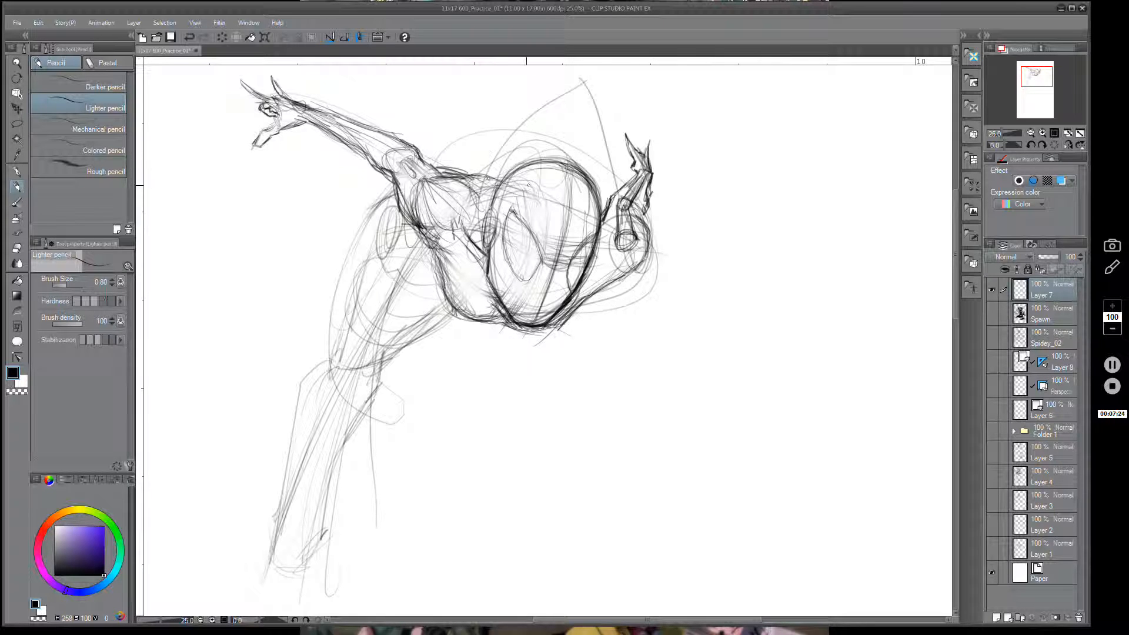
pyautogui.moveTo(500, 183)
pyautogui.mouseDown()
pyautogui.moveTo(460, 175)
pyautogui.moveTo(424, 197)
pyautogui.moveTo(427, 206)
pyautogui.moveTo(441, 179)
pyautogui.moveTo(429, 186)
pyautogui.moveTo(475, 259)
pyautogui.mouseUp()
pyautogui.press('e')
pyautogui.press('p')
# Reinforce the pointed arch behind the head and add a second curve up to its peak.
pyautogui.moveTo(503, 145)
pyautogui.mouseDown()
pyautogui.moveTo(488, 175)
pyautogui.moveTo(579, 86)
pyautogui.moveTo(613, 194)
pyautogui.moveTo(607, 224)
pyautogui.mouseUp()
pyautogui.moveTo(612, 152); pyautogui.dragTo(617, 190)
pyautogui.moveTo(617, 171); pyautogui.dragTo(586, 100)
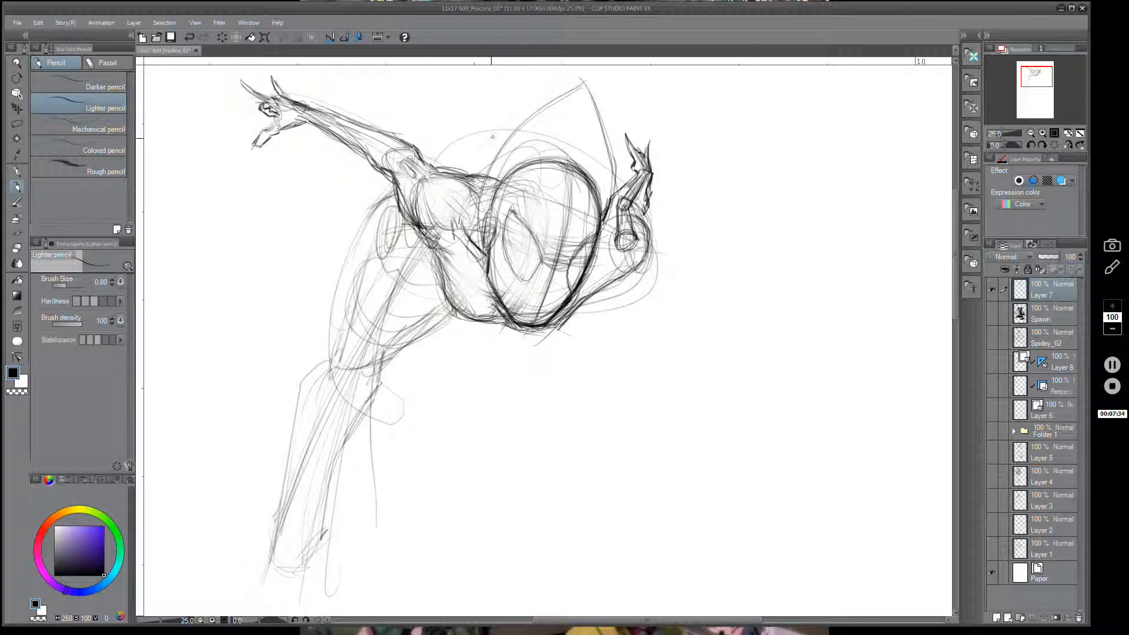
pyautogui.moveTo(493, 136)
pyautogui.mouseDown()
pyautogui.moveTo(468, 174)
pyautogui.moveTo(473, 159)
pyautogui.moveTo(477, 250)
pyautogui.moveTo(468, 176)
pyautogui.moveTo(532, 113)
pyautogui.moveTo(576, 88)
pyautogui.mouseUp()
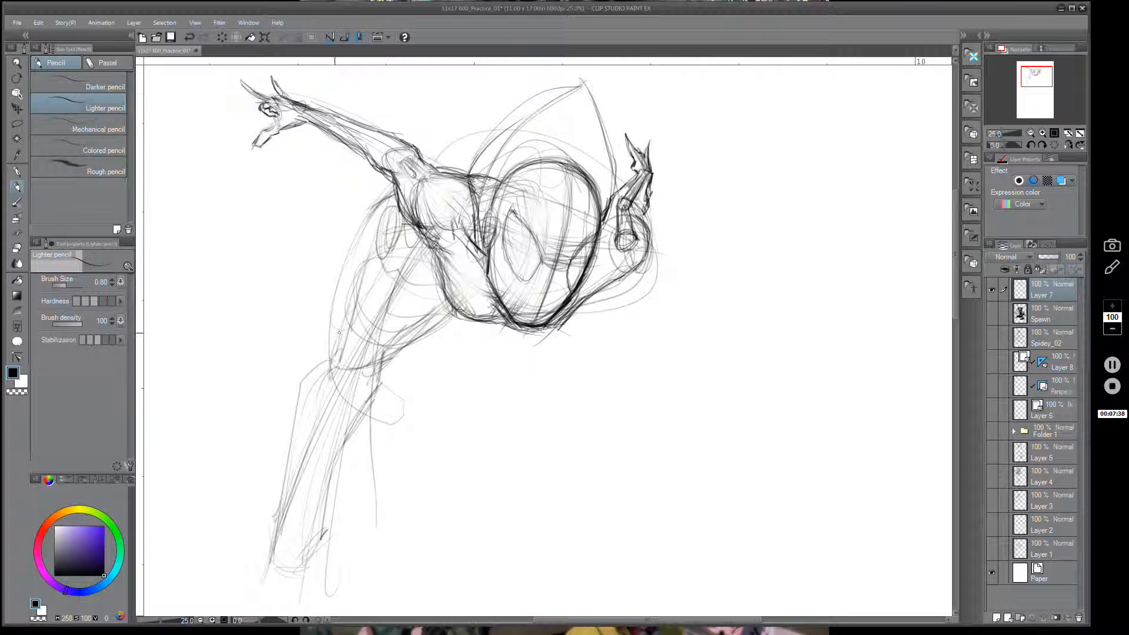
# Try curved direction arrows below the outstretched arm and undo them.
pyautogui.moveTo(203, 379)
pyautogui.mouseDown()
pyautogui.moveTo(301, 212)
pyautogui.moveTo(346, 189)
pyautogui.mouseUp()
pyautogui.moveTo(303, 185)
pyautogui.mouseDown()
pyautogui.moveTo(347, 183)
pyautogui.moveTo(347, 223)
pyautogui.mouseUp()
pyautogui.press('space')
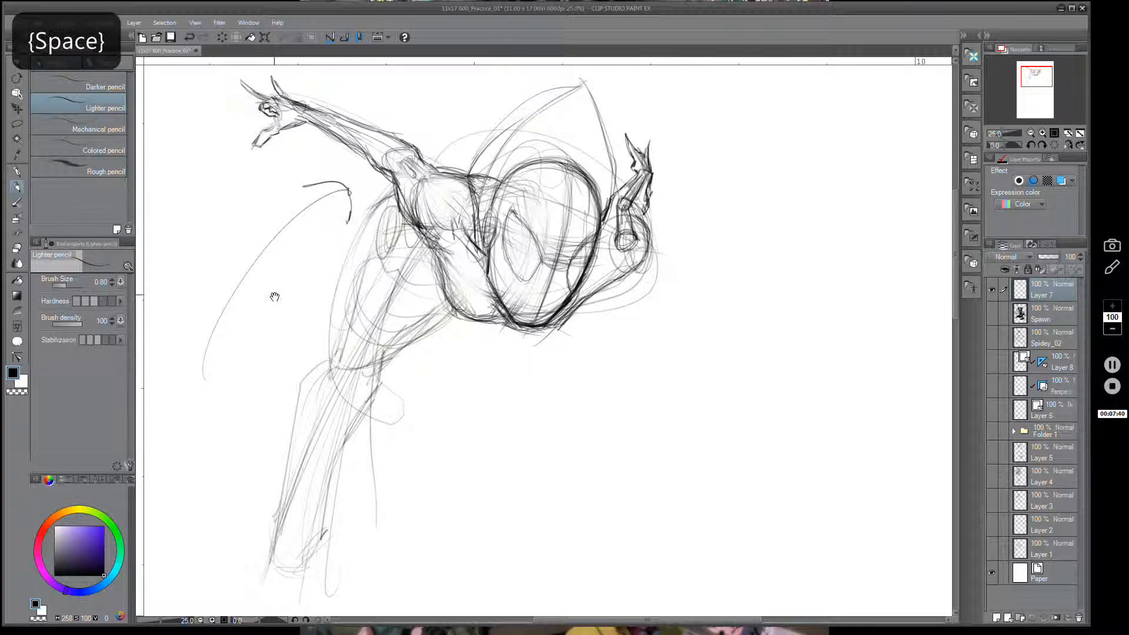
pyautogui.hotkey('ctrl', 'z')
pyautogui.hotkey('ctrl', 'z')
pyautogui.moveTo(210, 311)
pyautogui.mouseDown()
pyautogui.moveTo(312, 181)
pyautogui.moveTo(344, 209)
pyautogui.mouseUp()
pyautogui.hotkey('ctrl', 'z')
pyautogui.hotkey('ctrl', 'z')
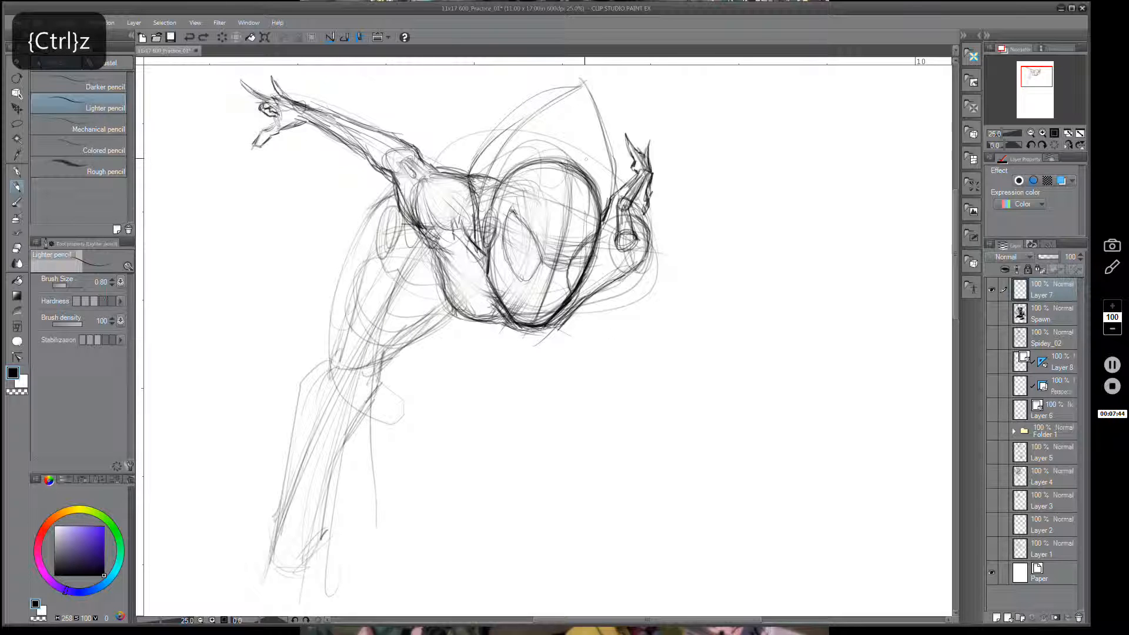
# Try a curved direction arrow above the raised hand and undo it.
pyautogui.moveTo(644, 93); pyautogui.dragTo(694, 129)
pyautogui.moveTo(628, 113)
pyautogui.mouseDown()
pyautogui.moveTo(616, 89)
pyautogui.moveTo(676, 92)
pyautogui.mouseUp()
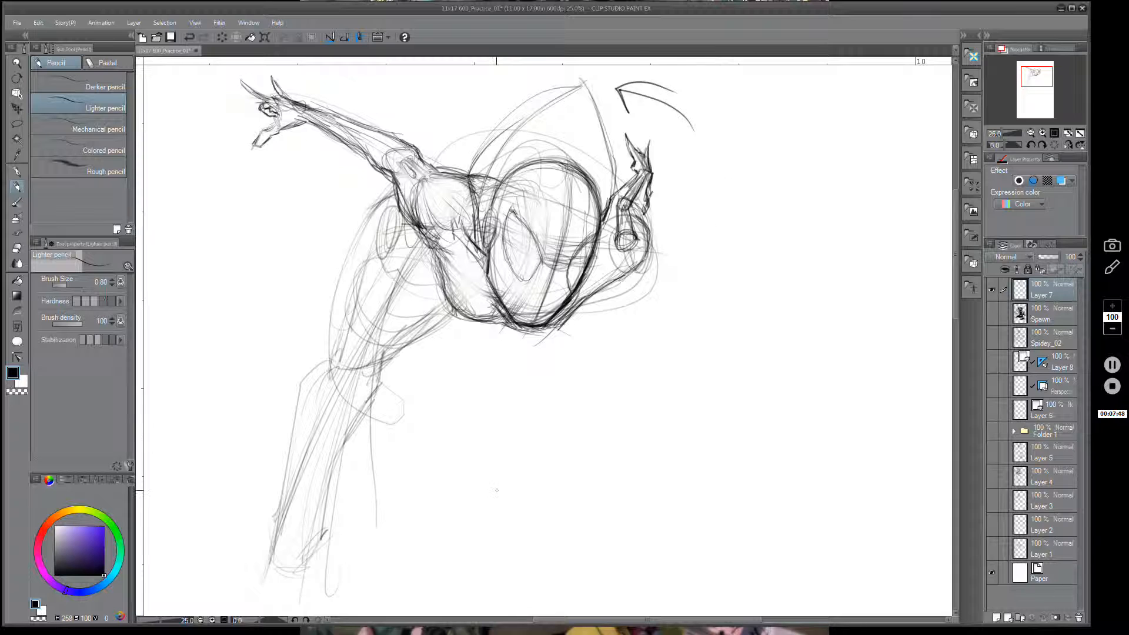
pyautogui.hotkey('ctrl', 'z')
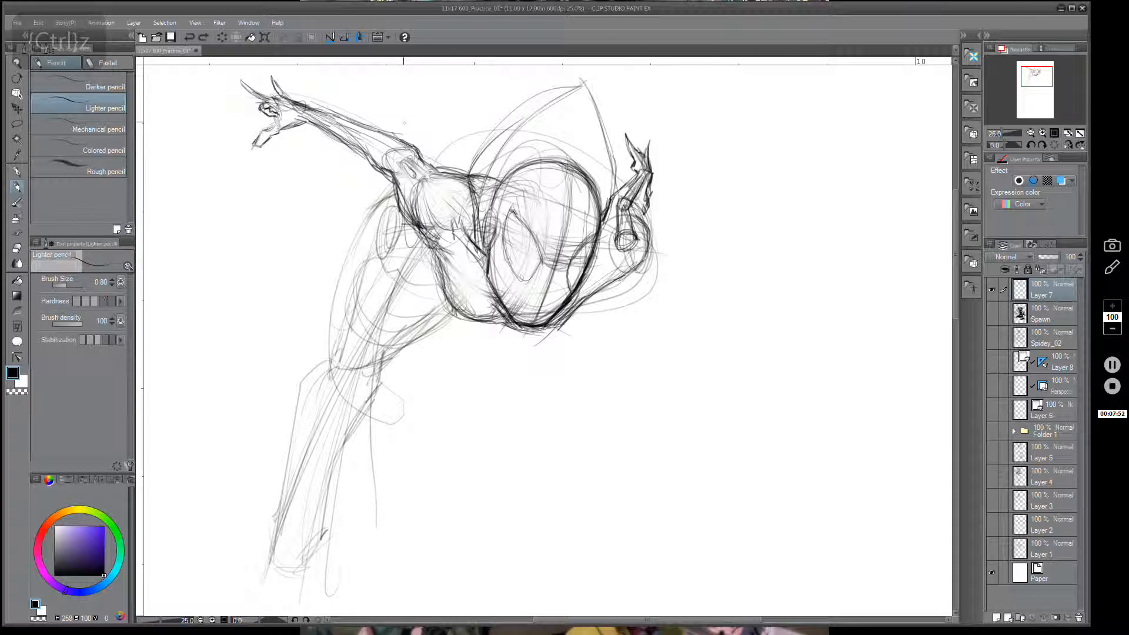
# Try two small joint ellipses connected by a line across the torso and undo them.
pyautogui.moveTo(485, 217)
pyautogui.mouseDown()
pyautogui.moveTo(475, 247)
pyautogui.moveTo(498, 235)
pyautogui.moveTo(479, 244)
pyautogui.moveTo(494, 232)
pyautogui.moveTo(383, 232)
pyautogui.moveTo(394, 235)
pyautogui.mouseUp()
pyautogui.hotkey('ctrl', 'z')
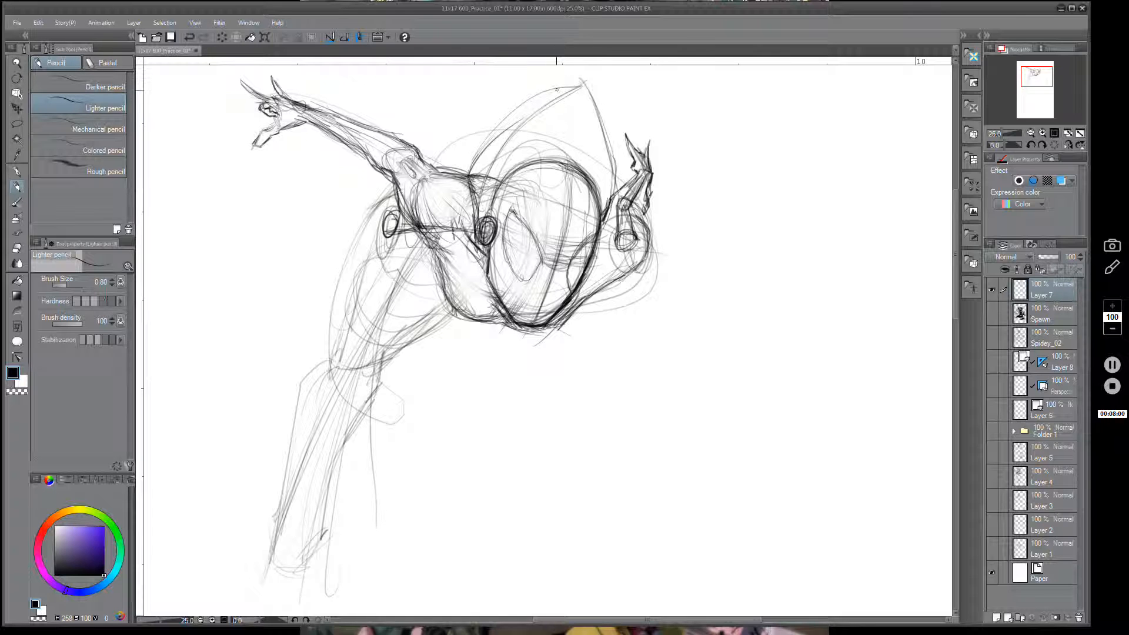
pyautogui.hotkey('ctrl', 'z')
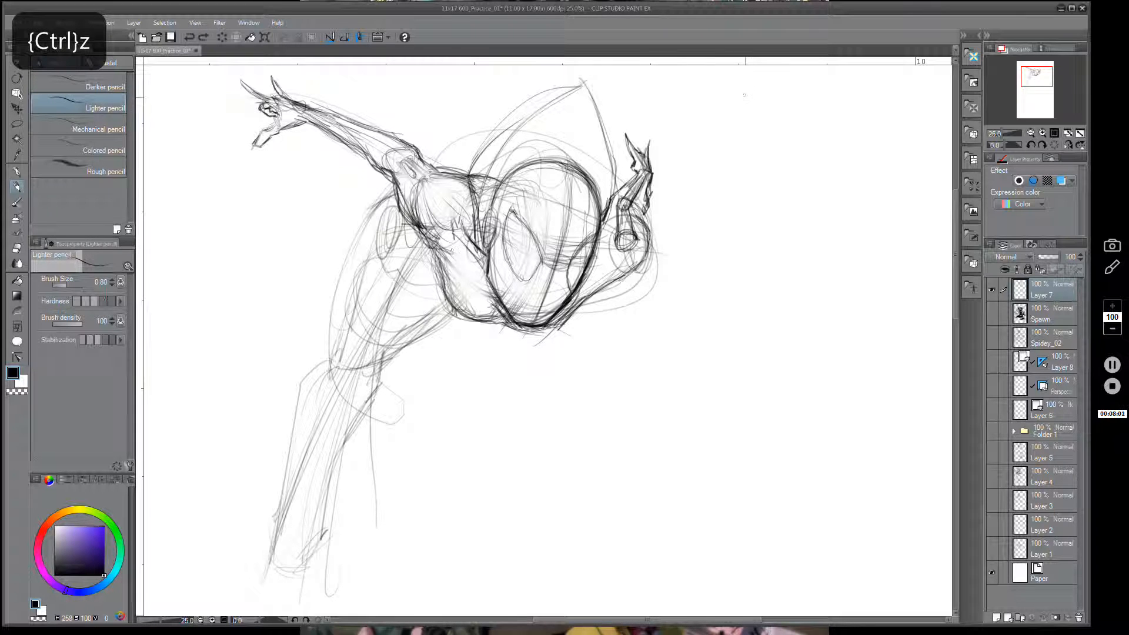
# Redraw the two joint ellipses behind the head with a heavier line connecting them across the torso.
pyautogui.moveTo(486, 212)
pyautogui.mouseDown()
pyautogui.moveTo(482, 240)
pyautogui.moveTo(487, 227)
pyautogui.moveTo(392, 228)
pyautogui.moveTo(497, 221)
pyautogui.mouseUp()
pyautogui.moveTo(395, 213)
pyautogui.mouseDown()
pyautogui.moveTo(386, 233)
pyautogui.moveTo(394, 215)
pyautogui.mouseUp()
pyautogui.hotkey('ctrl', 'z')
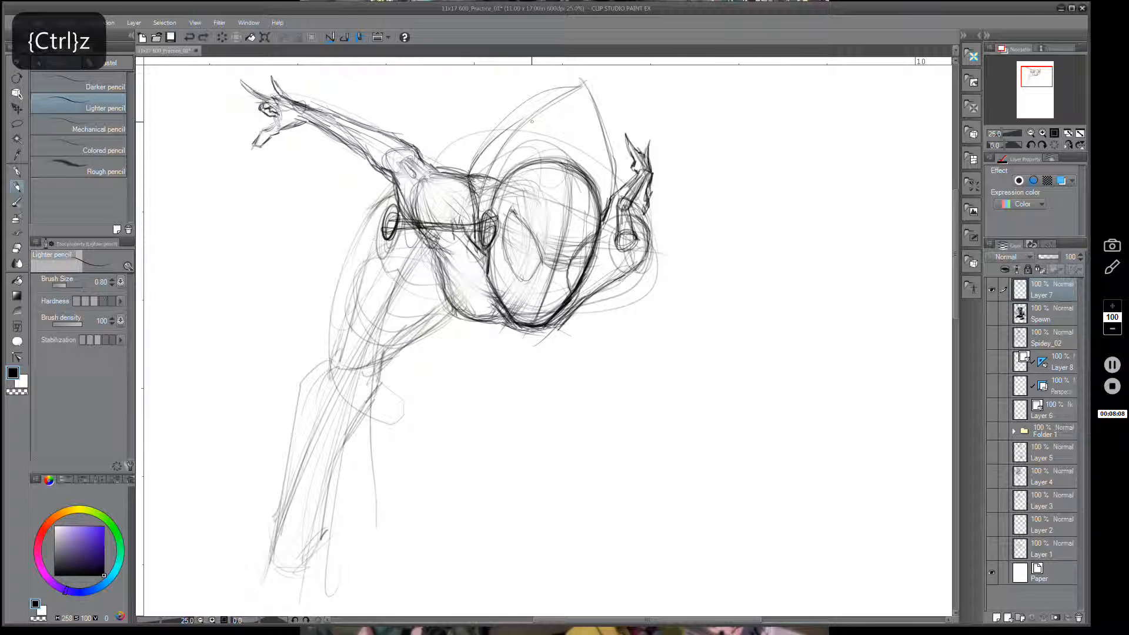
# Undo the joint ellipses and the heavy connecting line across the torso.
pyautogui.hotkey('ctrl', 'z')
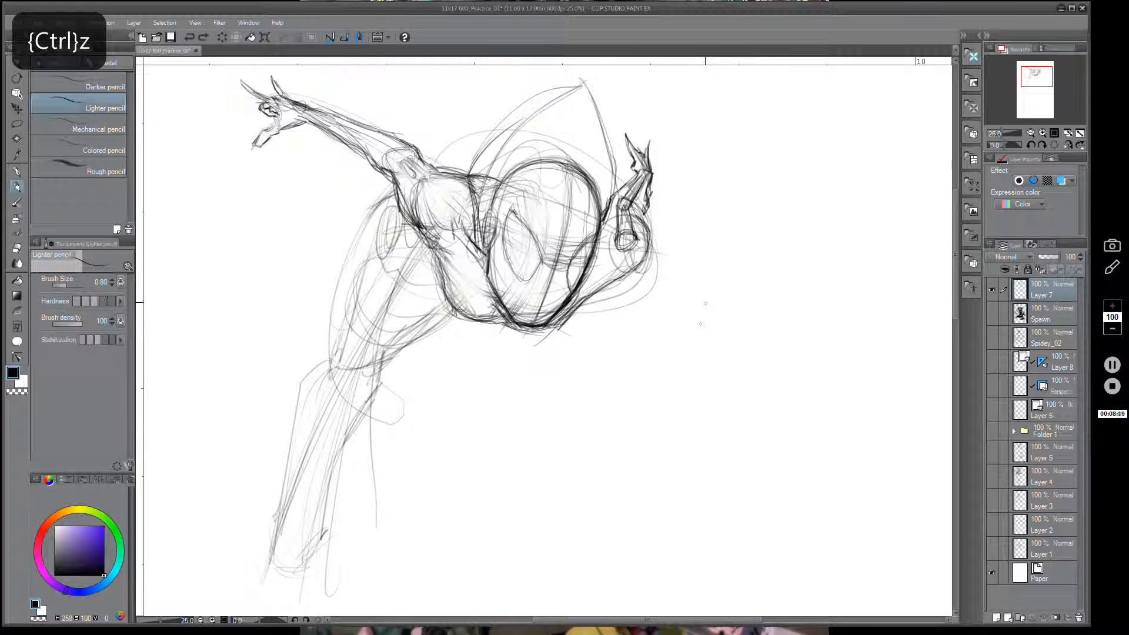
# Try a simple standing mannequin in the blank area beside the figure, with an oval head, neck, shoulder line and tapered torso.
pyautogui.moveTo(776, 263)
pyautogui.mouseDown()
pyautogui.moveTo(759, 235)
pyautogui.moveTo(765, 297)
pyautogui.moveTo(791, 270)
pyautogui.moveTo(752, 320)
pyautogui.mouseUp()
pyautogui.moveTo(758, 279); pyautogui.dragTo(755, 318)
pyautogui.moveTo(770, 264); pyautogui.dragTo(768, 324)
pyautogui.moveTo(697, 331)
pyautogui.mouseDown()
pyautogui.moveTo(837, 306)
pyautogui.moveTo(696, 330)
pyautogui.moveTo(734, 419)
pyautogui.moveTo(728, 488)
pyautogui.moveTo(796, 483)
pyautogui.mouseUp()
pyautogui.moveTo(823, 314)
pyautogui.mouseDown()
pyautogui.moveTo(795, 459)
pyautogui.moveTo(799, 406)
pyautogui.mouseUp()
pyautogui.moveTo(812, 341)
pyautogui.mouseDown()
pyautogui.moveTo(791, 462)
pyautogui.moveTo(822, 312)
pyautogui.mouseUp()
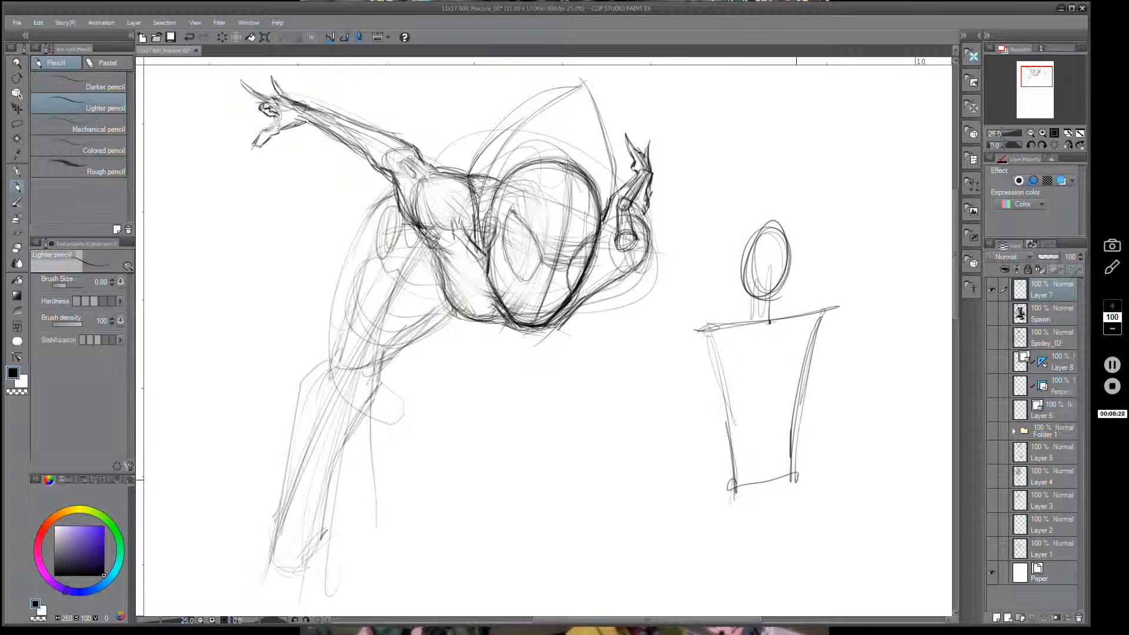
# Try hip joints and straight leg lines on the standing mannequin, with a heavier slanted line across its hips.
pyautogui.moveTo(794, 477); pyautogui.dragTo(798, 473)
pyautogui.moveTo(714, 553)
pyautogui.mouseDown()
pyautogui.moveTo(718, 587)
pyautogui.moveTo(753, 533)
pyautogui.moveTo(763, 484)
pyautogui.moveTo(798, 600)
pyautogui.mouseUp()
pyautogui.press('space')
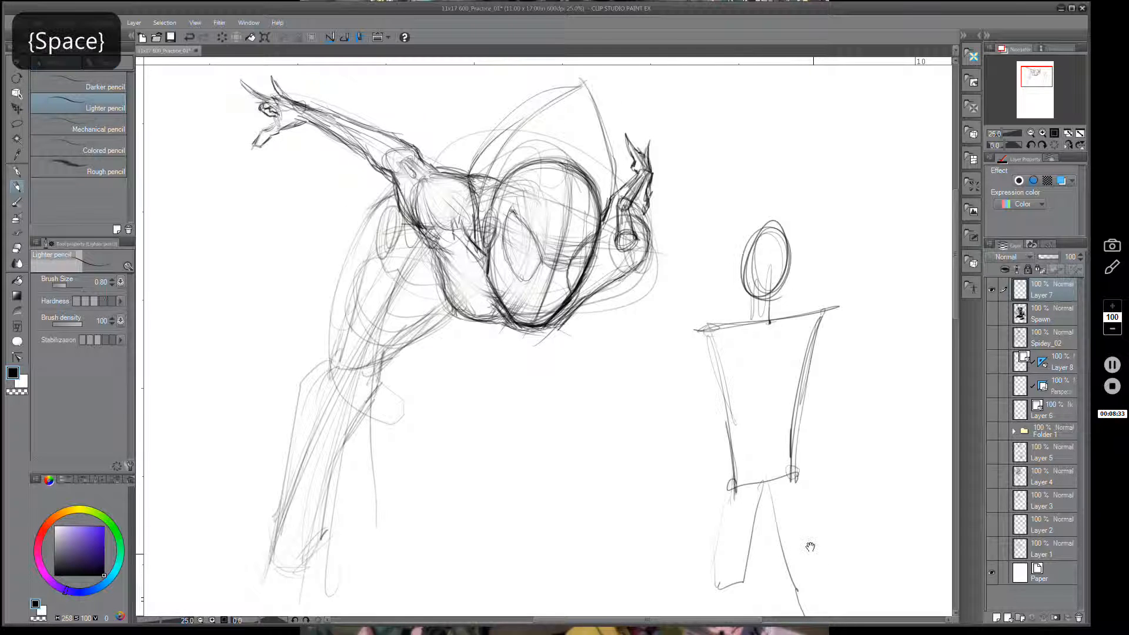
pyautogui.moveTo(809, 541); pyautogui.dragTo(806, 466)
pyautogui.moveTo(797, 415); pyautogui.dragTo(815, 582)
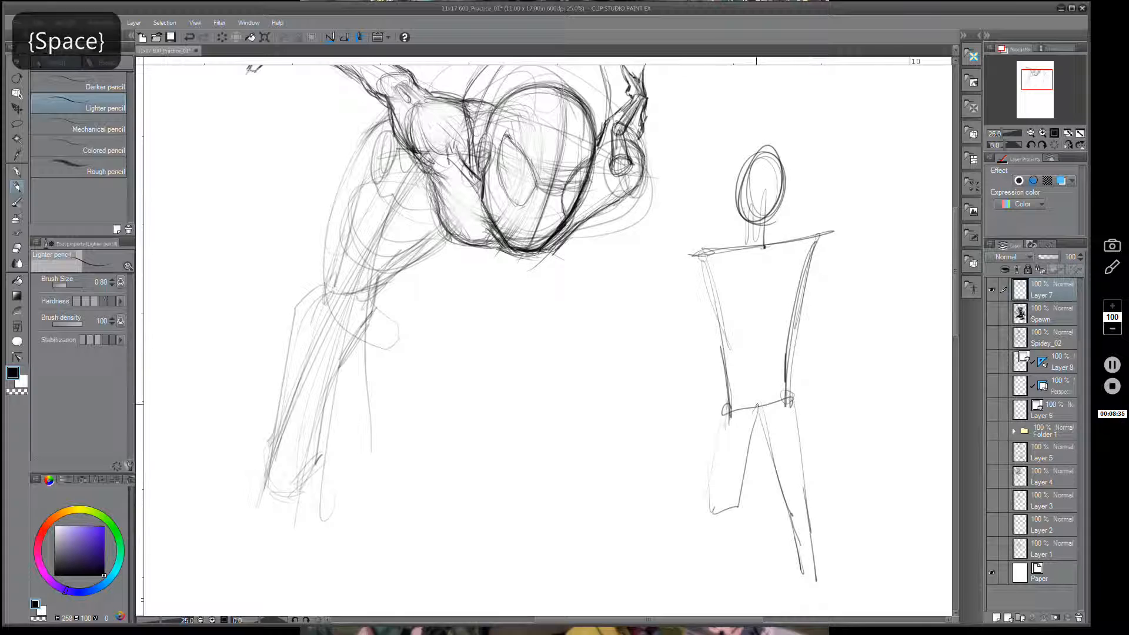
pyautogui.moveTo(727, 409); pyautogui.dragTo(806, 382)
pyautogui.moveTo(755, 399); pyautogui.dragTo(772, 389)
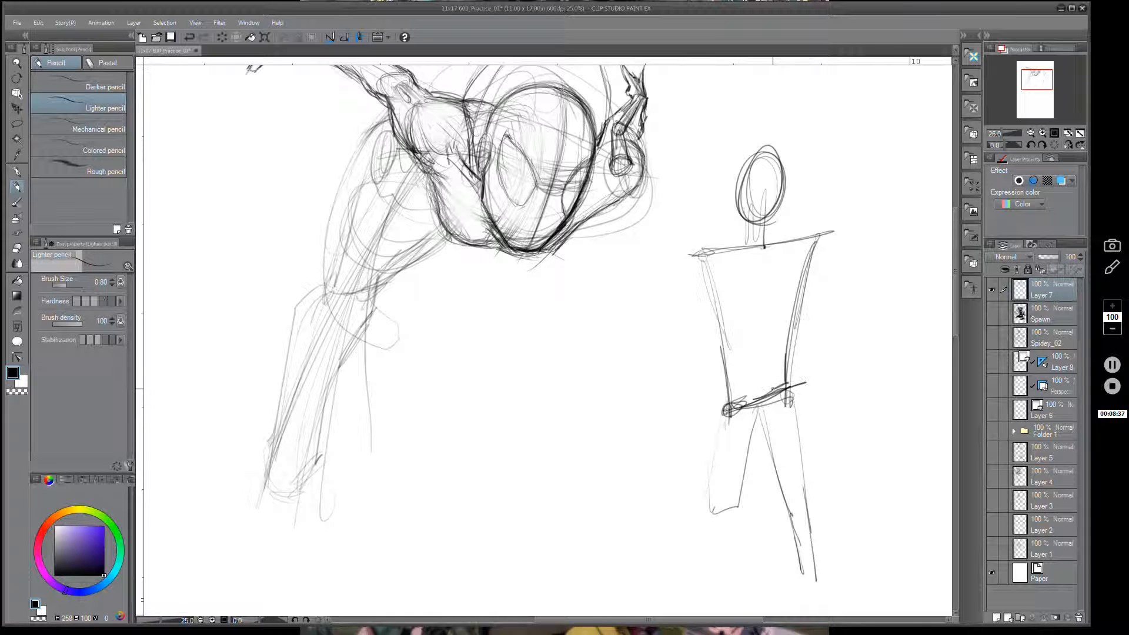
# Try a shoulder joint, hanging arm with elbow joint, waist line and extra shoulder tilt line on the standing mannequin.
pyautogui.moveTo(691, 255)
pyautogui.mouseDown()
pyautogui.moveTo(820, 250)
pyautogui.moveTo(719, 250)
pyautogui.moveTo(823, 257)
pyautogui.moveTo(823, 322)
pyautogui.moveTo(841, 361)
pyautogui.mouseUp()
pyautogui.moveTo(816, 259); pyautogui.dragTo(842, 366)
pyautogui.moveTo(822, 312); pyautogui.dragTo(840, 372)
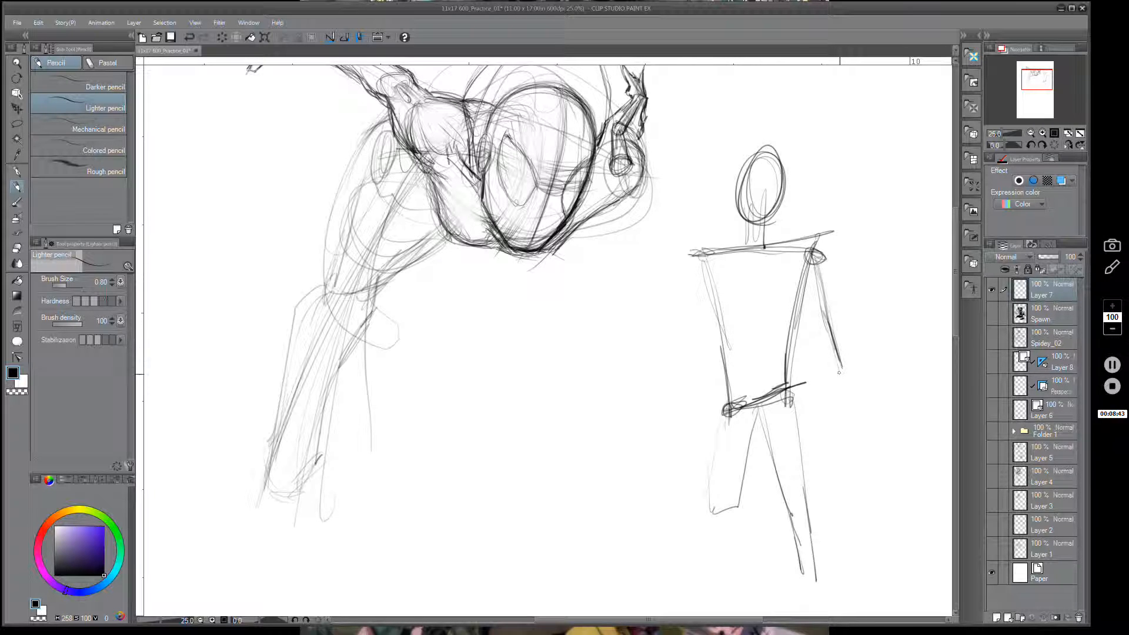
pyautogui.moveTo(827, 325); pyautogui.dragTo(839, 334)
pyautogui.moveTo(703, 342)
pyautogui.mouseDown()
pyautogui.moveTo(774, 336)
pyautogui.moveTo(822, 318)
pyautogui.mouseUp()
pyautogui.moveTo(716, 346)
pyautogui.mouseDown()
pyautogui.moveTo(792, 329)
pyautogui.moveTo(857, 428)
pyautogui.mouseUp()
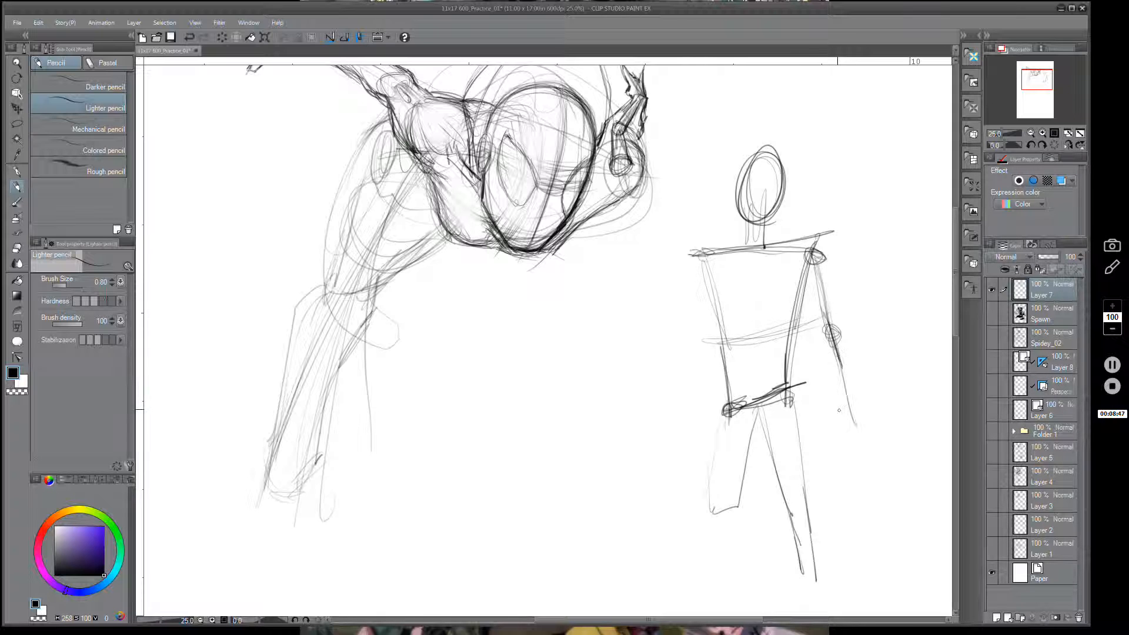
pyautogui.moveTo(830, 248)
pyautogui.mouseDown()
pyautogui.moveTo(695, 250)
pyautogui.moveTo(847, 274)
pyautogui.mouseUp()
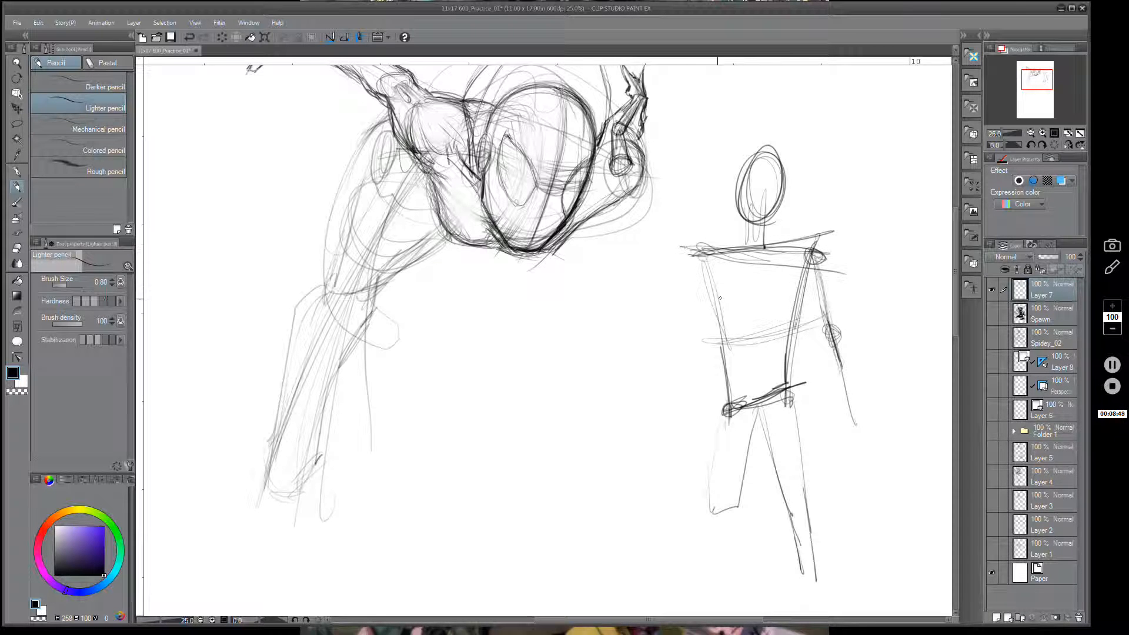
# Try a boxy torso between the figure and the mannequin and undo its side and base lines.
pyautogui.moveTo(532, 307)
pyautogui.mouseDown()
pyautogui.moveTo(673, 334)
pyautogui.moveTo(653, 483)
pyautogui.moveTo(518, 513)
pyautogui.mouseUp()
pyautogui.moveTo(668, 476); pyautogui.dragTo(519, 505)
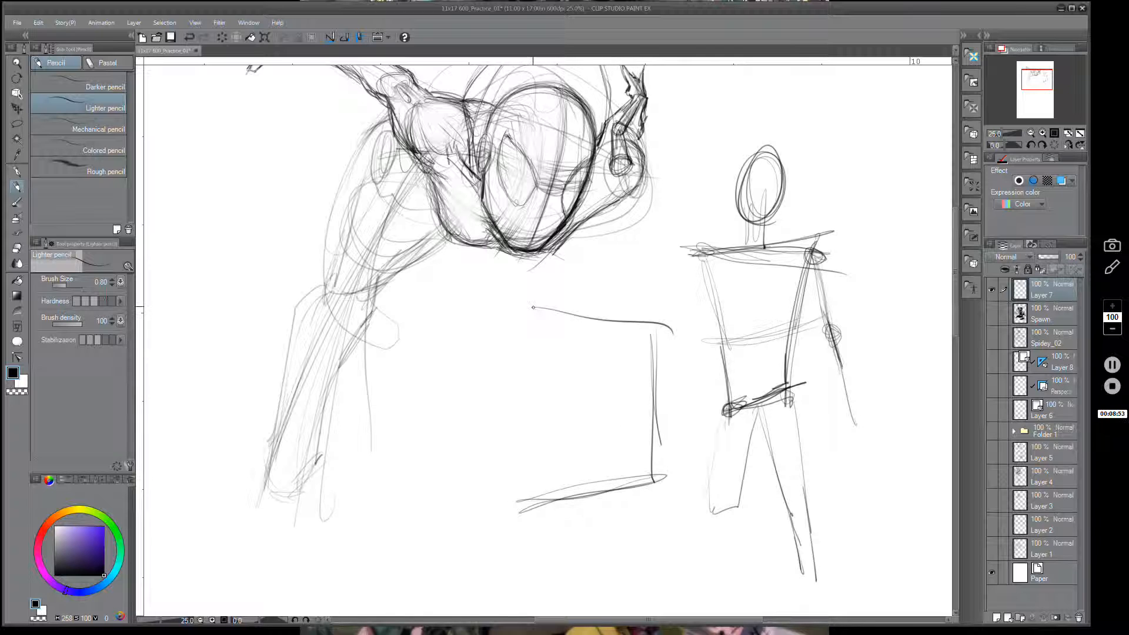
pyautogui.hotkey('ctrl', 'z')
pyautogui.hotkey('ctrl', 'z')
pyautogui.hotkey('ctrl', 'z')
pyautogui.hotkey('ctrl', 'z')
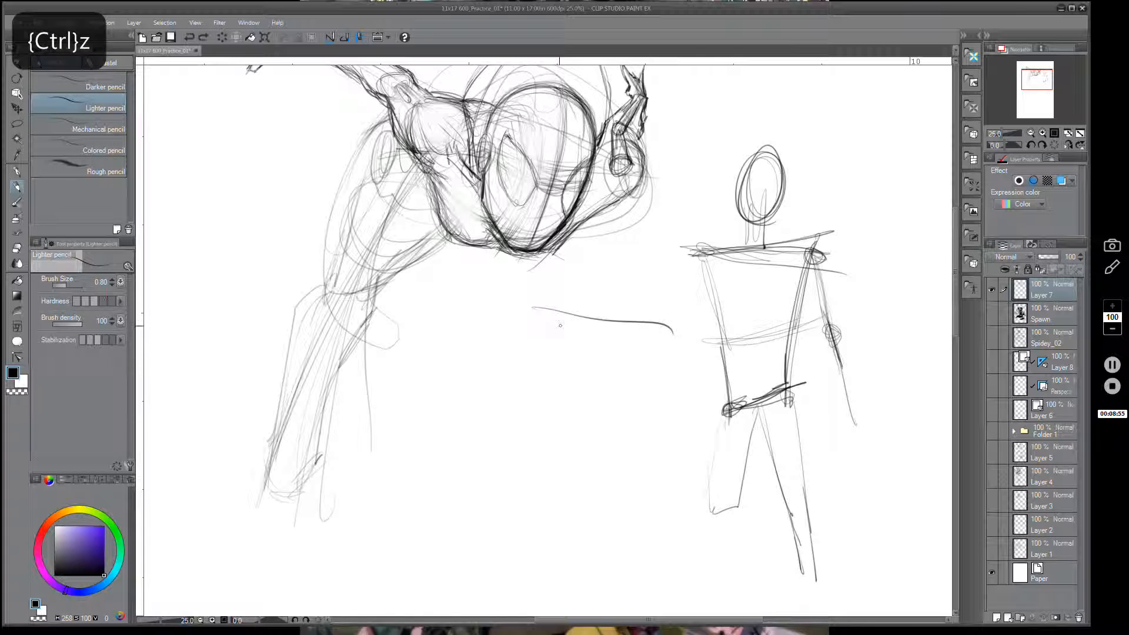
# Try a small figure with opposing shoulder and hip lines, head, spine, rib cage and pelvis ovals, undoing its leg strokes.
pyautogui.moveTo(511, 459); pyautogui.dragTo(667, 389)
pyautogui.moveTo(532, 308); pyautogui.dragTo(684, 327)
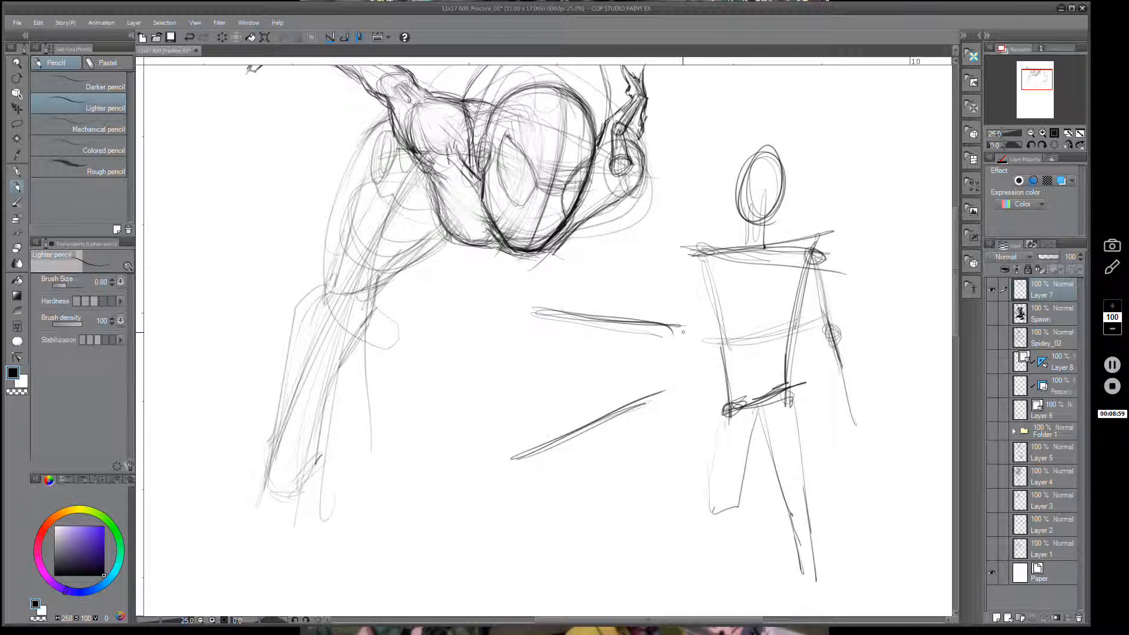
pyautogui.moveTo(626, 245); pyautogui.dragTo(579, 409)
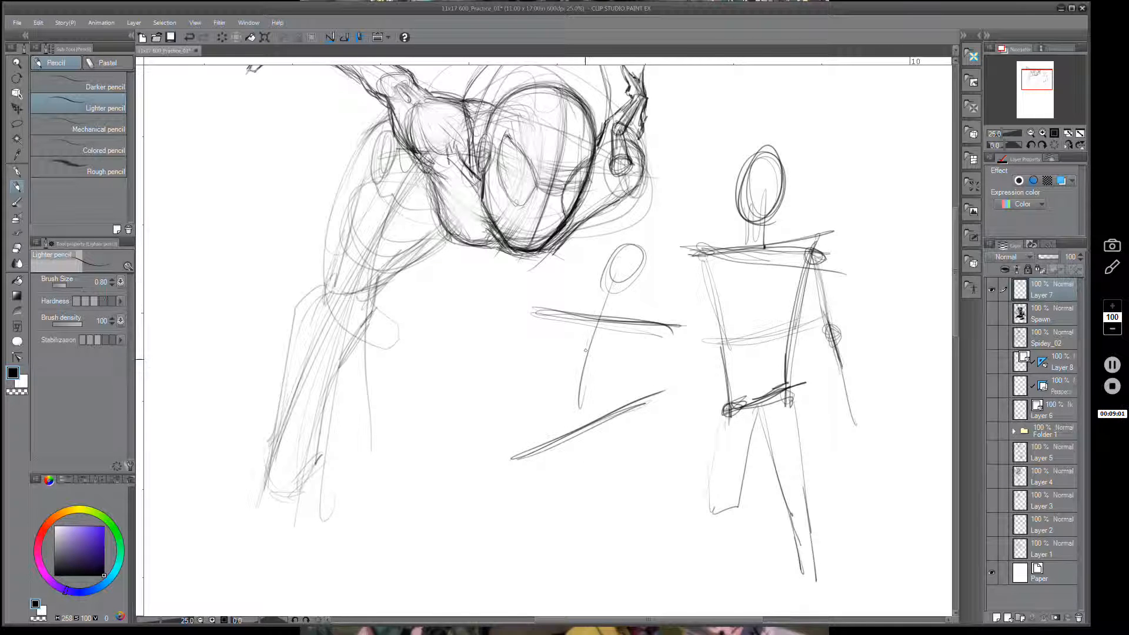
pyautogui.moveTo(587, 348); pyautogui.dragTo(585, 479)
pyautogui.moveTo(600, 304); pyautogui.dragTo(588, 385)
pyautogui.moveTo(562, 321); pyautogui.dragTo(574, 383)
pyautogui.moveTo(567, 400)
pyautogui.mouseDown()
pyautogui.moveTo(556, 447)
pyautogui.moveTo(606, 414)
pyautogui.moveTo(614, 438)
pyautogui.mouseUp()
pyautogui.moveTo(556, 311); pyautogui.dragTo(554, 317)
pyautogui.moveTo(622, 317)
pyautogui.mouseDown()
pyautogui.moveTo(647, 321)
pyautogui.moveTo(616, 323)
pyautogui.mouseUp()
pyautogui.moveTo(609, 284); pyautogui.dragTo(626, 547)
pyautogui.hotkey('ctrl', 'z')
pyautogui.hotkey('ctrl', 'z')
pyautogui.hotkey('ctrl', 'z')
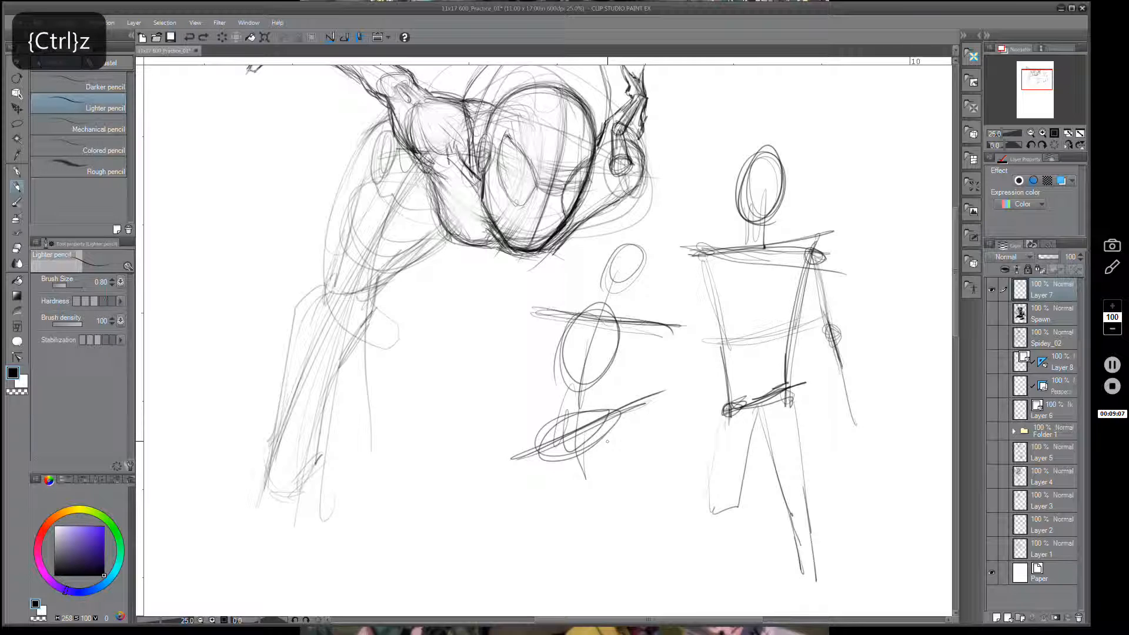
# Try repeated heavier strokes along the small figure's opposing shoulder and hip lines, with marks showing how they converge.
pyautogui.moveTo(516, 316)
pyautogui.mouseDown()
pyautogui.moveTo(698, 321)
pyautogui.moveTo(526, 310)
pyautogui.mouseUp()
pyautogui.moveTo(526, 310); pyautogui.dragTo(667, 324)
pyautogui.moveTo(501, 460); pyautogui.dragTo(670, 391)
pyautogui.moveTo(671, 391); pyautogui.dragTo(505, 465)
pyautogui.moveTo(505, 465); pyautogui.dragTo(695, 381)
pyautogui.moveTo(521, 320); pyautogui.dragTo(677, 326)
pyautogui.moveTo(677, 325); pyautogui.dragTo(525, 308)
pyautogui.moveTo(525, 308); pyautogui.dragTo(673, 333)
pyautogui.moveTo(533, 452); pyautogui.dragTo(670, 391)
pyautogui.moveTo(670, 391); pyautogui.dragTo(503, 469)
pyautogui.moveTo(503, 469); pyautogui.dragTo(691, 390)
pyautogui.moveTo(679, 338)
pyautogui.mouseDown()
pyautogui.moveTo(719, 339)
pyautogui.moveTo(676, 379)
pyautogui.mouseUp()
pyautogui.moveTo(714, 343); pyautogui.dragTo(600, 375)
# Undo the whole small figure with the opposing shoulder and hip lines.
pyautogui.hotkey('ctrl', 'z')
pyautogui.hotkey('ctrl', 'z')
pyautogui.hotkey('ctrl', 'z')
pyautogui.hotkey('ctrl', 'z')
pyautogui.hotkey('ctrl', 'z')
pyautogui.hotkey('ctrl', 'z')
pyautogui.hotkey('ctrl', 'z')
pyautogui.hotkey('ctrl', 'z')
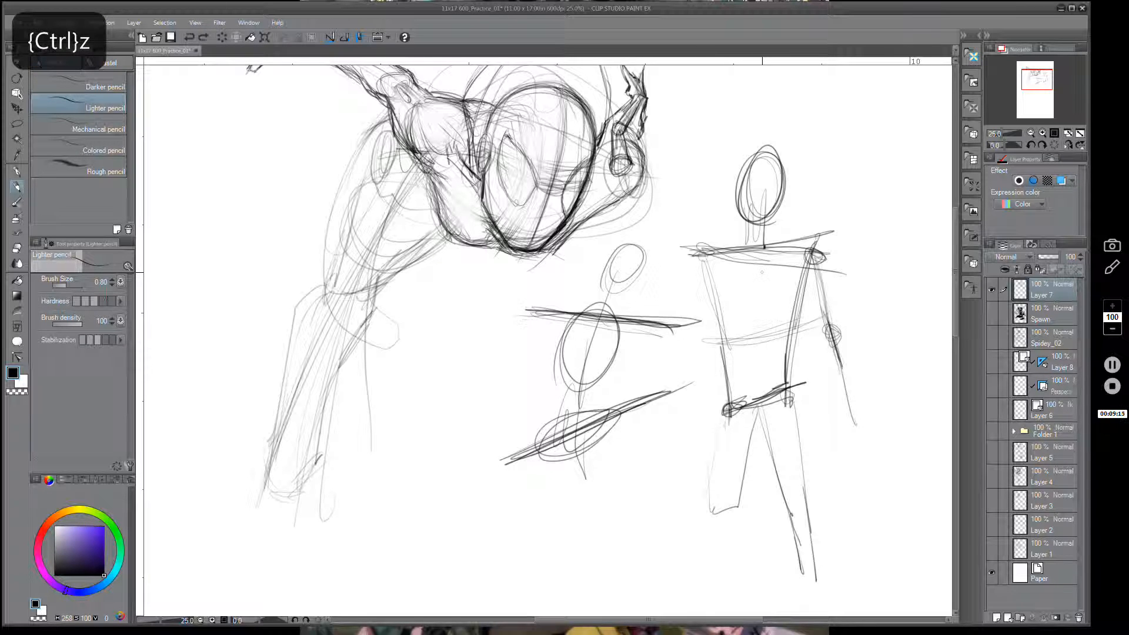
pyautogui.hotkey('ctrl', 'z')
pyautogui.hotkey('ctrl', 'z')
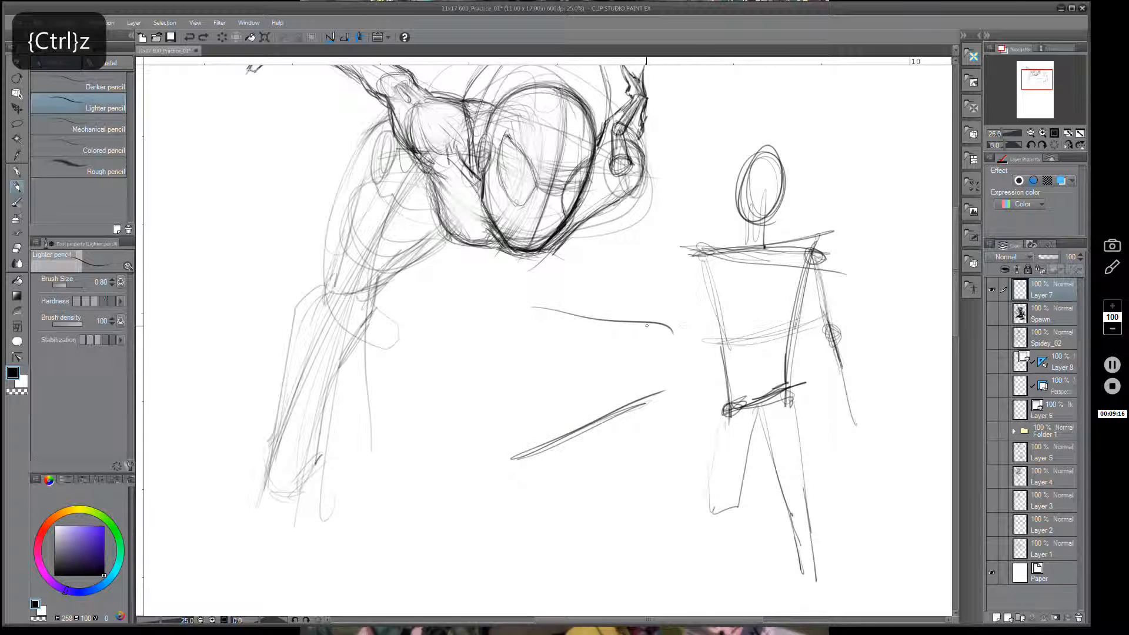
pyautogui.hotkey('ctrl', 'z')
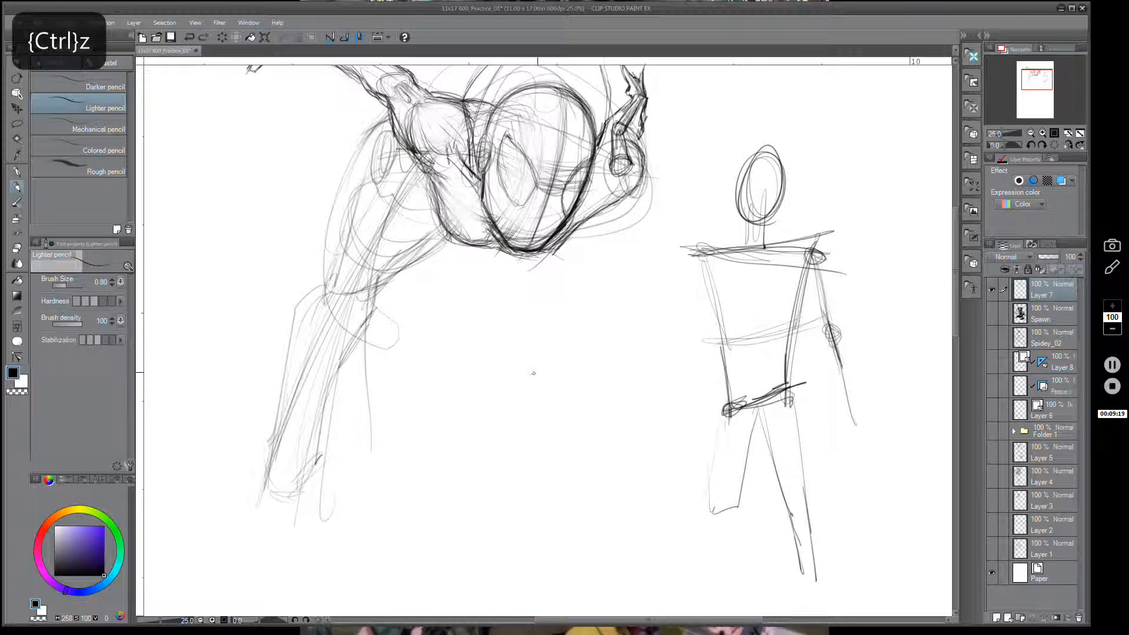
# Try a second small torso with oppositely tilted shoulder and hip lines, joined by side lines and topped with an oval head.
pyautogui.moveTo(527, 375); pyautogui.dragTo(655, 314)
pyautogui.moveTo(522, 434); pyautogui.dragTo(676, 464)
pyautogui.moveTo(530, 372); pyautogui.dragTo(574, 470)
pyautogui.moveTo(639, 450)
pyautogui.mouseDown()
pyautogui.moveTo(650, 307)
pyautogui.moveTo(634, 447)
pyautogui.mouseUp()
pyautogui.moveTo(656, 301)
pyautogui.mouseDown()
pyautogui.moveTo(623, 462)
pyautogui.moveTo(635, 452)
pyautogui.mouseUp()
pyautogui.moveTo(597, 306); pyautogui.dragTo(570, 281)
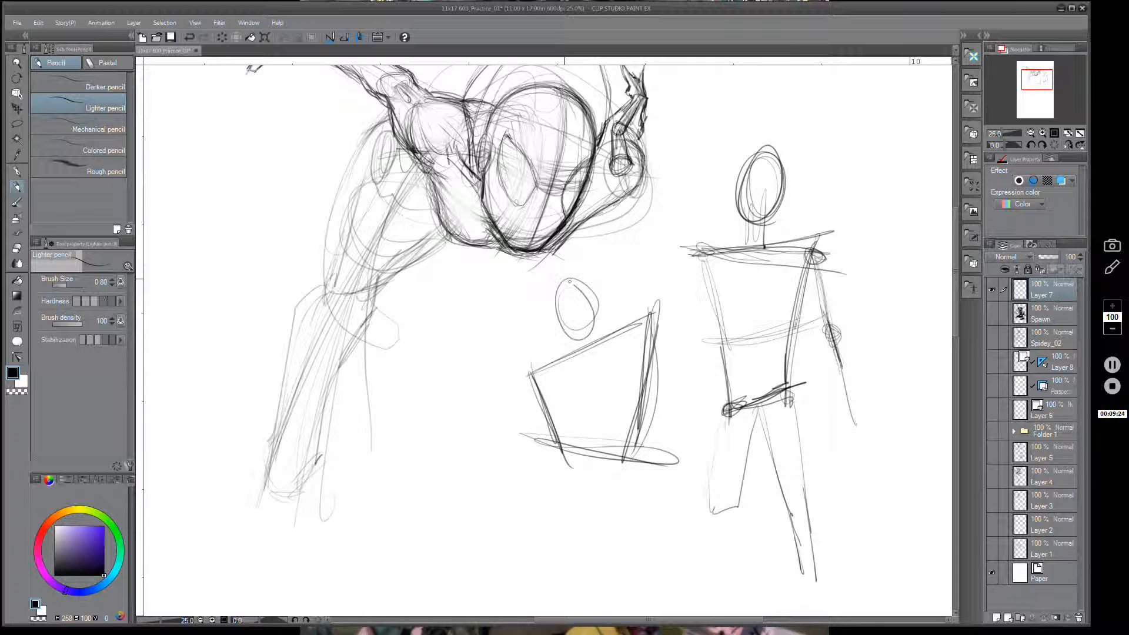
# Undo the second small torso and the entire standing mannequin, leaving only the main figure.
pyautogui.hotkey('ctrl', 'z')
pyautogui.hotkey('ctrl', 'z')
pyautogui.hotkey('ctrl', 'z')
pyautogui.hotkey('ctrl', 'z')
pyautogui.hotkey('ctrl', 'z')
pyautogui.hotkey('ctrl', 'z')
pyautogui.hotkey('ctrl', 'z')
pyautogui.hotkey('ctrl', 'z')
pyautogui.hotkey('ctrl', 'z')
pyautogui.hotkey('ctrl', 'z')
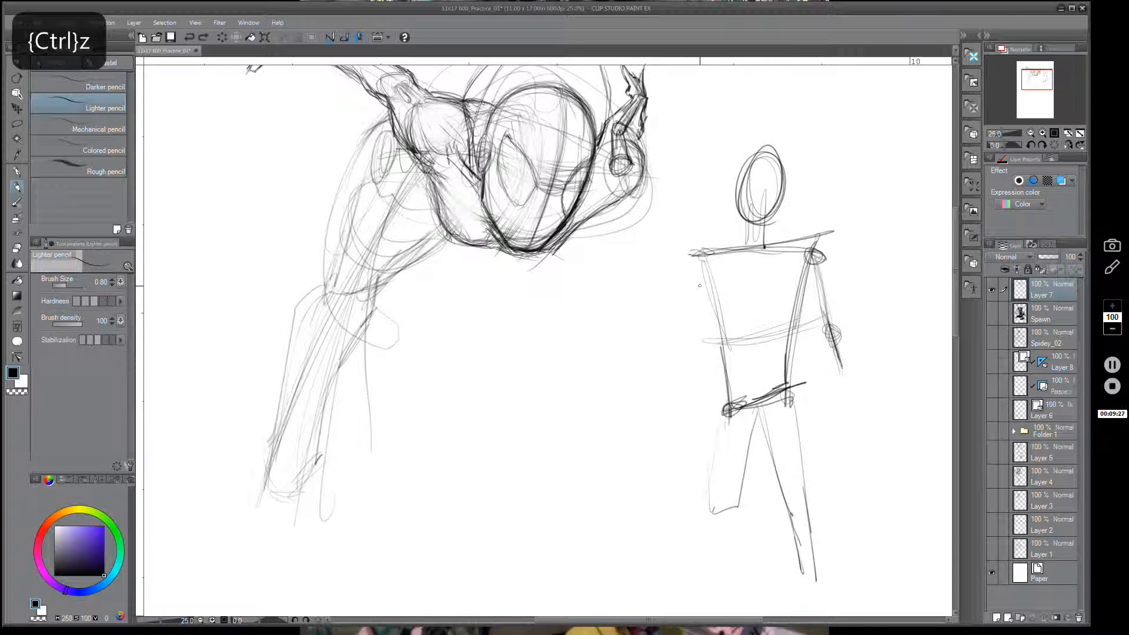
pyautogui.hotkey('ctrl', 'z')
pyautogui.hotkey('ctrl', 'z')
pyautogui.hotkey('ctrl', 'z')
pyautogui.hotkey('ctrl', 'z')
pyautogui.hotkey('ctrl', 'z')
pyautogui.hotkey('ctrl', 'z')
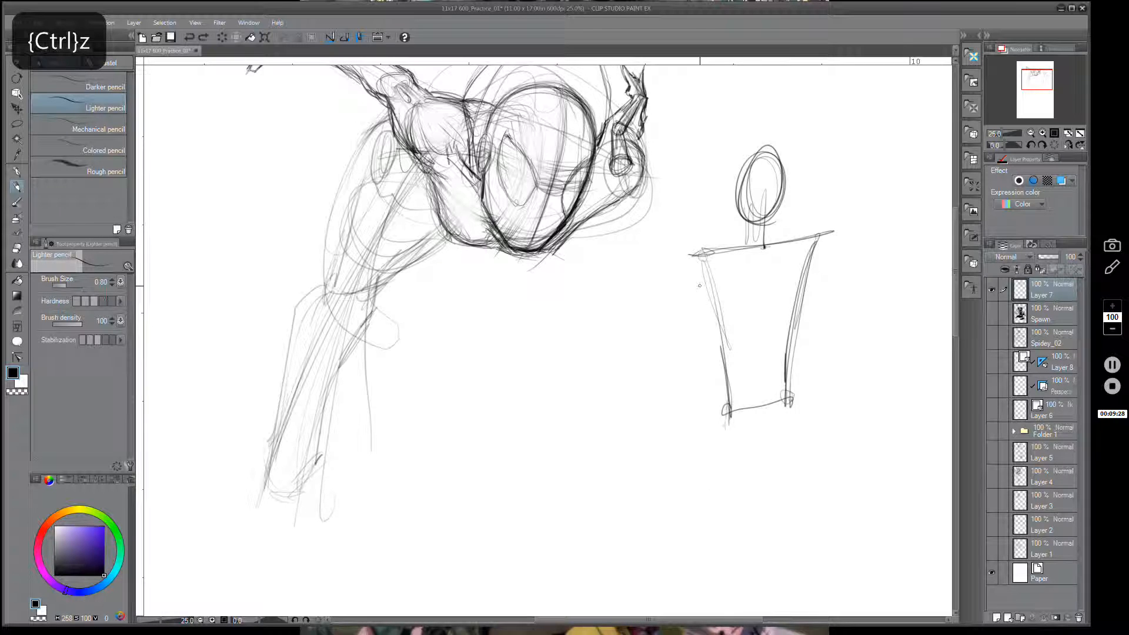
pyautogui.hotkey('ctrl', 'z')
pyautogui.hotkey('ctrl', 'z')
pyautogui.hotkey('ctrl', 'z')
pyautogui.hotkey('ctrl', 'z')
pyautogui.hotkey('ctrl', 'z')
# Draw a short line across the main figure's hips and darken the lower torso edge where it meets the thigh.
pyautogui.press('space')
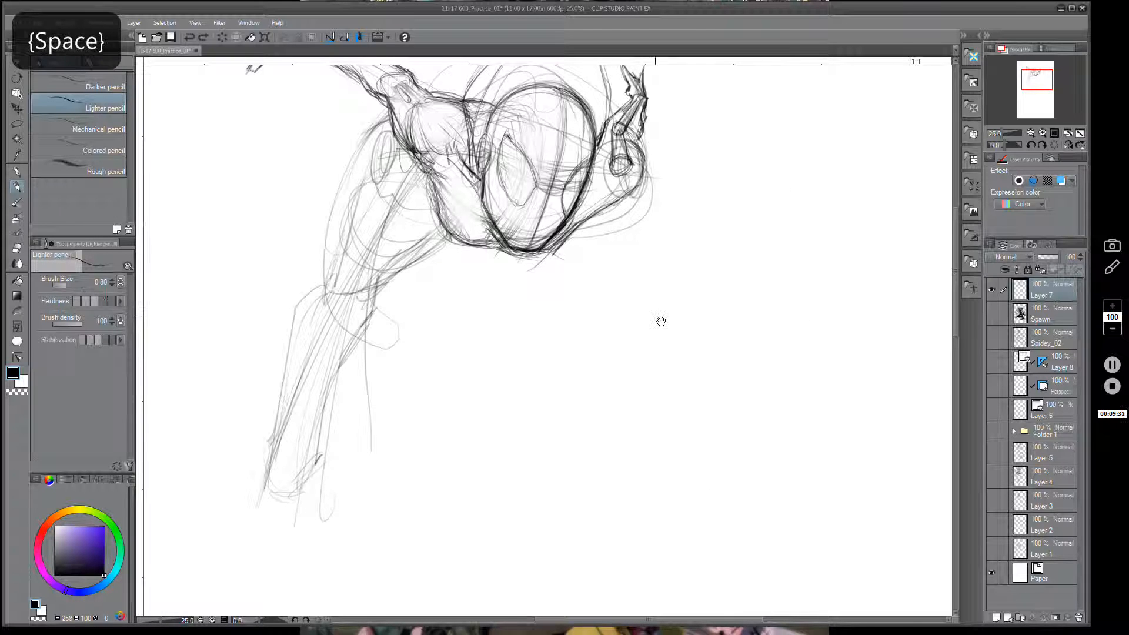
pyautogui.moveTo(661, 321); pyautogui.dragTo(701, 405)
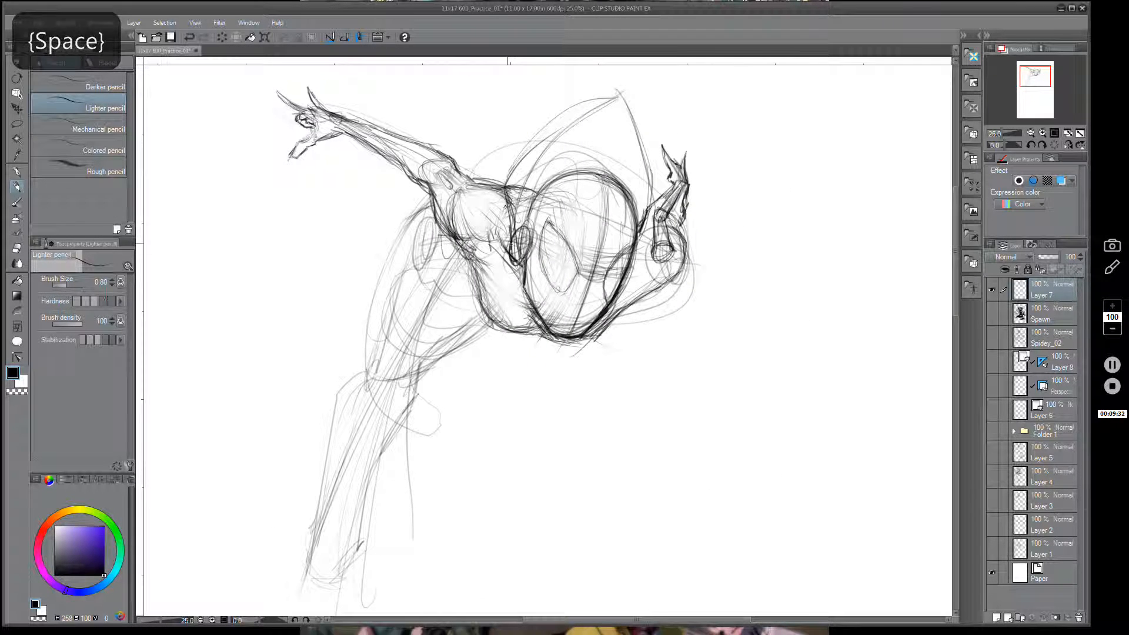
pyautogui.moveTo(511, 242); pyautogui.dragTo(420, 238)
pyautogui.moveTo(425, 234)
pyautogui.mouseDown()
pyautogui.moveTo(471, 241)
pyautogui.moveTo(461, 283)
pyautogui.moveTo(479, 293)
pyautogui.mouseUp()
pyautogui.moveTo(446, 248)
pyautogui.mouseDown()
pyautogui.moveTo(482, 296)
pyautogui.moveTo(458, 239)
pyautogui.moveTo(485, 190)
pyautogui.moveTo(545, 177)
pyautogui.mouseUp()
pyautogui.moveTo(510, 185)
pyautogui.mouseDown()
pyautogui.moveTo(552, 177)
pyautogui.moveTo(530, 178)
pyautogui.mouseUp()
pyautogui.moveTo(473, 208); pyautogui.dragTo(489, 194)
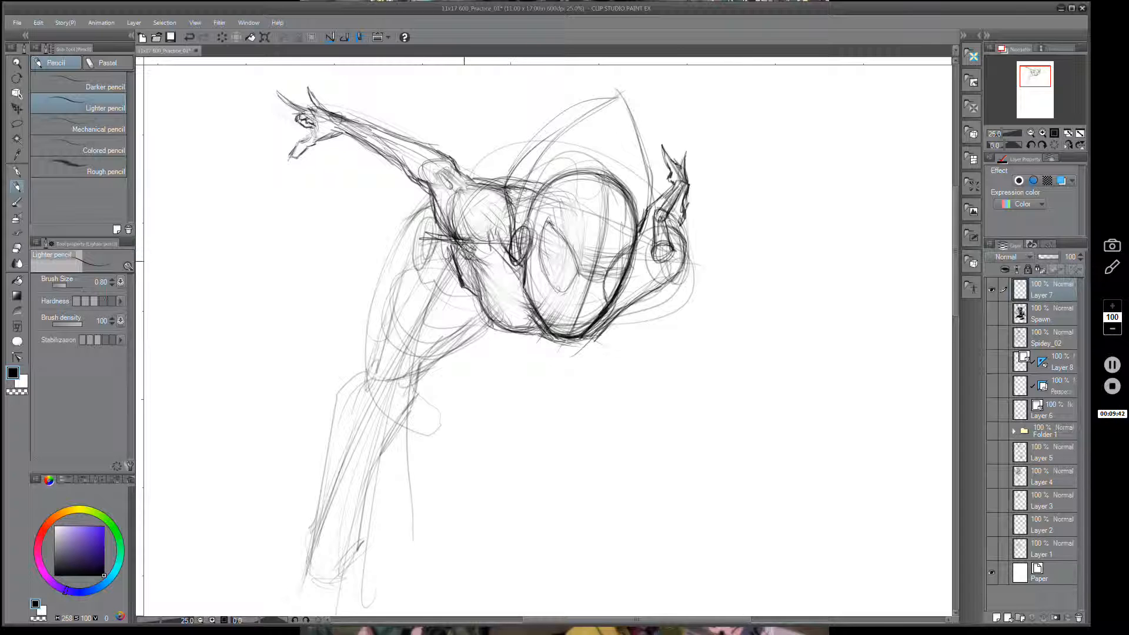
pyautogui.moveTo(460, 240); pyautogui.dragTo(466, 254)
pyautogui.moveTo(462, 256); pyautogui.dragTo(478, 289)
# Define the hip joint at the top of the extended leg and darken the thigh's outer contour down to the knee.
pyautogui.moveTo(416, 270); pyautogui.dragTo(447, 266)
pyautogui.moveTo(422, 224)
pyautogui.mouseDown()
pyautogui.moveTo(422, 276)
pyautogui.moveTo(454, 265)
pyautogui.moveTo(462, 255)
pyautogui.moveTo(451, 250)
pyautogui.mouseUp()
pyautogui.moveTo(433, 266)
pyautogui.mouseDown()
pyautogui.moveTo(450, 253)
pyautogui.moveTo(441, 259)
pyautogui.mouseUp()
pyautogui.moveTo(435, 264); pyautogui.dragTo(458, 254)
pyautogui.moveTo(426, 267)
pyautogui.mouseDown()
pyautogui.moveTo(442, 260)
pyautogui.moveTo(411, 274)
pyautogui.mouseUp()
pyautogui.moveTo(419, 222); pyautogui.dragTo(409, 268)
pyautogui.moveTo(413, 223)
pyautogui.mouseDown()
pyautogui.moveTo(418, 275)
pyautogui.moveTo(383, 272)
pyautogui.moveTo(369, 327)
pyautogui.moveTo(365, 380)
pyautogui.moveTo(389, 390)
pyautogui.mouseUp()
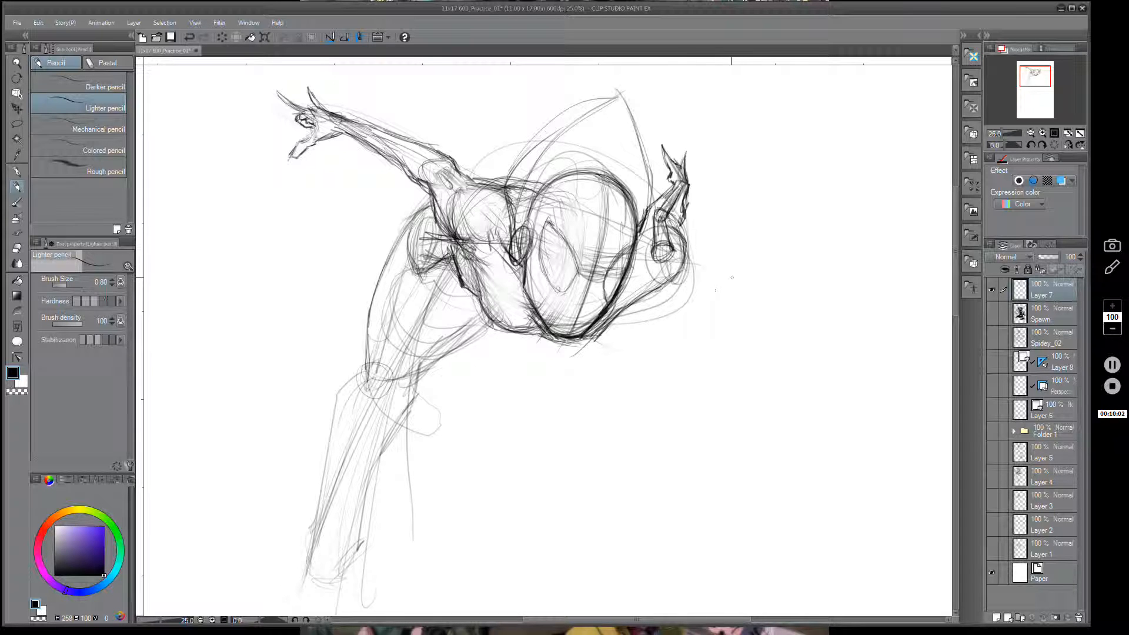
# Try long slanted guide lines across the shoulders and hips of the main figure and undo them.
pyautogui.moveTo(732, 277)
pyautogui.mouseDown()
pyautogui.moveTo(429, 197)
pyautogui.moveTo(828, 290)
pyautogui.mouseUp()
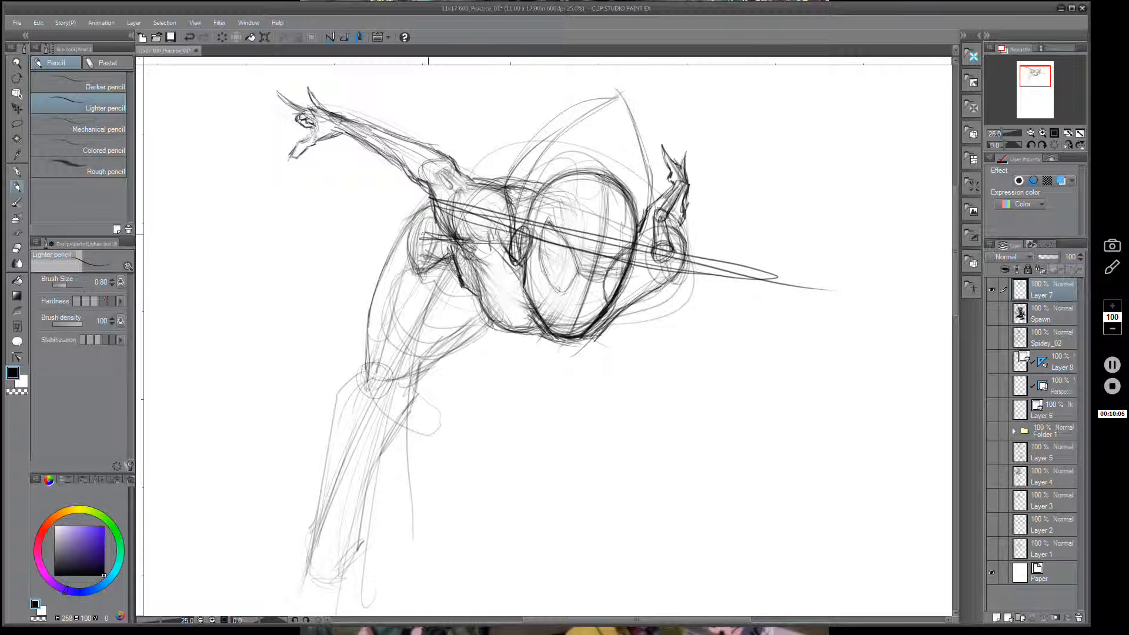
pyautogui.moveTo(423, 234)
pyautogui.mouseDown()
pyautogui.moveTo(344, 229)
pyautogui.moveTo(529, 247)
pyautogui.mouseUp()
pyautogui.hotkey('ctrl', 'z')
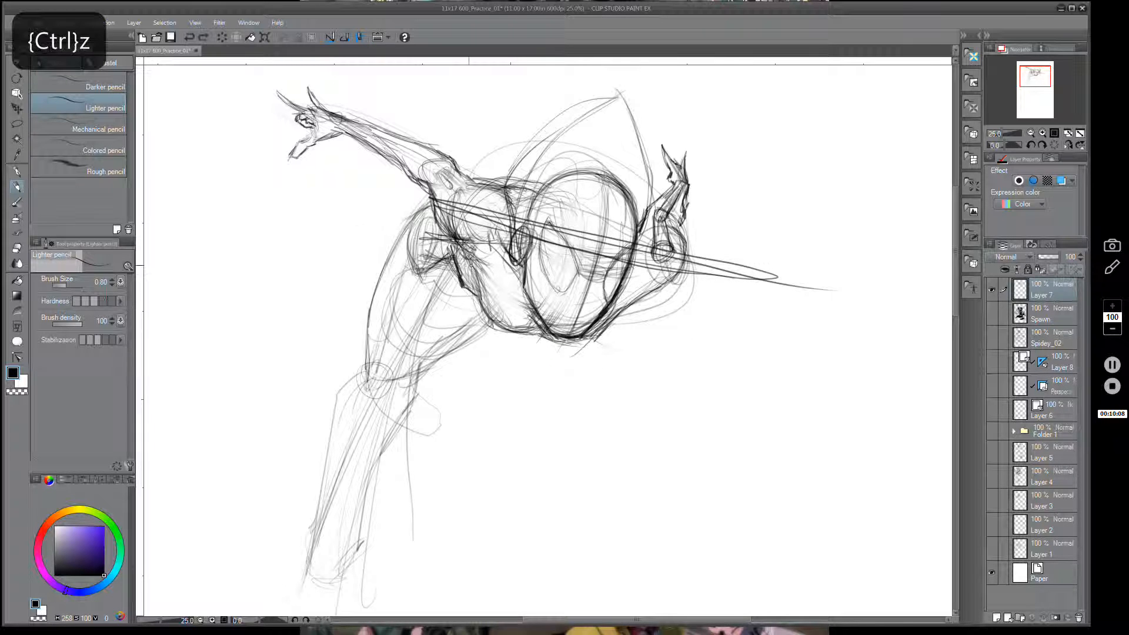
pyautogui.moveTo(392, 224); pyautogui.dragTo(549, 271)
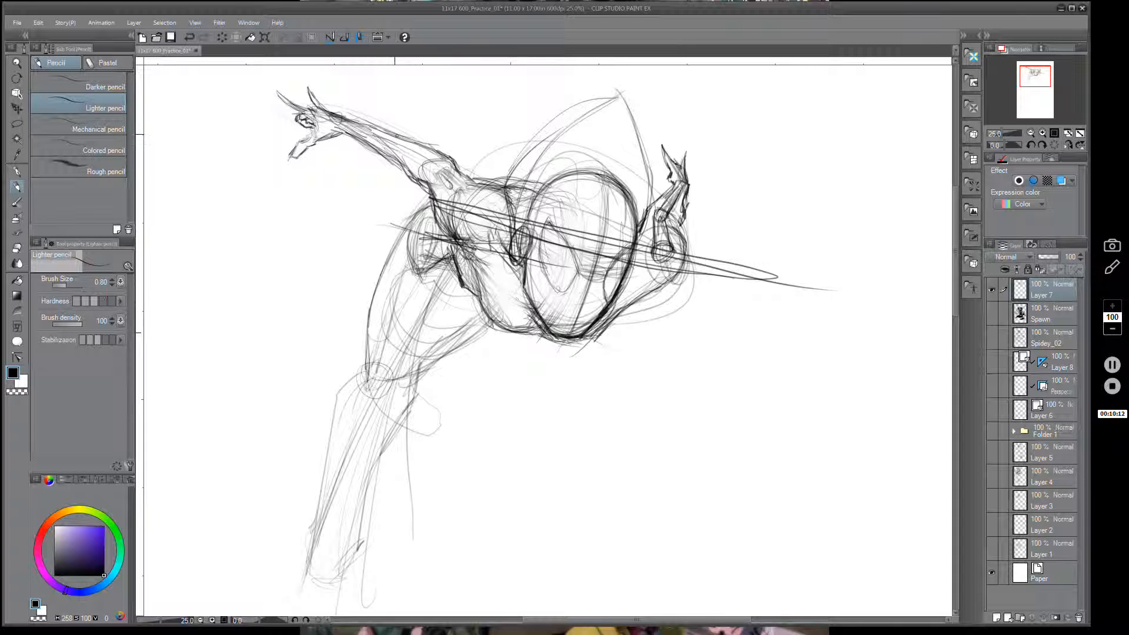
pyautogui.moveTo(349, 191); pyautogui.dragTo(333, 148)
pyautogui.hotkey('ctrl', 'z')
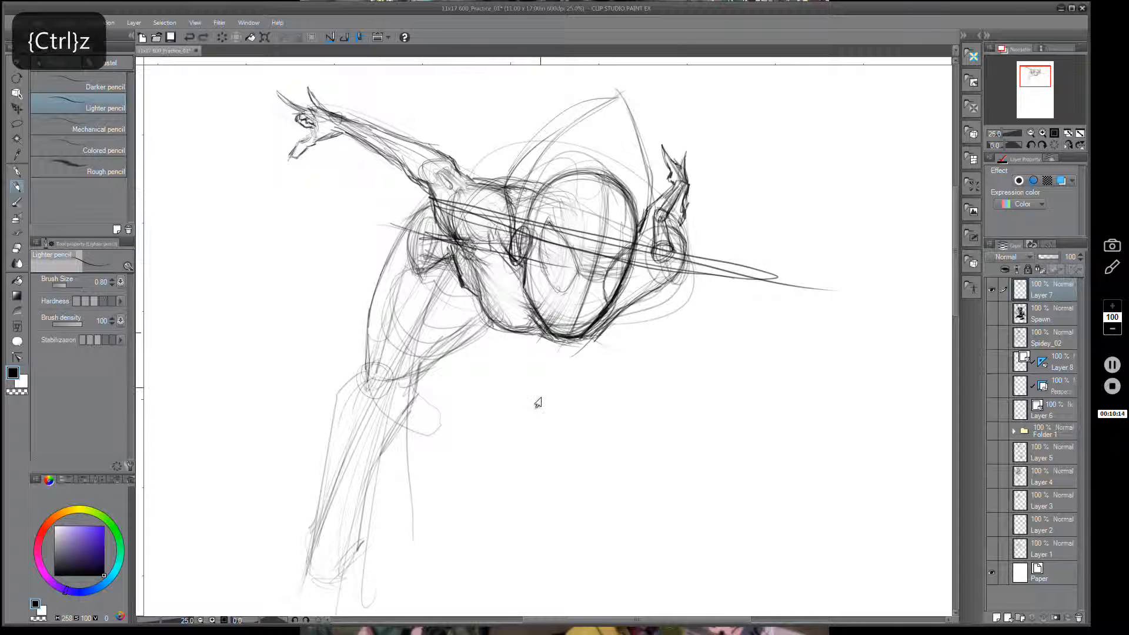
pyautogui.hotkey('ctrl', 'z')
pyautogui.hotkey('ctrl', 'z')
pyautogui.hotkey('ctrl', 'z')
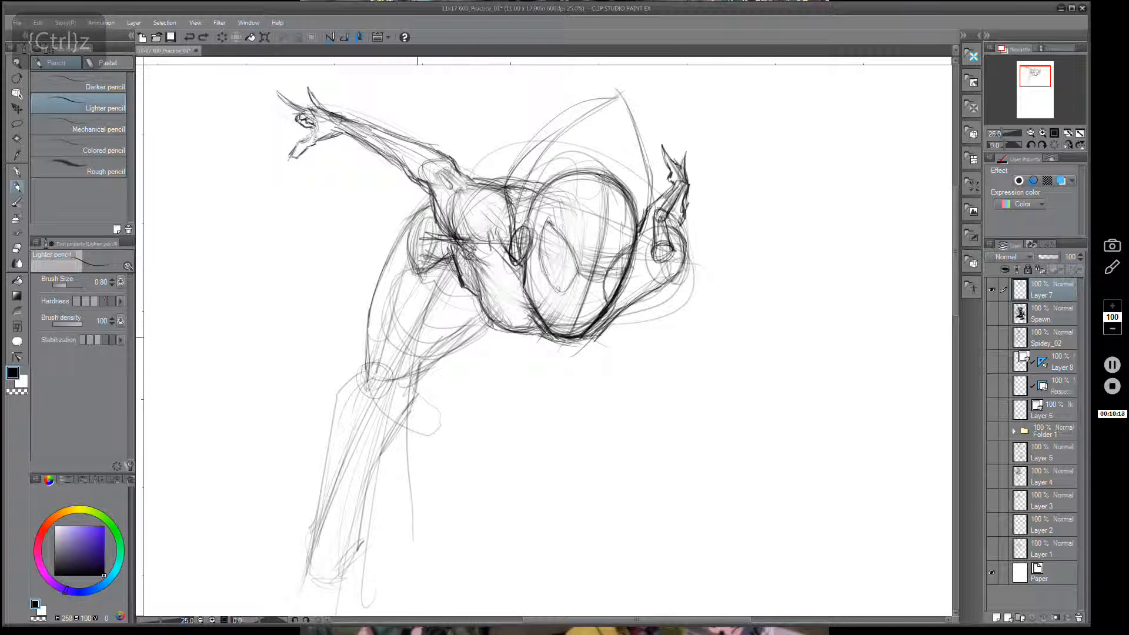
# Darken the inner thigh and define the knee with joint ellipses and a curved line wrapping across it.
pyautogui.moveTo(452, 264)
pyautogui.mouseDown()
pyautogui.moveTo(401, 362)
pyautogui.moveTo(354, 378)
pyautogui.moveTo(470, 377)
pyautogui.mouseUp()
pyautogui.moveTo(360, 382); pyautogui.dragTo(470, 375)
pyautogui.moveTo(340, 364)
pyautogui.mouseDown()
pyautogui.moveTo(457, 384)
pyautogui.moveTo(407, 386)
pyautogui.moveTo(413, 362)
pyautogui.moveTo(399, 391)
pyautogui.moveTo(408, 362)
pyautogui.moveTo(419, 380)
pyautogui.moveTo(487, 320)
pyautogui.mouseUp()
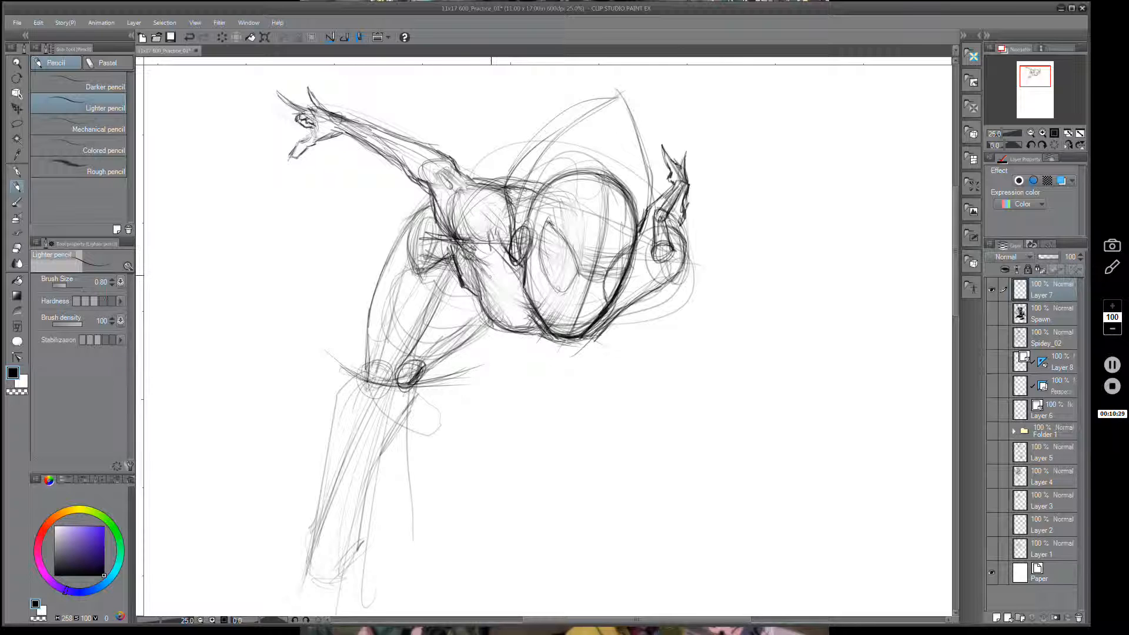
pyautogui.moveTo(495, 262)
pyautogui.mouseDown()
pyautogui.moveTo(400, 386)
pyautogui.moveTo(423, 373)
pyautogui.mouseUp()
pyautogui.moveTo(339, 372)
pyautogui.mouseDown()
pyautogui.moveTo(419, 369)
pyautogui.moveTo(379, 361)
pyautogui.mouseUp()
pyautogui.moveTo(433, 372); pyautogui.dragTo(459, 366)
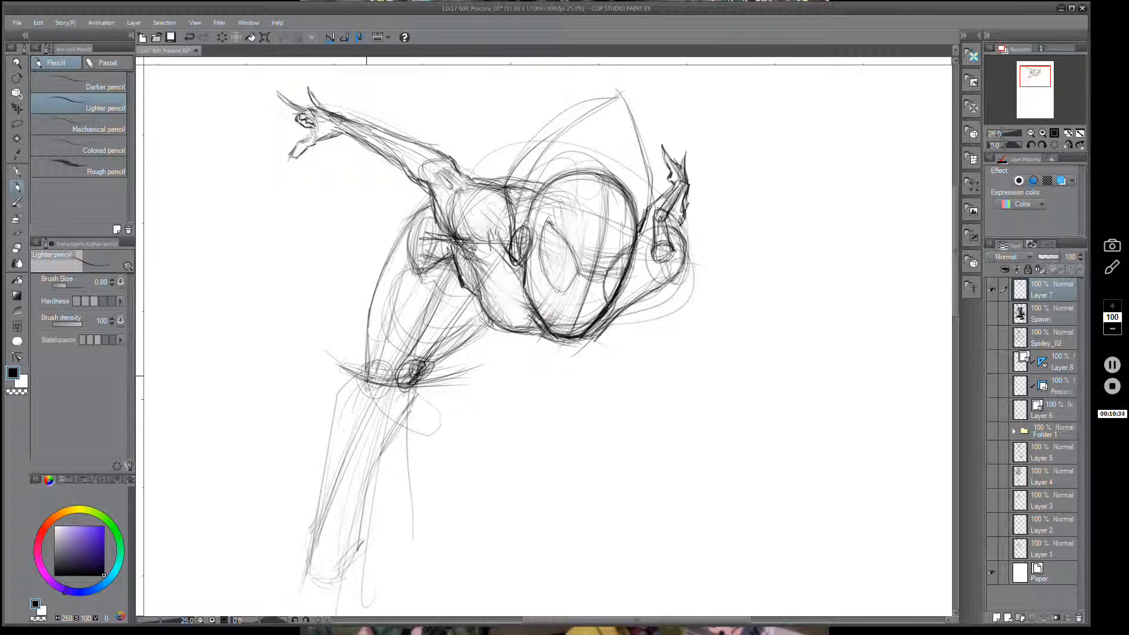
pyautogui.moveTo(358, 385); pyautogui.dragTo(413, 375)
pyautogui.moveTo(416, 383); pyautogui.dragTo(452, 369)
pyautogui.moveTo(415, 379); pyautogui.dragTo(456, 362)
# Darken the inner contour of the lower leg from below the knee towards the ankle, adding calf strokes.
pyautogui.moveTo(413, 402); pyautogui.dragTo(363, 482)
pyautogui.moveTo(404, 377); pyautogui.dragTo(352, 486)
pyautogui.moveTo(366, 418); pyautogui.dragTo(348, 464)
pyautogui.moveTo(323, 568)
pyautogui.mouseDown()
pyautogui.moveTo(338, 515)
pyautogui.moveTo(344, 560)
pyautogui.mouseUp()
pyautogui.moveTo(366, 438); pyautogui.dragTo(352, 488)
pyautogui.moveTo(356, 465); pyautogui.dragTo(344, 559)
pyautogui.moveTo(366, 420); pyautogui.dragTo(345, 515)
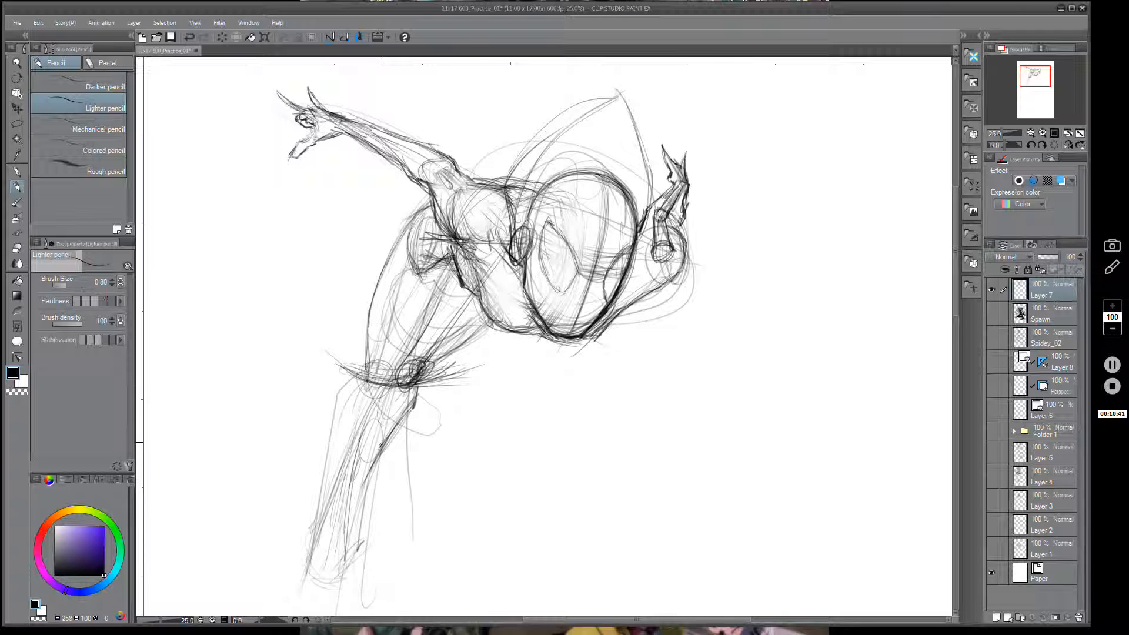
pyautogui.moveTo(380, 450); pyautogui.dragTo(352, 518)
pyautogui.moveTo(365, 481); pyautogui.dragTo(345, 544)
pyautogui.press('space')
pyautogui.moveTo(407, 425); pyautogui.dragTo(445, 328)
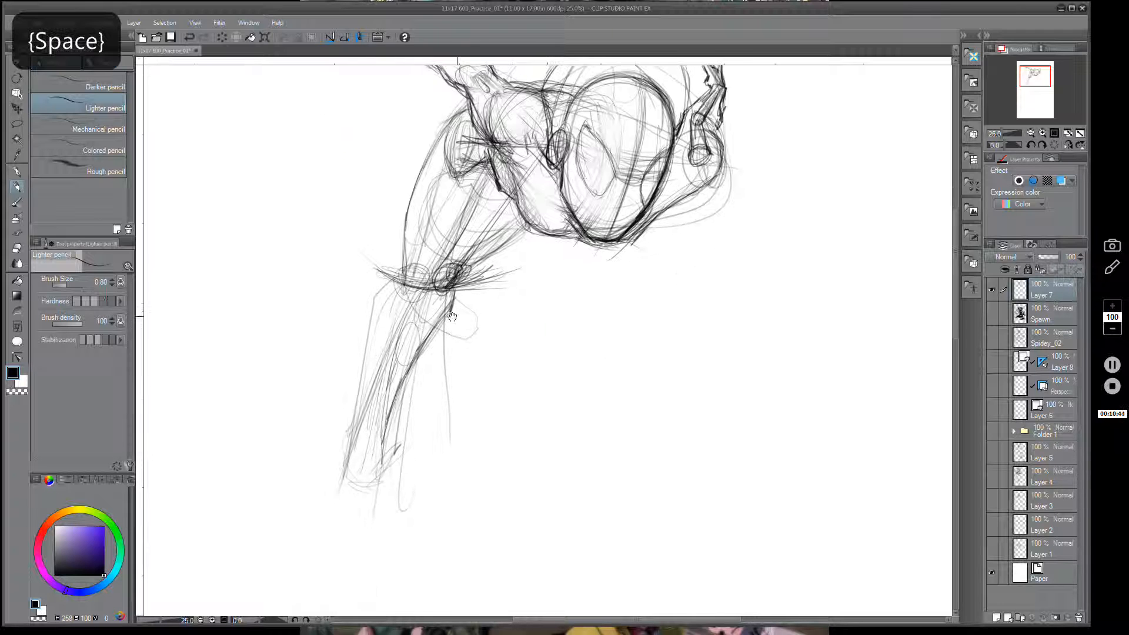
pyautogui.moveTo(405, 176)
pyautogui.mouseDown()
pyautogui.moveTo(364, 302)
pyautogui.moveTo(545, 238)
pyautogui.mouseUp()
pyautogui.hotkey('ctrl', 'z')
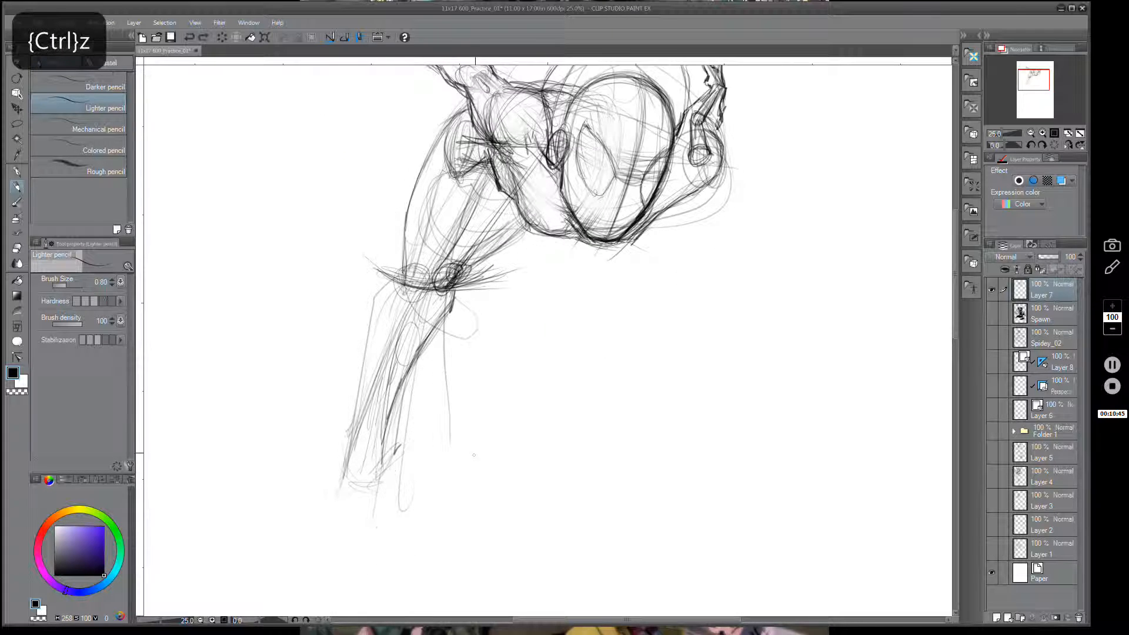
# Darken the outer contour of the lower leg from the knee to the ankle and close off its end.
pyautogui.press('space')
pyautogui.moveTo(589, 418)
pyautogui.mouseDown()
pyautogui.moveTo(570, 464)
pyautogui.moveTo(534, 467)
pyautogui.mouseUp()
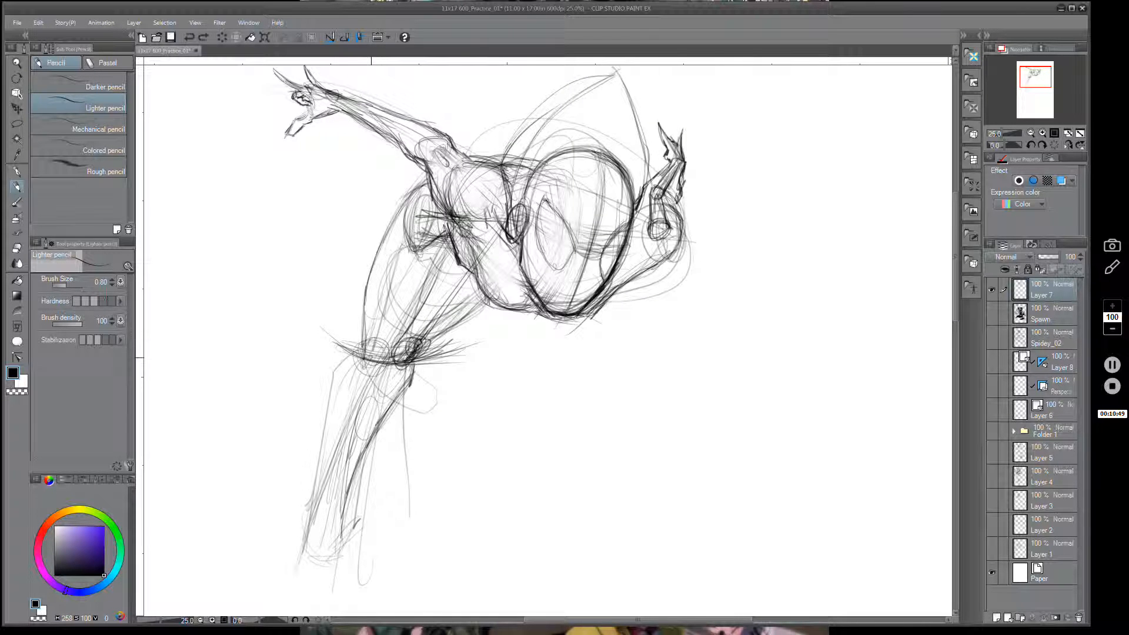
pyautogui.moveTo(355, 355)
pyautogui.mouseDown()
pyautogui.moveTo(328, 413)
pyautogui.moveTo(326, 458)
pyautogui.mouseUp()
pyautogui.moveTo(333, 404); pyautogui.dragTo(321, 477)
pyautogui.moveTo(332, 438); pyautogui.dragTo(311, 503)
pyautogui.moveTo(325, 464)
pyautogui.mouseDown()
pyautogui.moveTo(308, 549)
pyautogui.moveTo(302, 535)
pyautogui.moveTo(306, 562)
pyautogui.mouseUp()
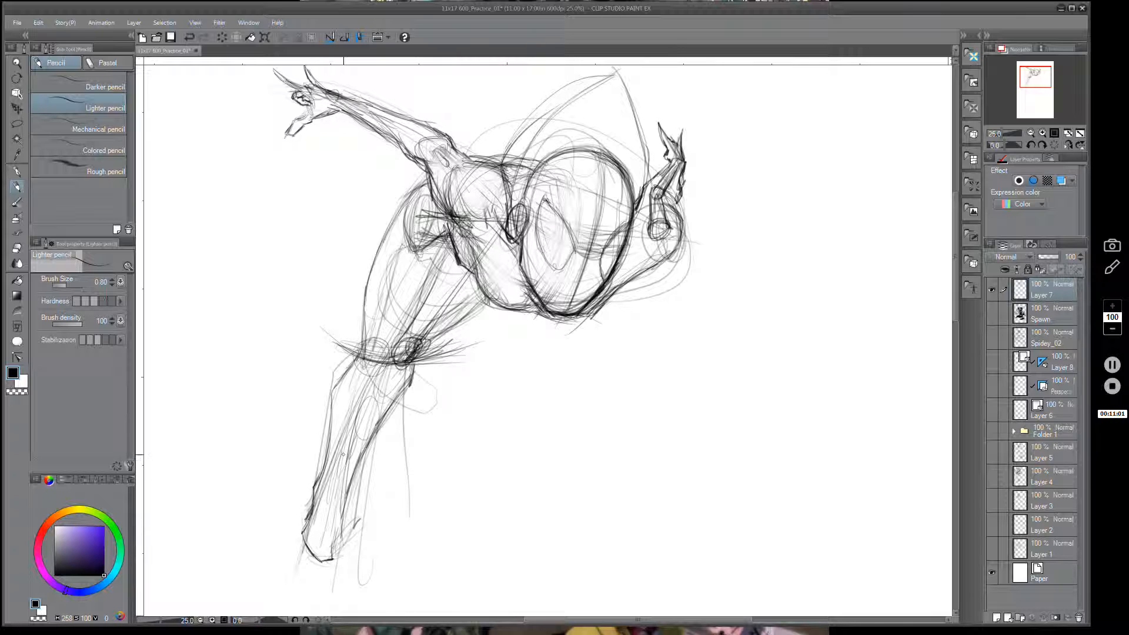
# Sketch an ankle joint circle on the lower leg and add light construction strokes down the thigh to the knee.
pyautogui.moveTo(333, 465); pyautogui.dragTo(337, 468)
pyautogui.moveTo(359, 378)
pyautogui.mouseDown()
pyautogui.moveTo(331, 450)
pyautogui.moveTo(371, 356)
pyautogui.mouseUp()
pyautogui.moveTo(408, 265); pyautogui.dragTo(378, 344)
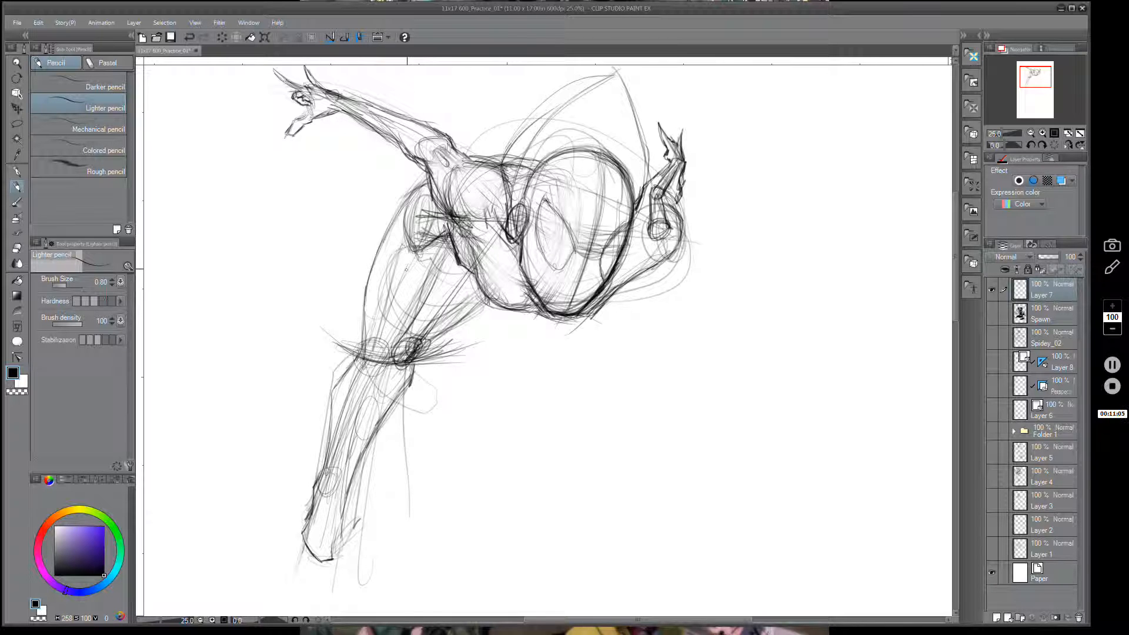
pyautogui.moveTo(403, 281); pyautogui.dragTo(374, 352)
# Try a separate bent-leg gesture study in the empty space beside the figure's legs and undo it.
pyautogui.moveTo(328, 216); pyautogui.dragTo(230, 457)
pyautogui.moveTo(251, 387)
pyautogui.mouseDown()
pyautogui.moveTo(219, 494)
pyautogui.moveTo(327, 242)
pyautogui.mouseUp()
pyautogui.moveTo(309, 300)
pyautogui.mouseDown()
pyautogui.moveTo(267, 362)
pyautogui.moveTo(220, 488)
pyautogui.mouseUp()
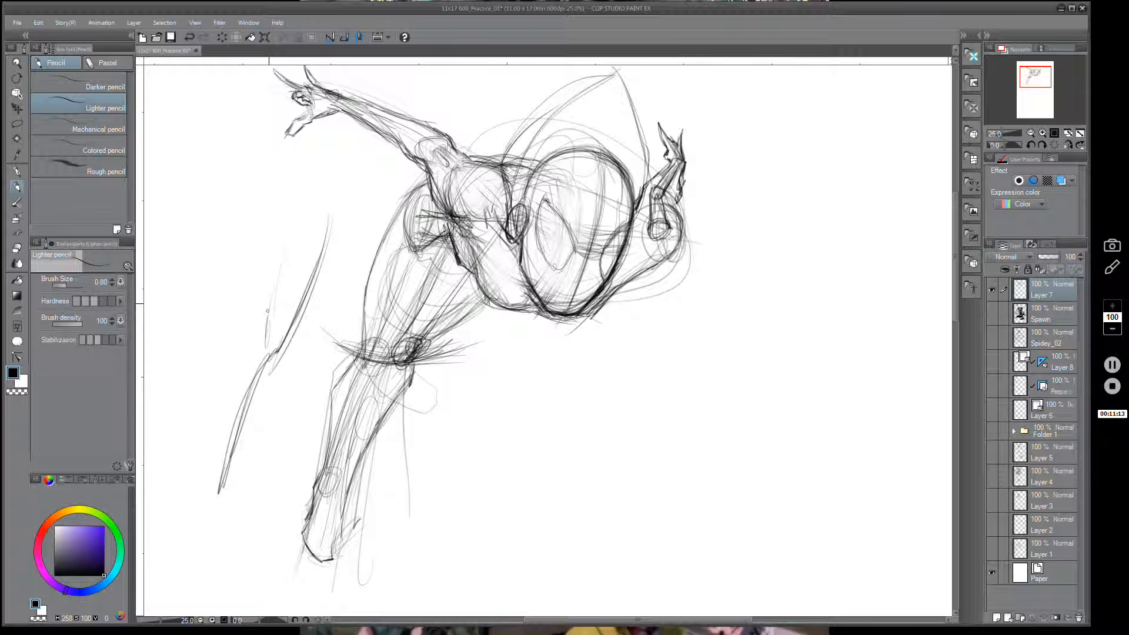
pyautogui.moveTo(291, 222); pyautogui.dragTo(268, 348)
pyautogui.moveTo(324, 272); pyautogui.dragTo(278, 357)
pyautogui.moveTo(349, 213)
pyautogui.mouseDown()
pyautogui.moveTo(303, 332)
pyautogui.moveTo(271, 369)
pyautogui.mouseUp()
pyautogui.moveTo(340, 230)
pyautogui.mouseDown()
pyautogui.moveTo(294, 337)
pyautogui.moveTo(240, 376)
pyautogui.moveTo(215, 479)
pyautogui.mouseUp()
pyautogui.moveTo(232, 399)
pyautogui.mouseDown()
pyautogui.moveTo(213, 486)
pyautogui.moveTo(220, 503)
pyautogui.mouseUp()
pyautogui.moveTo(284, 347)
pyautogui.mouseDown()
pyautogui.moveTo(227, 482)
pyautogui.moveTo(262, 385)
pyautogui.mouseUp()
pyautogui.moveTo(278, 359); pyautogui.dragTo(230, 459)
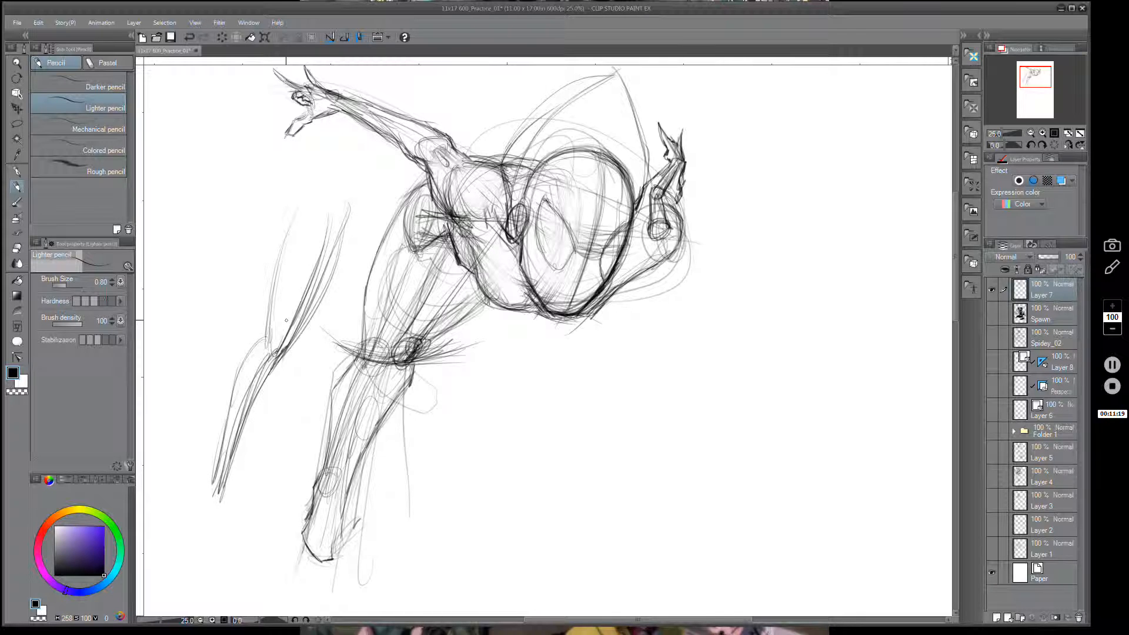
pyautogui.hotkey('ctrl', 'z')
pyautogui.hotkey('ctrl', 'z')
pyautogui.hotkey('ctrl', 'z')
pyautogui.hotkey('ctrl', 'z')
pyautogui.hotkey('ctrl', 'z')
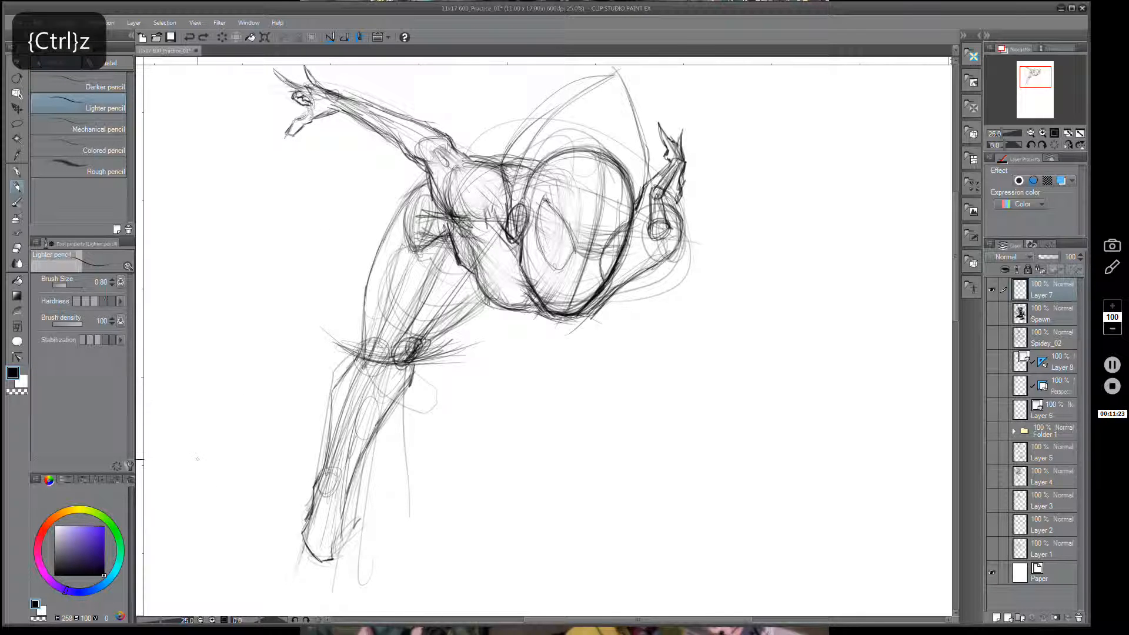
pyautogui.moveTo(330, 193)
pyautogui.mouseDown()
pyautogui.moveTo(221, 379)
pyautogui.moveTo(196, 465)
pyautogui.mouseUp()
pyautogui.hotkey('ctrl', 'z')
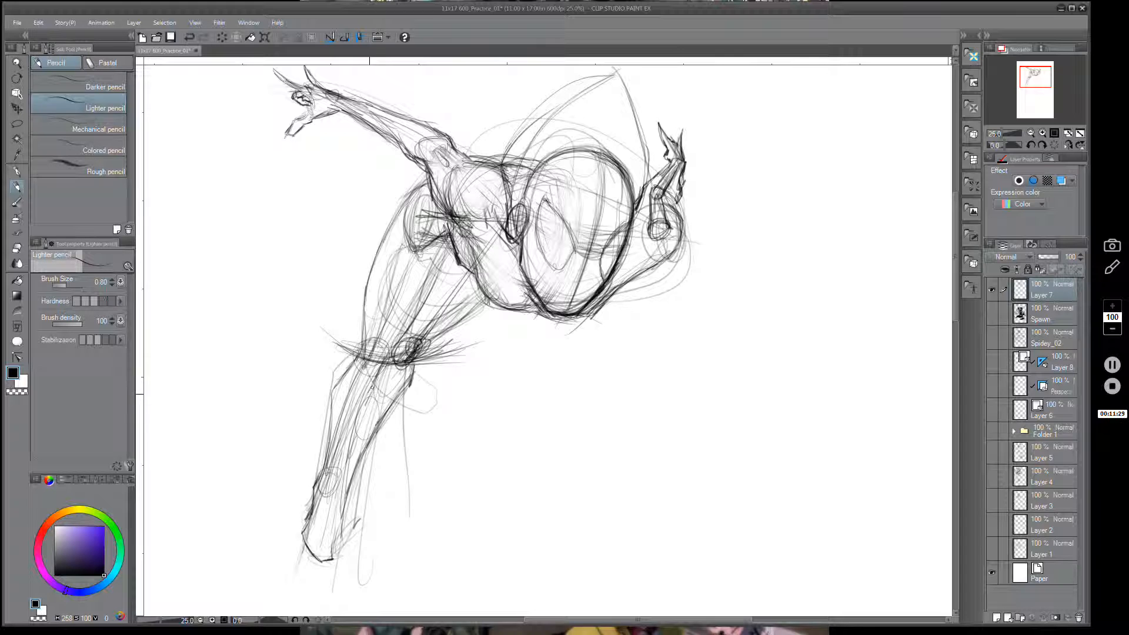
# Darken both contours of the first lower leg from the knee to the ankle and define the inner edge of its foot.
pyautogui.moveTo(366, 400)
pyautogui.mouseDown()
pyautogui.moveTo(336, 480)
pyautogui.moveTo(338, 466)
pyautogui.mouseUp()
pyautogui.moveTo(370, 398)
pyautogui.mouseDown()
pyautogui.moveTo(375, 382)
pyautogui.moveTo(340, 384)
pyautogui.moveTo(325, 468)
pyautogui.moveTo(327, 400)
pyautogui.moveTo(355, 355)
pyautogui.moveTo(342, 378)
pyautogui.mouseUp()
pyautogui.moveTo(324, 464); pyautogui.dragTo(326, 421)
pyautogui.moveTo(321, 471); pyautogui.dragTo(313, 510)
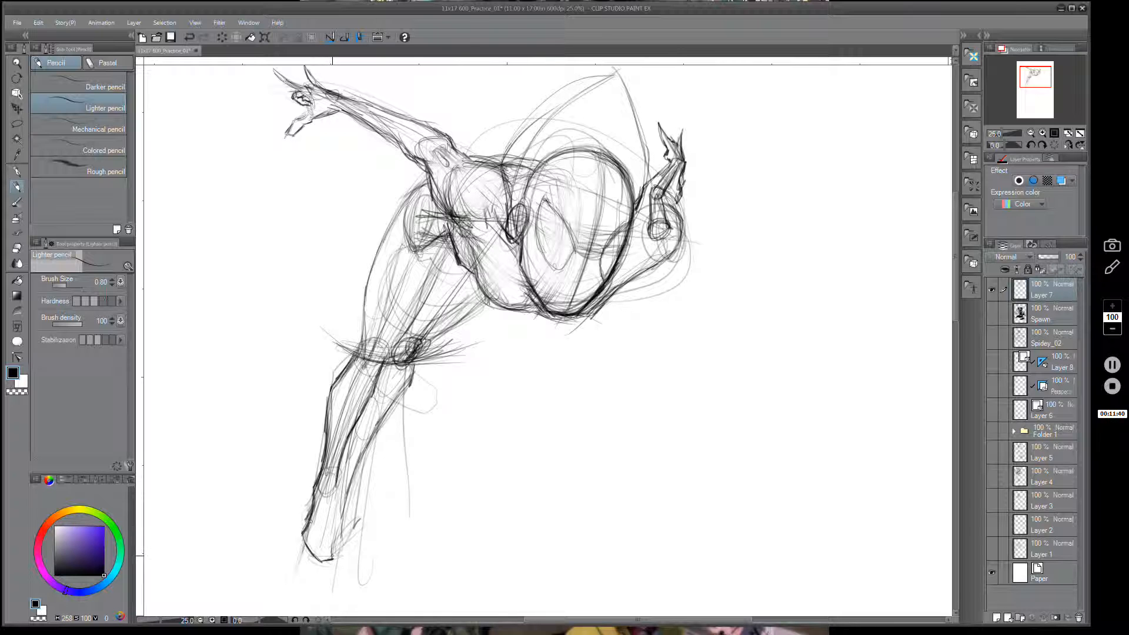
pyautogui.moveTo(332, 558); pyautogui.dragTo(340, 451)
# Try a slanted guide line across the ankle and undo it, restoring the stroke along the foot's inner edge.
pyautogui.moveTo(297, 499); pyautogui.dragTo(370, 466)
pyautogui.hotkey('ctrl', 'z')
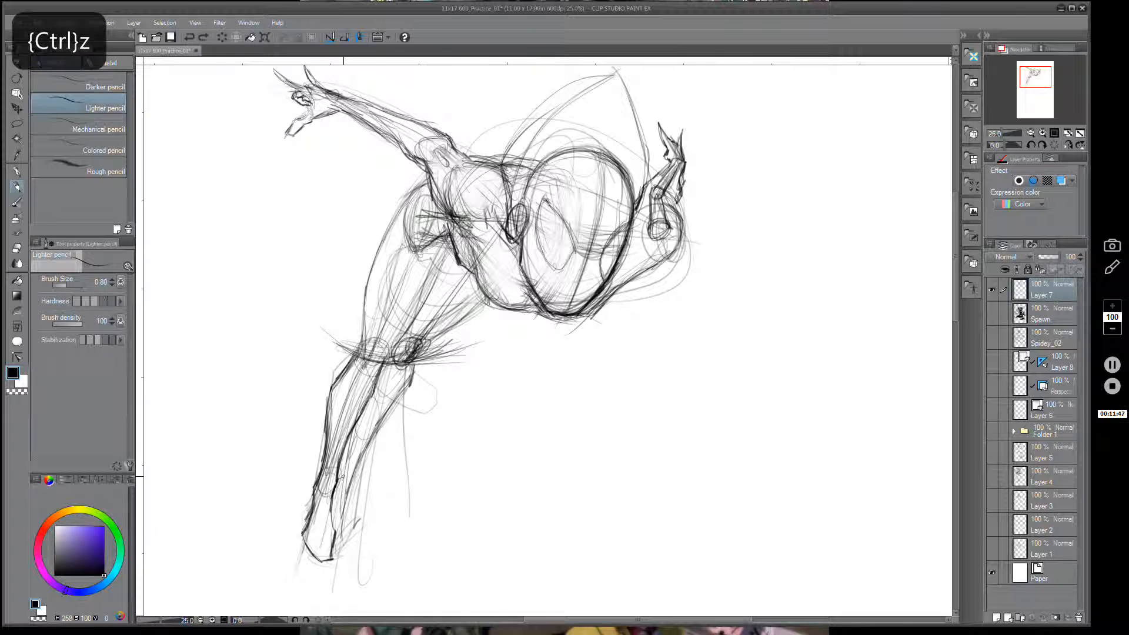
pyautogui.moveTo(340, 481); pyautogui.dragTo(368, 466)
pyautogui.hotkey('ctrl', 'z')
pyautogui.hotkey('ctrl', 'z')
pyautogui.hotkey('ctrl', 'z')
pyautogui.click(39, 22)
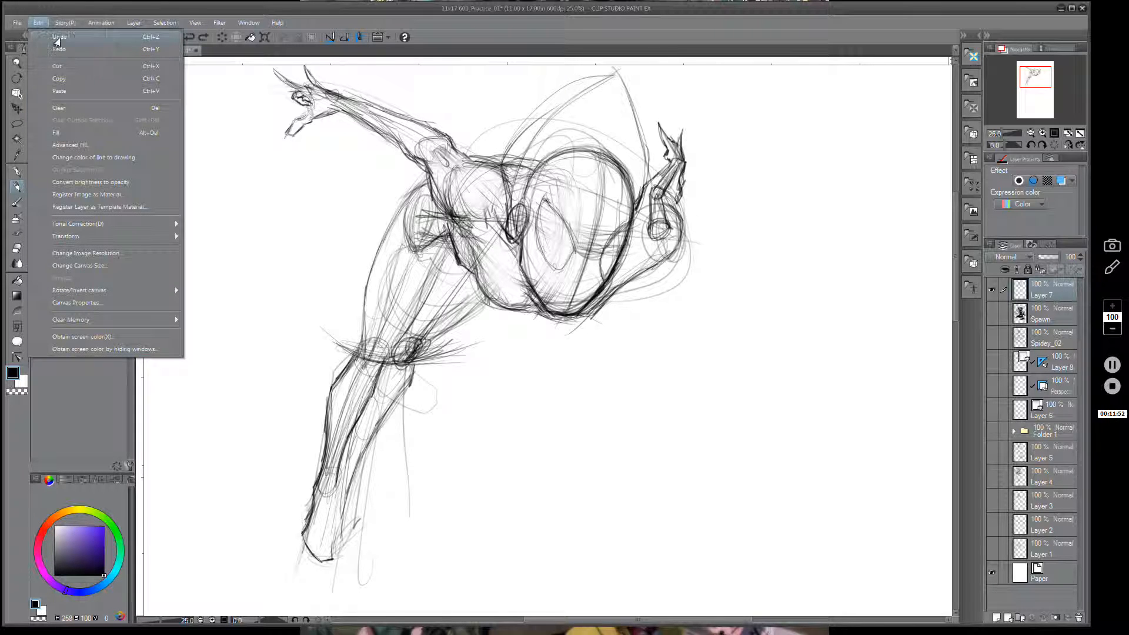
pyautogui.click(59, 49)
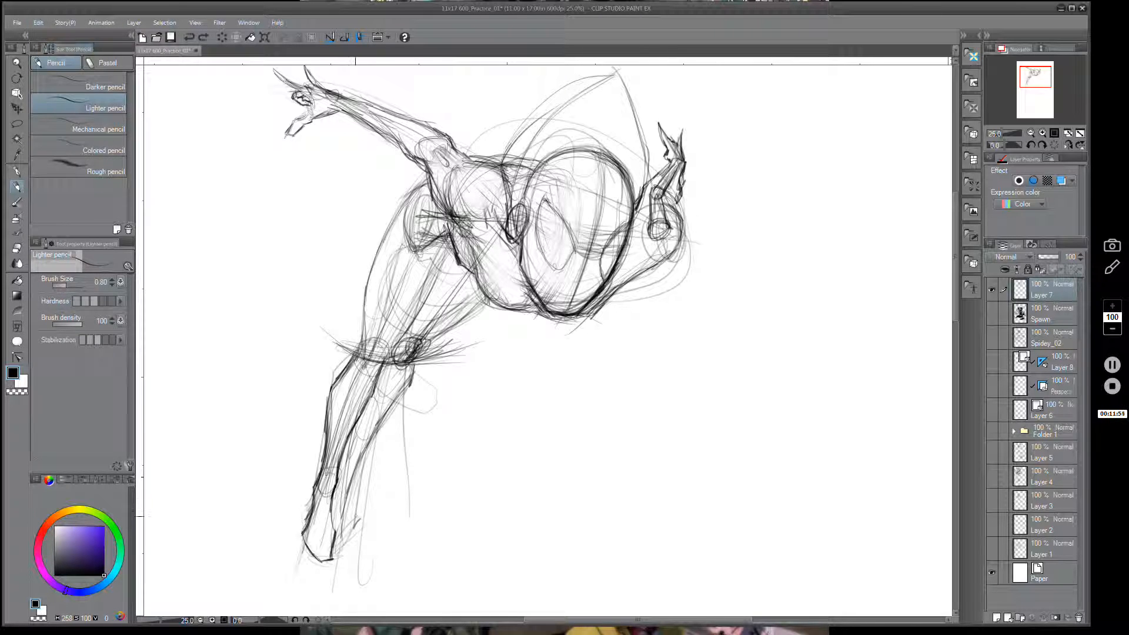
pyautogui.moveTo(317, 496); pyautogui.dragTo(313, 487)
pyautogui.moveTo(291, 493); pyautogui.dragTo(372, 469)
pyautogui.hotkey('ctrl', 'z')
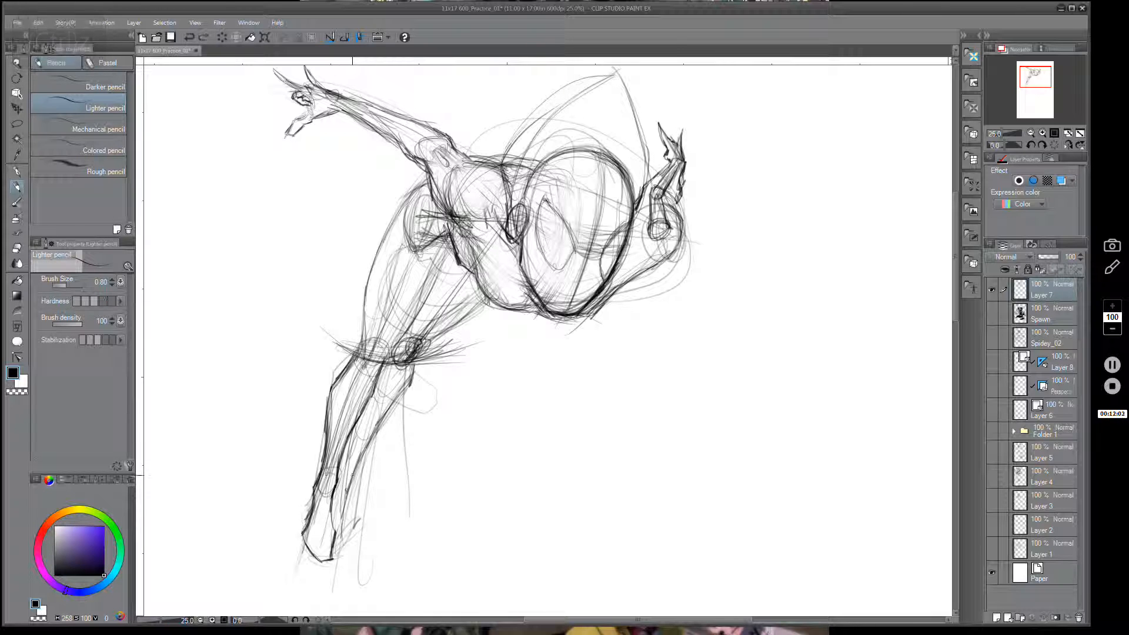
# Close off the tip of the second foot and erase the stray construction lines beside it.
pyautogui.moveTo(352, 474)
pyautogui.mouseDown()
pyautogui.moveTo(342, 545)
pyautogui.moveTo(349, 507)
pyautogui.moveTo(368, 556)
pyautogui.mouseUp()
pyautogui.press('e')
pyautogui.press('p')
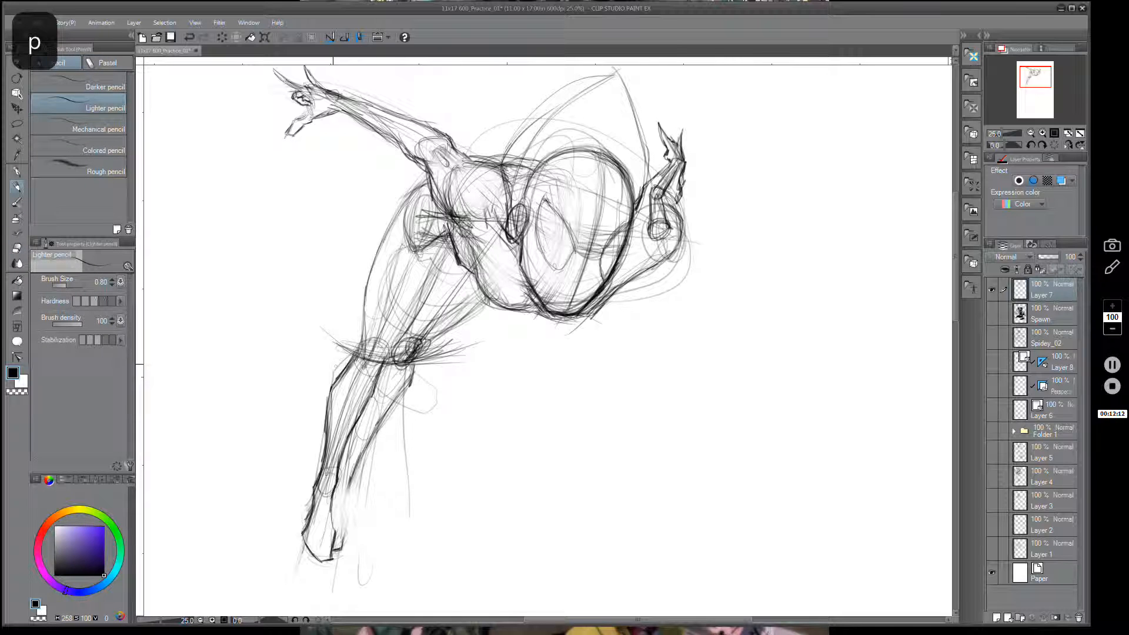
# Draw curved guide lines across the knees and across the ankles.
pyautogui.moveTo(333, 365)
pyautogui.mouseDown()
pyautogui.moveTo(447, 367)
pyautogui.moveTo(487, 351)
pyautogui.mouseUp()
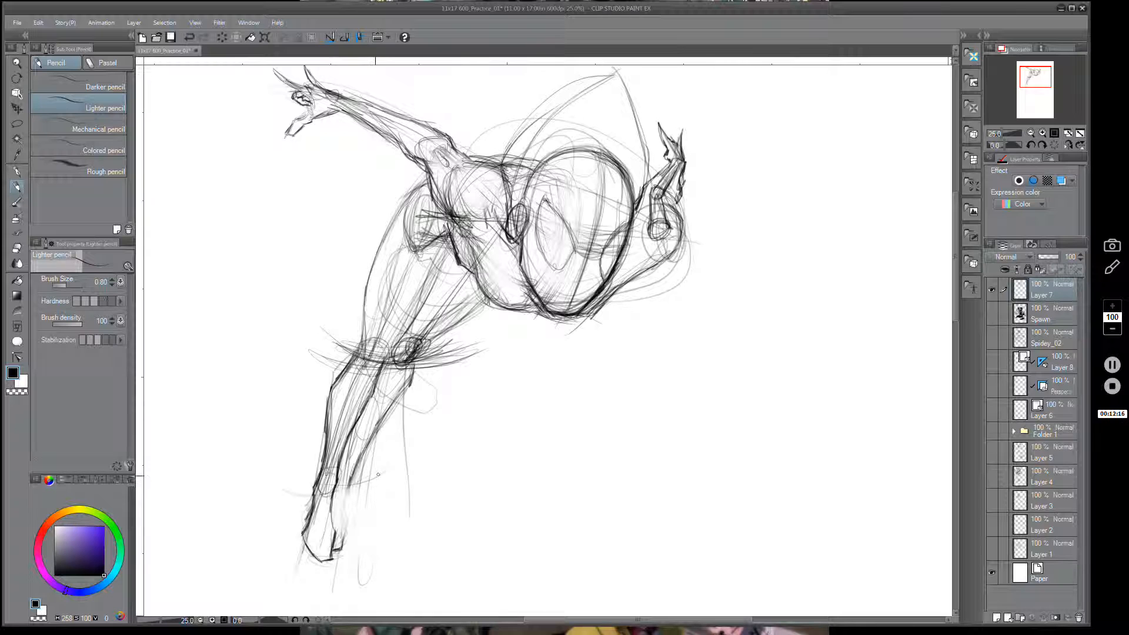
pyautogui.moveTo(290, 494)
pyautogui.mouseDown()
pyautogui.moveTo(391, 467)
pyautogui.moveTo(386, 481)
pyautogui.mouseUp()
pyautogui.hotkey('ctrl', 'z')
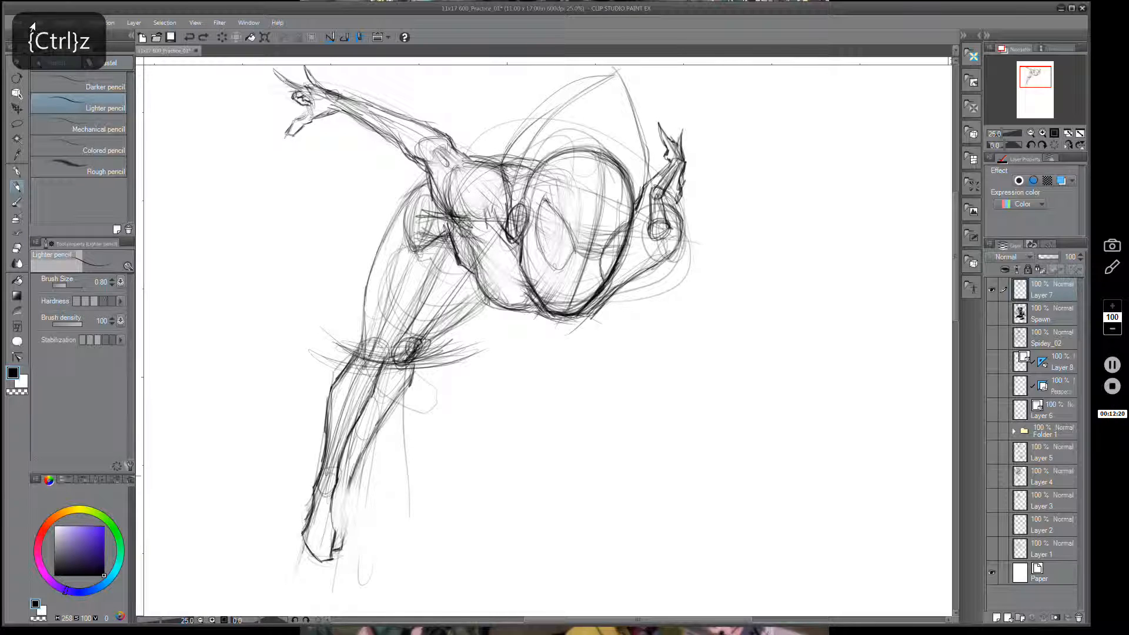
pyautogui.click(61, 23)
pyautogui.moveTo(37, 25)
pyautogui.click(51, 50)
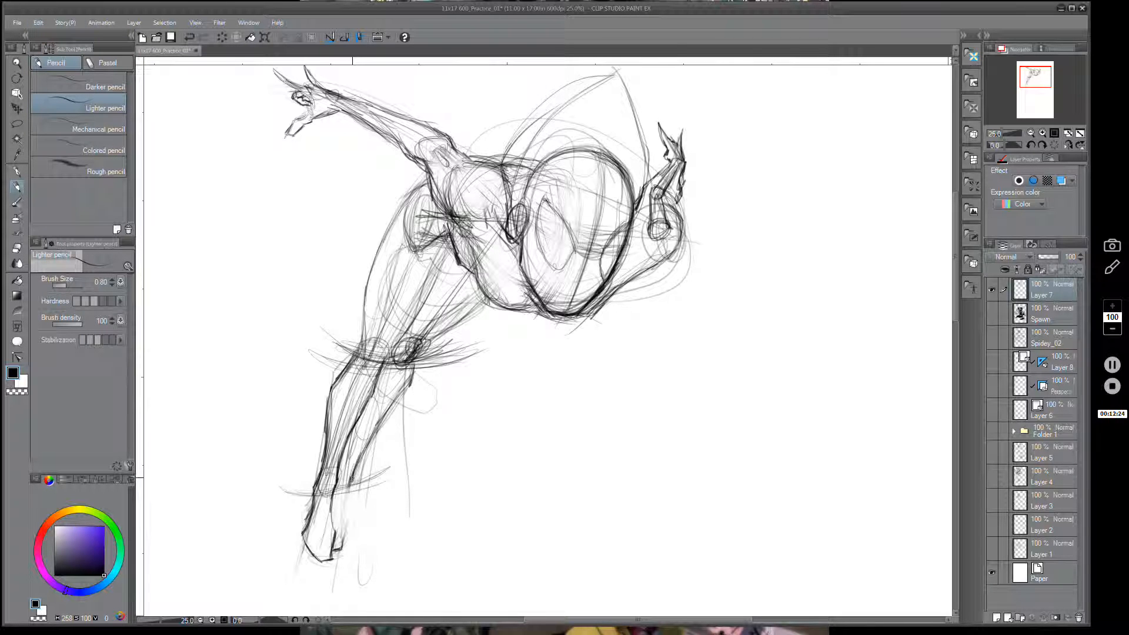
pyautogui.moveTo(292, 490)
pyautogui.mouseDown()
pyautogui.moveTo(388, 469)
pyautogui.moveTo(351, 481)
pyautogui.moveTo(344, 500)
pyautogui.mouseUp()
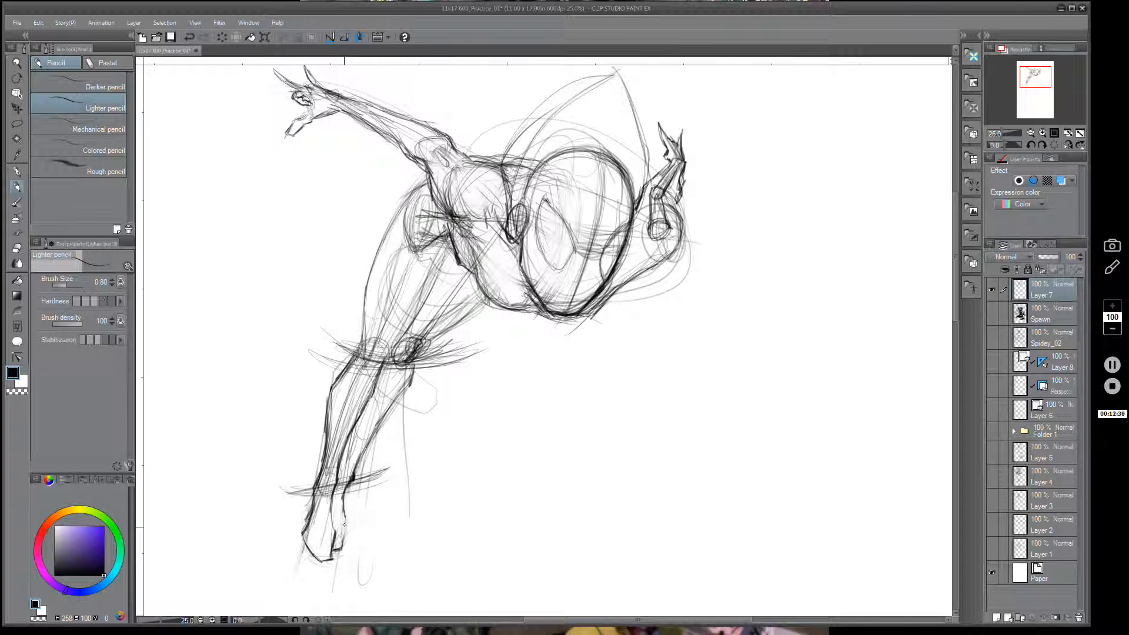
# Darken the outer edge of the second foot and erase the stray lines around it.
pyautogui.moveTo(345, 525)
pyautogui.mouseDown()
pyautogui.moveTo(340, 542)
pyautogui.moveTo(346, 523)
pyautogui.mouseUp()
pyautogui.press('e')
pyautogui.press('p')
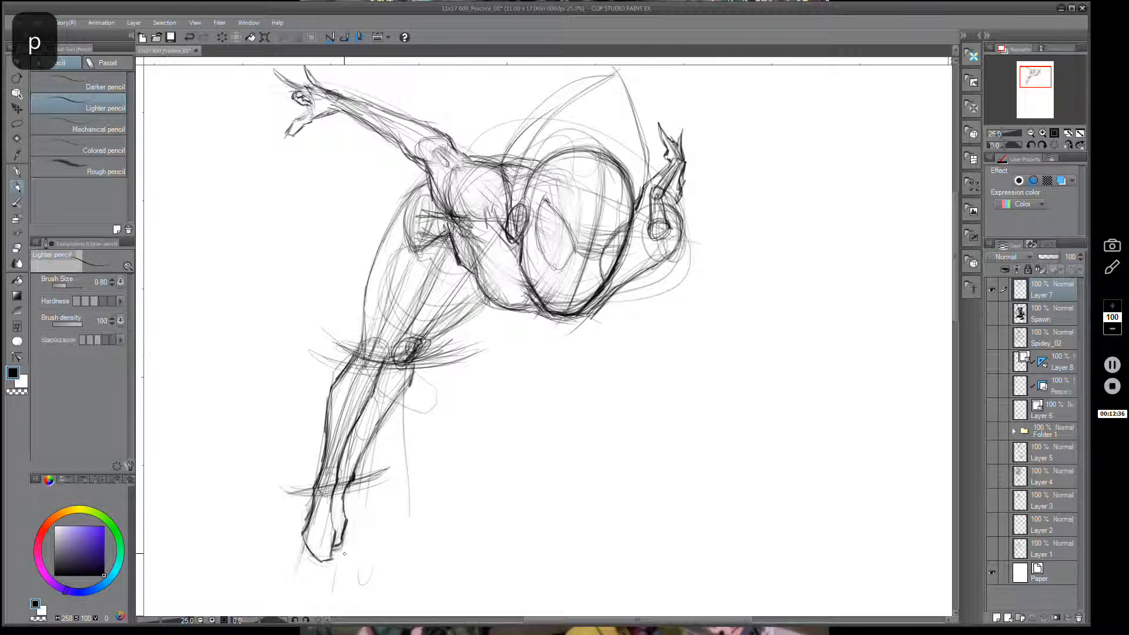
pyautogui.press('e')
pyautogui.moveTo(345, 554)
pyautogui.mouseDown()
pyautogui.moveTo(344, 544)
pyautogui.moveTo(333, 554)
pyautogui.moveTo(348, 495)
pyautogui.mouseUp()
pyautogui.press('p')
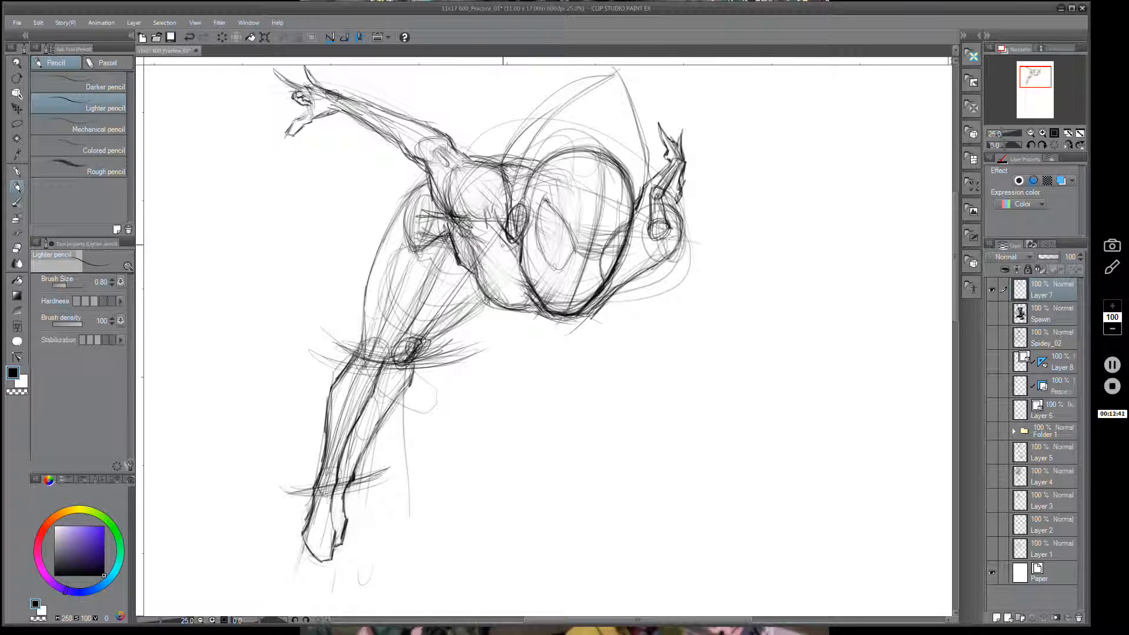
# Try additional construction strokes around the knees and lower legs and undo them.
pyautogui.moveTo(452, 340); pyautogui.dragTo(449, 350)
pyautogui.moveTo(302, 351)
pyautogui.mouseDown()
pyautogui.moveTo(499, 331)
pyautogui.moveTo(445, 353)
pyautogui.moveTo(414, 406)
pyautogui.moveTo(403, 383)
pyautogui.moveTo(412, 419)
pyautogui.moveTo(386, 488)
pyautogui.moveTo(382, 439)
pyautogui.moveTo(388, 411)
pyautogui.moveTo(386, 500)
pyautogui.moveTo(402, 499)
pyautogui.moveTo(391, 470)
pyautogui.moveTo(400, 516)
pyautogui.moveTo(381, 466)
pyautogui.mouseUp()
pyautogui.hotkey('ctrl', 'z')
pyautogui.hotkey('ctrl', 'z')
pyautogui.hotkey('ctrl', 'z')
pyautogui.hotkey('ctrl', 'z')
pyautogui.hotkey('ctrl', 'z')
pyautogui.hotkey('ctrl', 'z')
pyautogui.hotkey('ctrl', 'z')
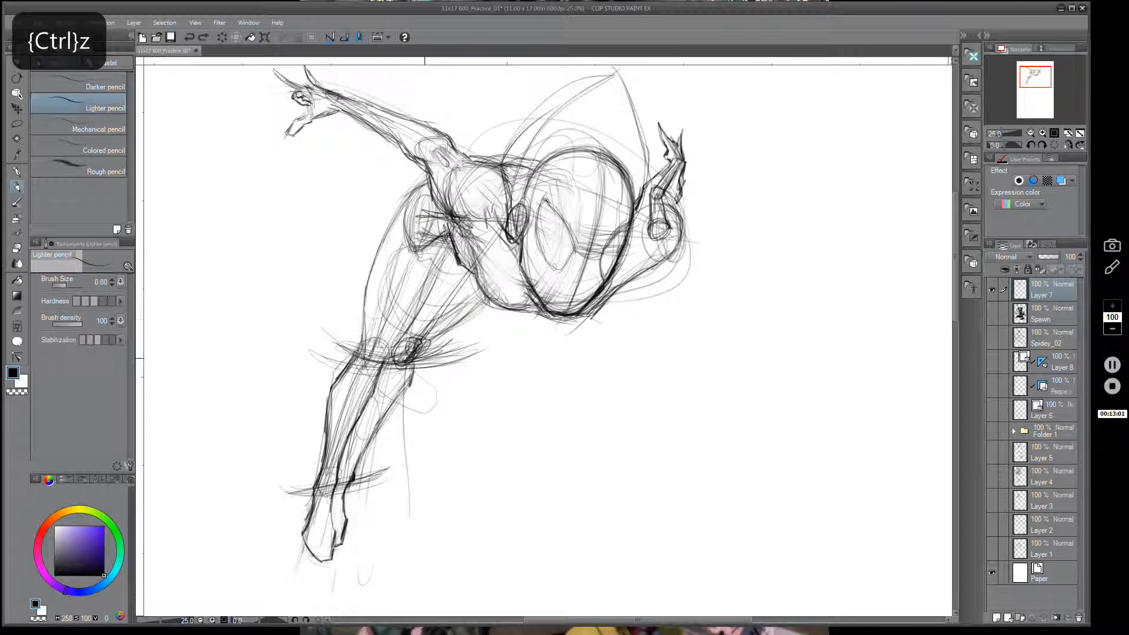
# Erase back the construction lines around the knees, behind the calf and beside the ankles.
pyautogui.press('e')
pyautogui.moveTo(385, 468); pyautogui.dragTo(383, 486)
pyautogui.moveTo(434, 409); pyautogui.dragTo(433, 385)
pyautogui.moveTo(449, 360)
pyautogui.mouseDown()
pyautogui.moveTo(466, 350)
pyautogui.moveTo(383, 353)
pyautogui.moveTo(329, 383)
pyautogui.moveTo(337, 445)
pyautogui.moveTo(383, 464)
pyautogui.mouseUp()
# Darken the outer contour of the first leg in pencil from the ankle past the knee up to the hip.
pyautogui.press('p')
pyautogui.moveTo(317, 485); pyautogui.dragTo(332, 382)
pyautogui.moveTo(329, 422); pyautogui.dragTo(376, 252)
pyautogui.moveTo(397, 209)
pyautogui.mouseDown()
pyautogui.moveTo(384, 238)
pyautogui.moveTo(430, 181)
pyautogui.mouseUp()
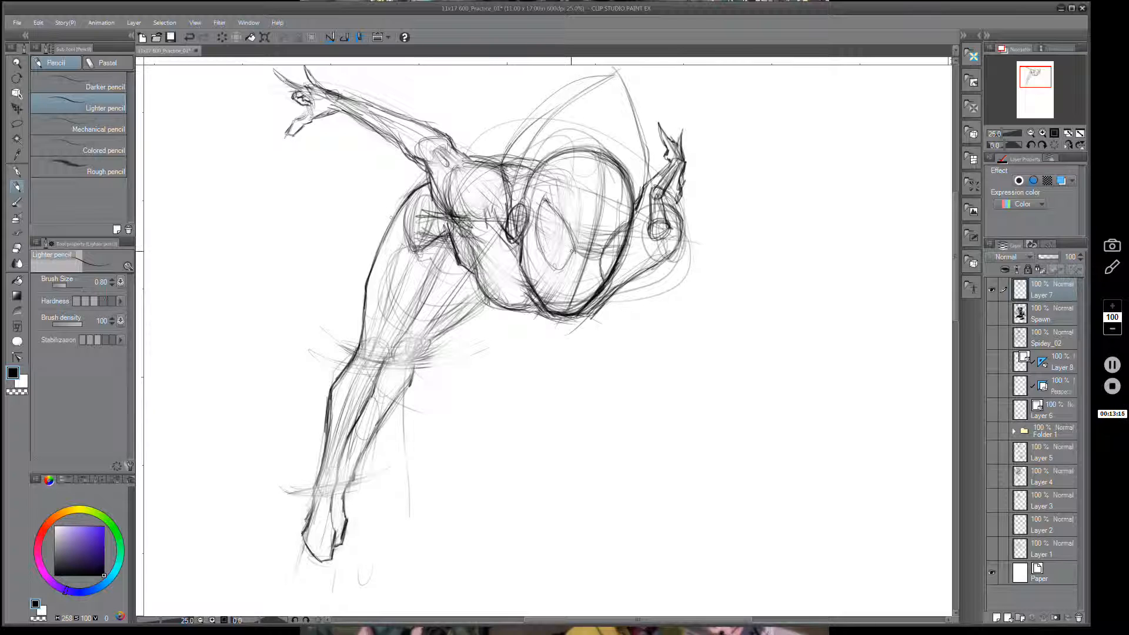
# Darken the outlines of both eye shapes on the head and refine their edges.
pyautogui.moveTo(546, 199); pyautogui.dragTo(575, 246)
pyautogui.moveTo(573, 243)
pyautogui.mouseDown()
pyautogui.moveTo(566, 229)
pyautogui.moveTo(561, 268)
pyautogui.mouseUp()
pyautogui.moveTo(537, 230); pyautogui.dragTo(551, 266)
pyautogui.moveTo(537, 225); pyautogui.dragTo(545, 198)
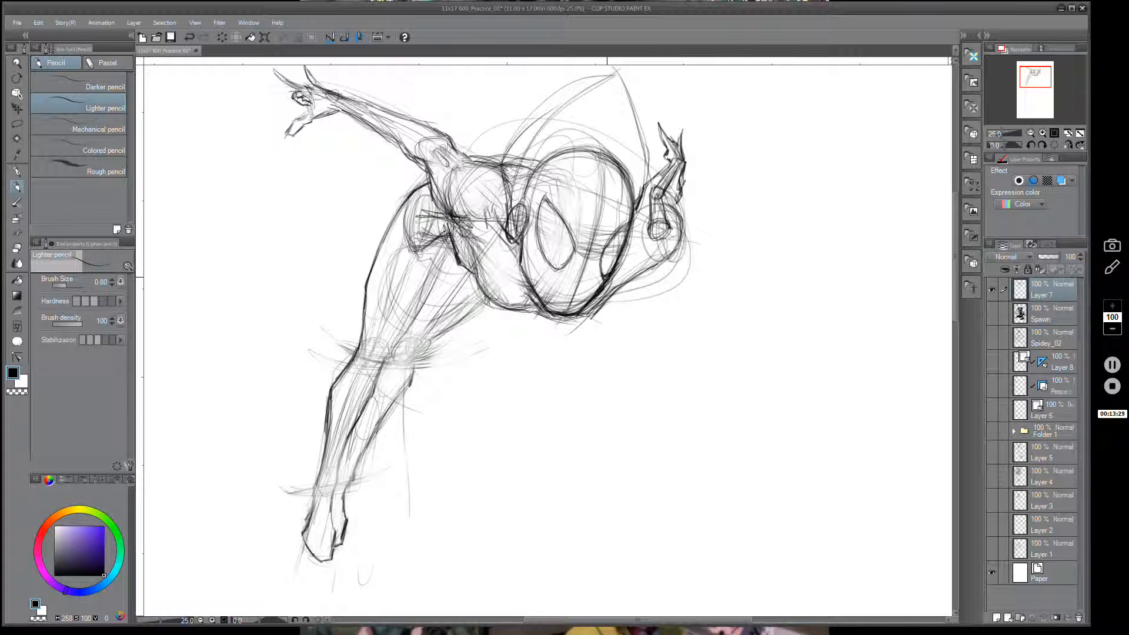
pyautogui.press('e')
pyautogui.press('p')
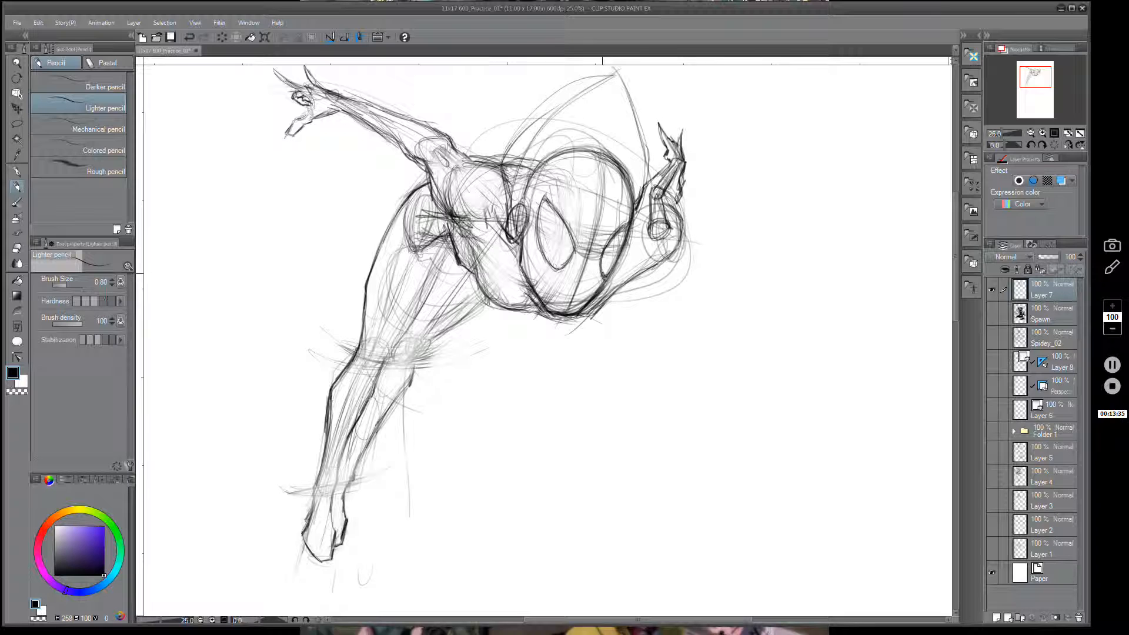
pyautogui.moveTo(566, 262); pyautogui.dragTo(554, 270)
pyautogui.moveTo(225, 311)
pyautogui.mouseDown()
pyautogui.moveTo(612, 415)
pyautogui.moveTo(471, 488)
pyautogui.moveTo(612, 353)
pyautogui.moveTo(846, 85)
pyautogui.mouseUp()
pyautogui.hotkey('ctrl', 'z')
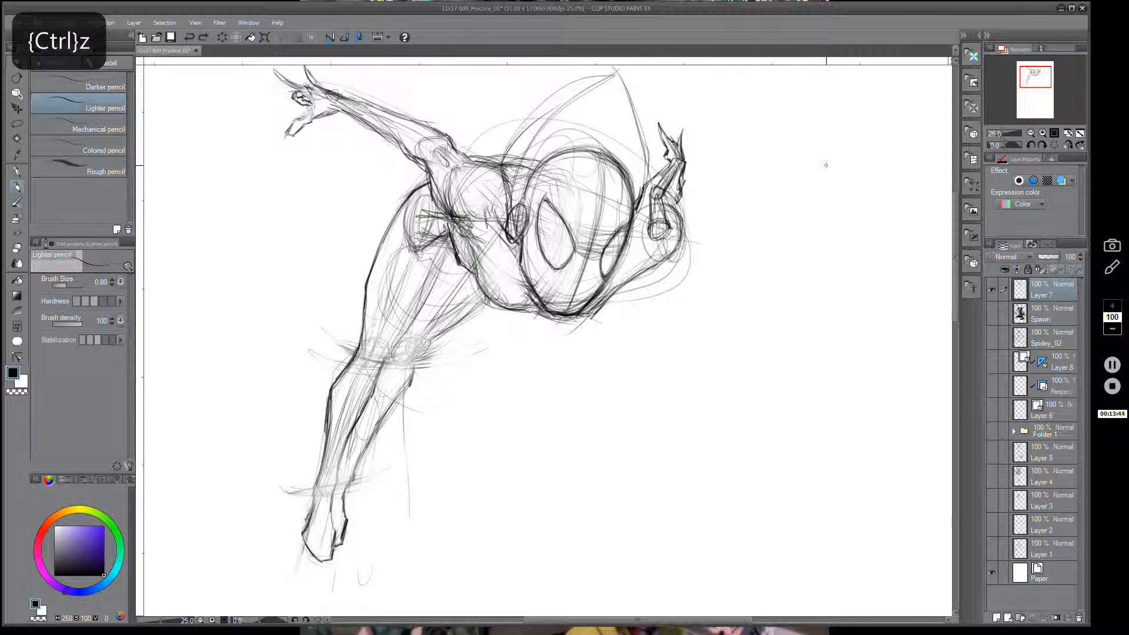
# Darken the underside contour of the second thigh from the knee up to the torso.
pyautogui.moveTo(409, 361)
pyautogui.mouseDown()
pyautogui.moveTo(439, 336)
pyautogui.moveTo(407, 367)
pyautogui.mouseUp()
pyautogui.moveTo(452, 323)
pyautogui.mouseDown()
pyautogui.moveTo(432, 338)
pyautogui.moveTo(479, 292)
pyautogui.moveTo(469, 317)
pyautogui.mouseUp()
pyautogui.moveTo(472, 312); pyautogui.dragTo(447, 327)
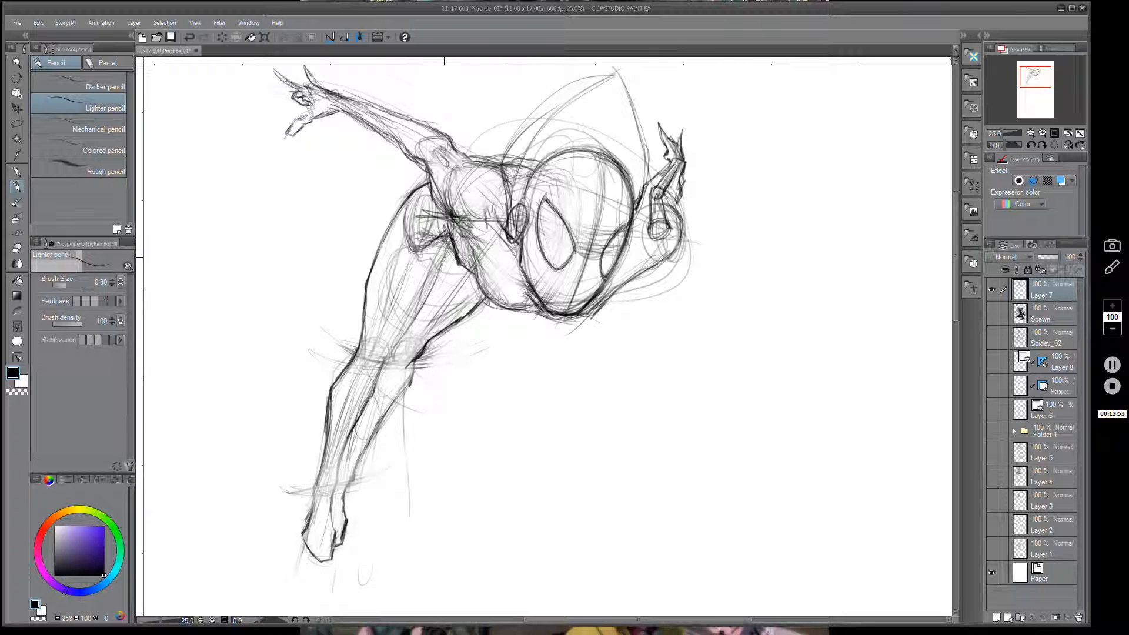
# Darken the line separating the two legs from the crotch past the knee and down the shin.
pyautogui.moveTo(447, 253); pyautogui.dragTo(355, 413)
pyautogui.moveTo(375, 366)
pyautogui.mouseDown()
pyautogui.moveTo(342, 450)
pyautogui.moveTo(388, 358)
pyautogui.mouseUp()
pyautogui.moveTo(367, 444); pyautogui.dragTo(356, 466)
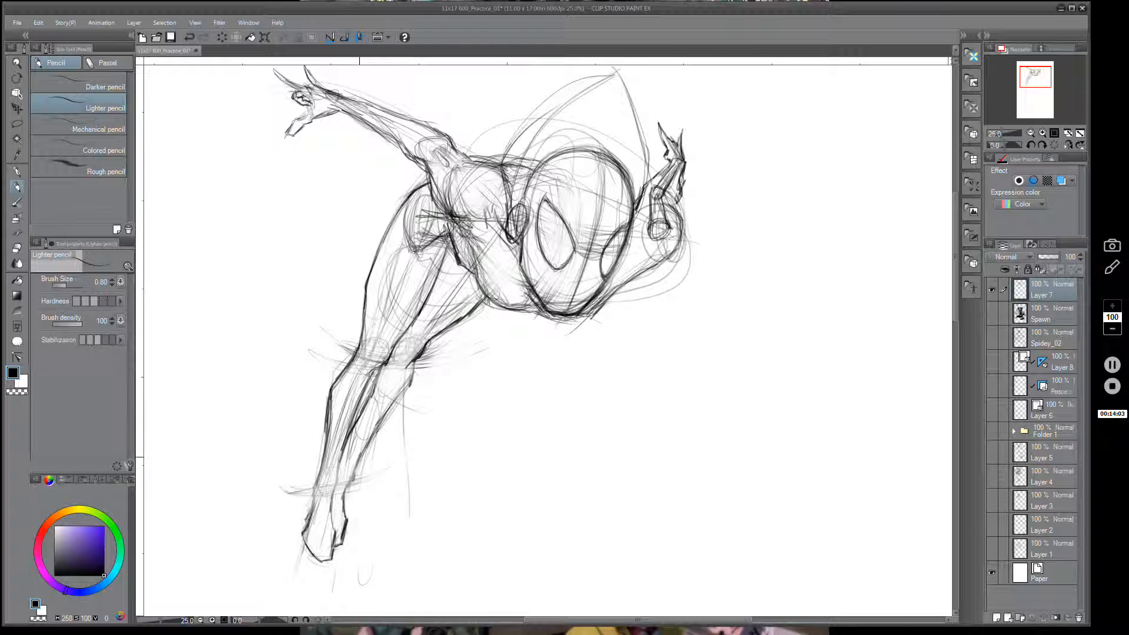
# Darken the second leg's calf contour from behind the knee to the ankle and foot, erasing stray lines outside it.
pyautogui.moveTo(404, 390); pyautogui.dragTo(354, 466)
pyautogui.moveTo(412, 364); pyautogui.dragTo(351, 473)
pyautogui.moveTo(384, 414); pyautogui.dragTo(355, 468)
pyautogui.press('e')
pyautogui.moveTo(422, 397); pyautogui.dragTo(353, 470)
pyautogui.press('p')
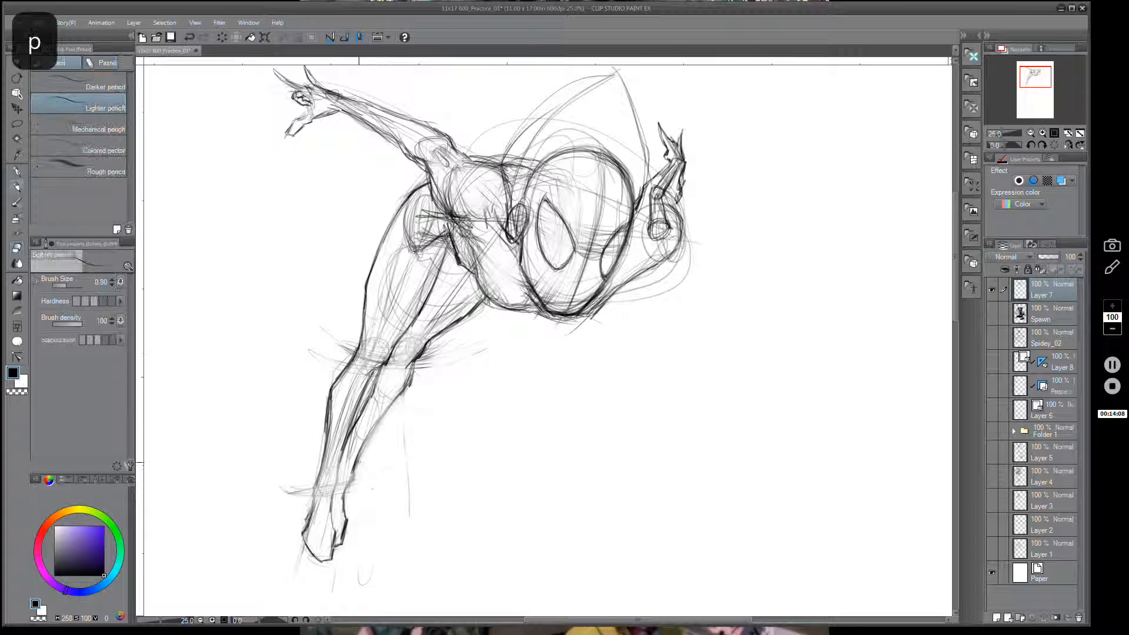
pyautogui.moveTo(391, 406); pyautogui.dragTo(344, 506)
pyautogui.moveTo(340, 456); pyautogui.dragTo(332, 550)
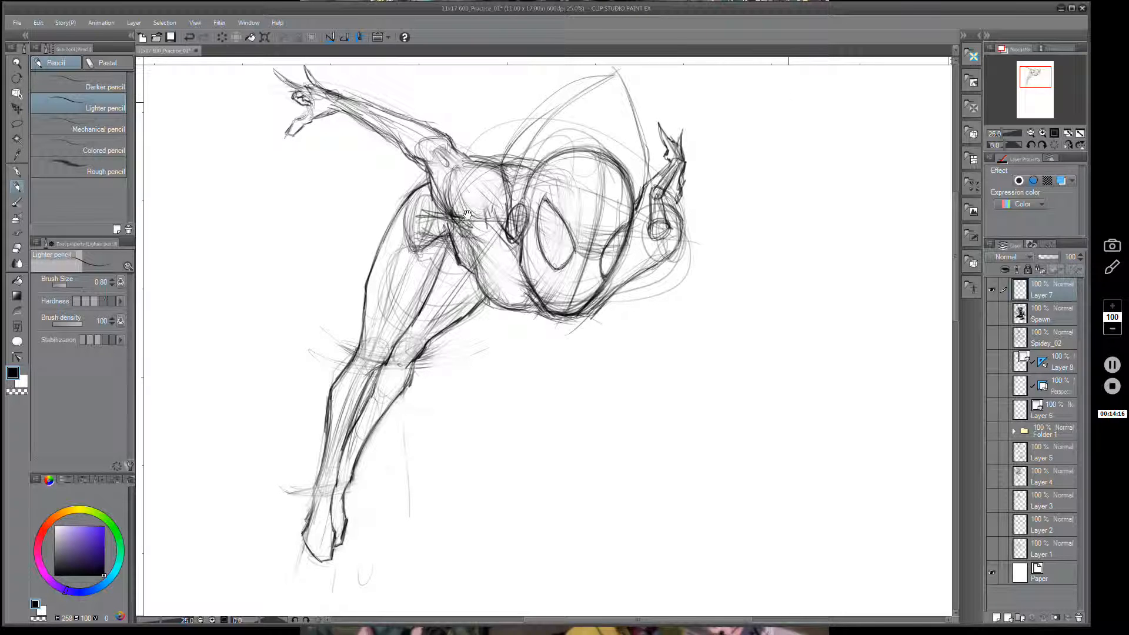
pyautogui.press('space')
pyautogui.moveTo(516, 287); pyautogui.dragTo(509, 300)
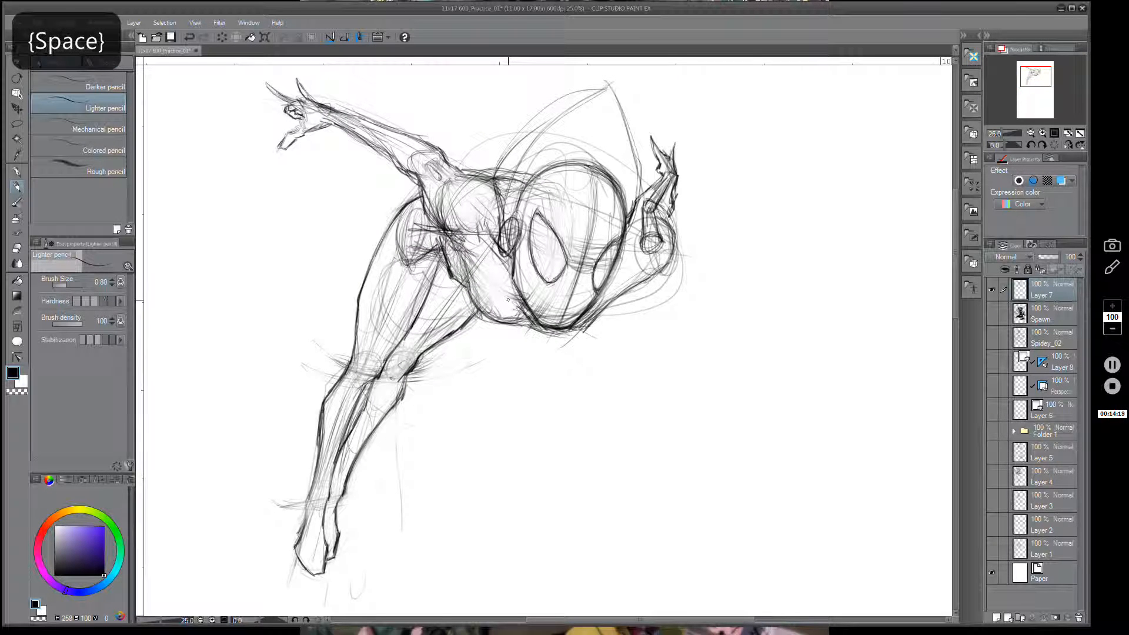